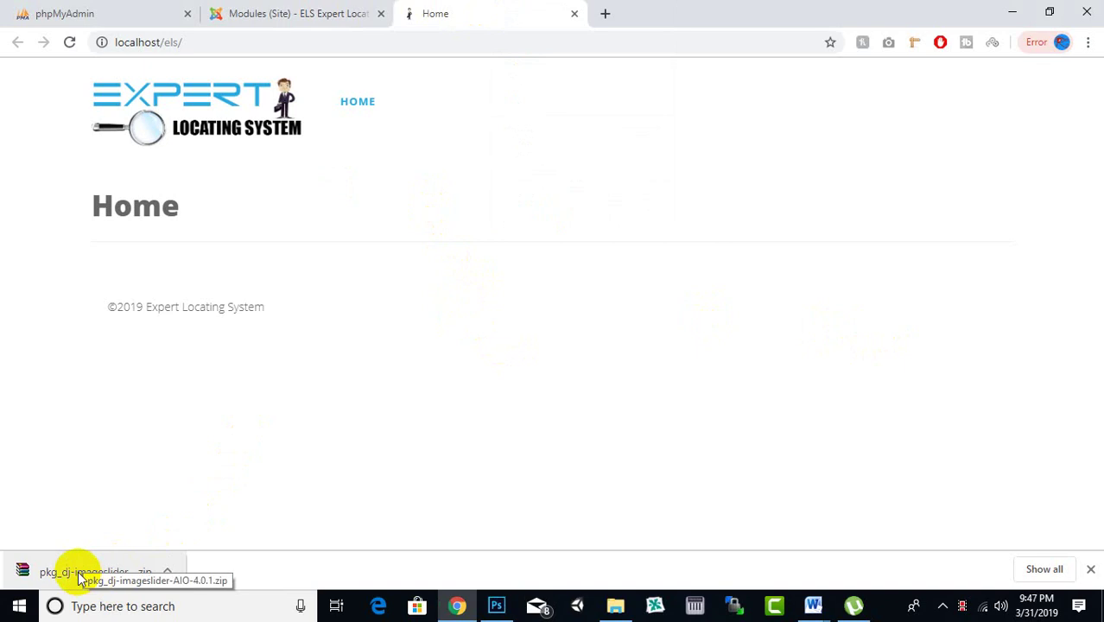
Install the DJ-ImageSlider extension in the Joomla administrator by uploading the downloaded package pkg_dj-imageslider-AIO-4.0.1.zip.
left_click(249, 9)
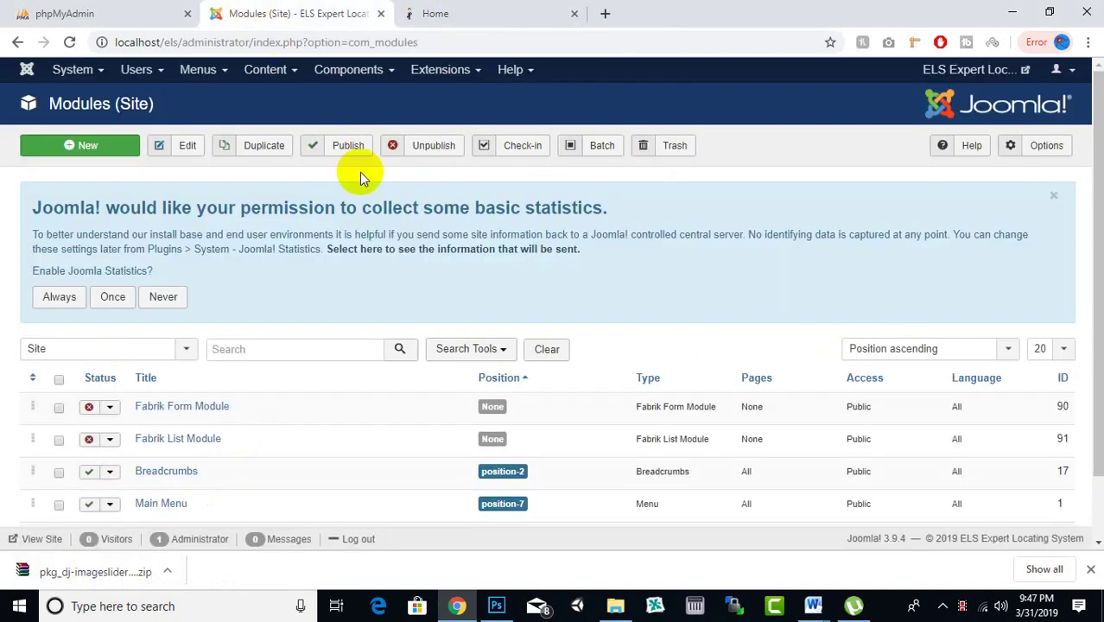
left_click(462, 72)
left_click(473, 98)
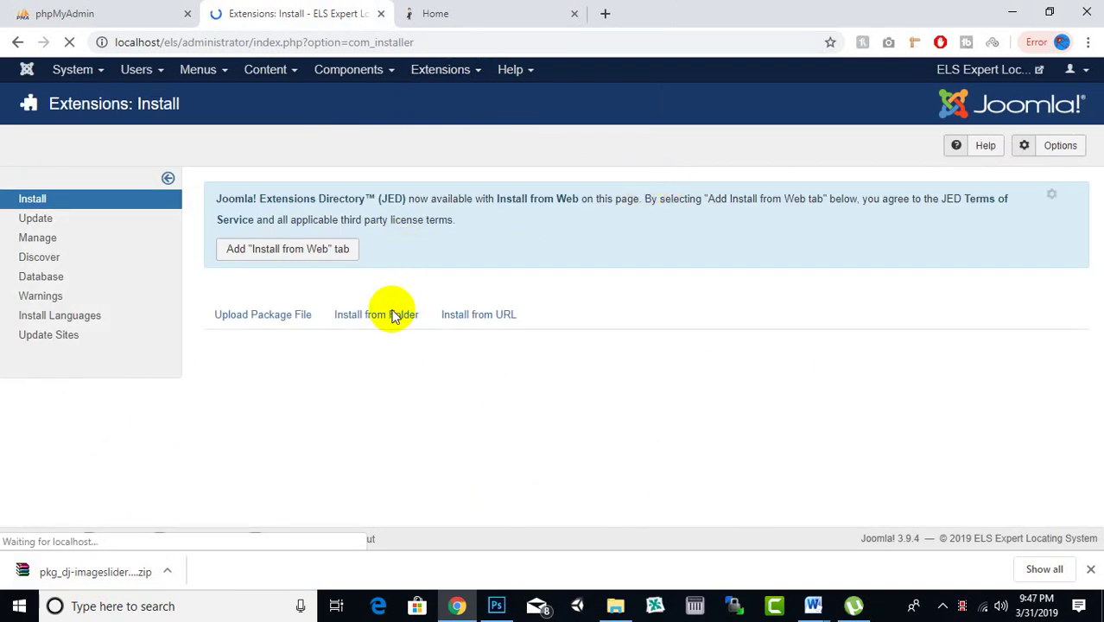
scroll(369, 319, "down", 3)
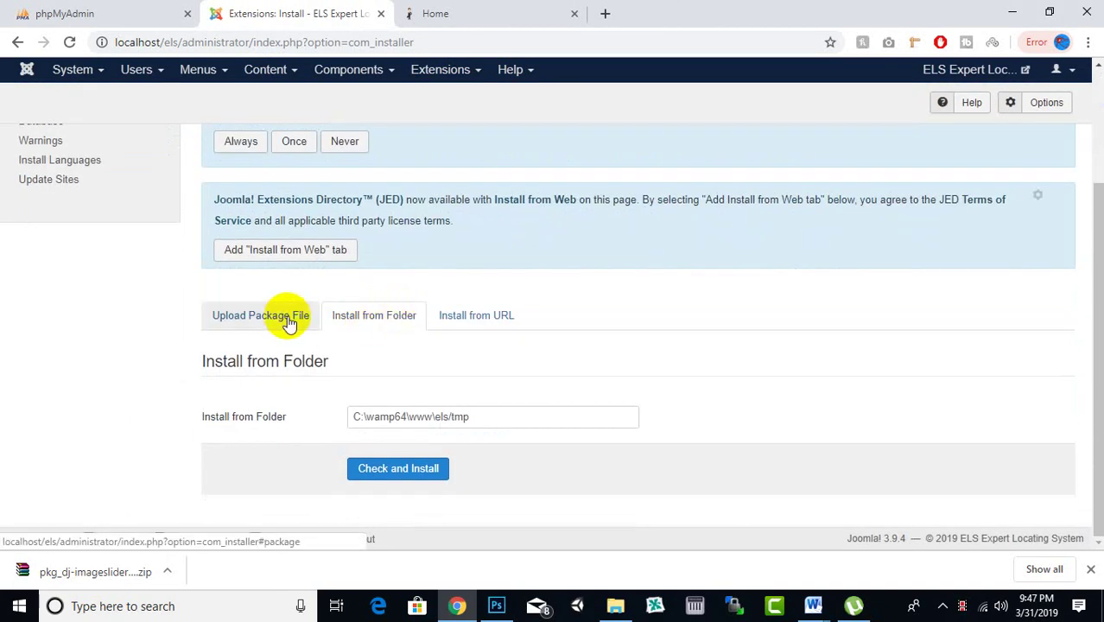
left_click(290, 322)
scroll(500, 338, "down", 2)
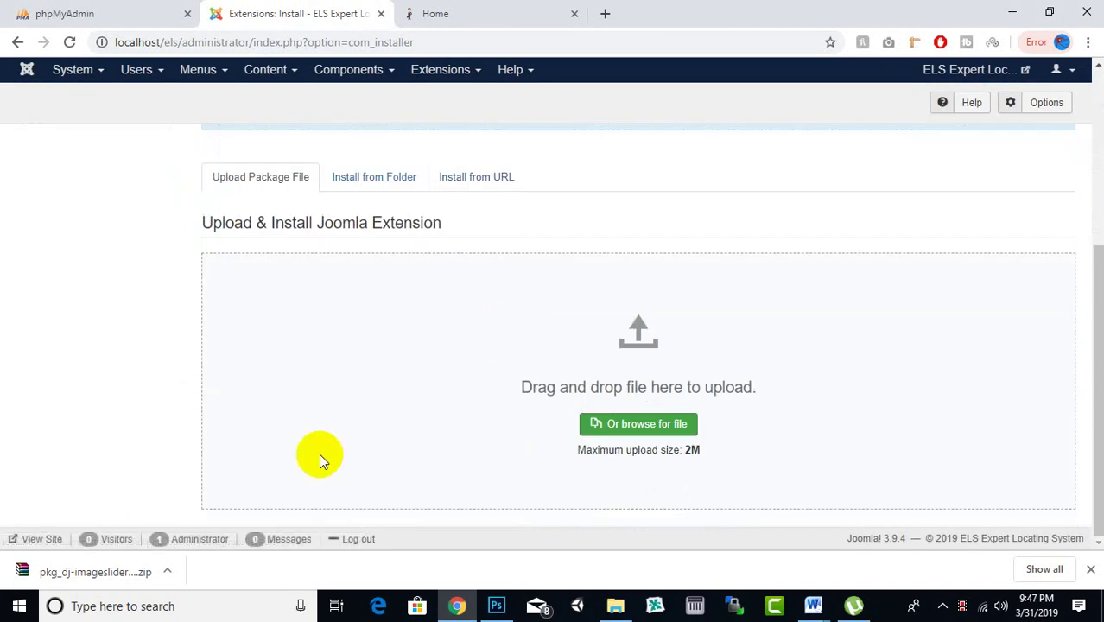
left_click_drag(86, 572, 613, 438)
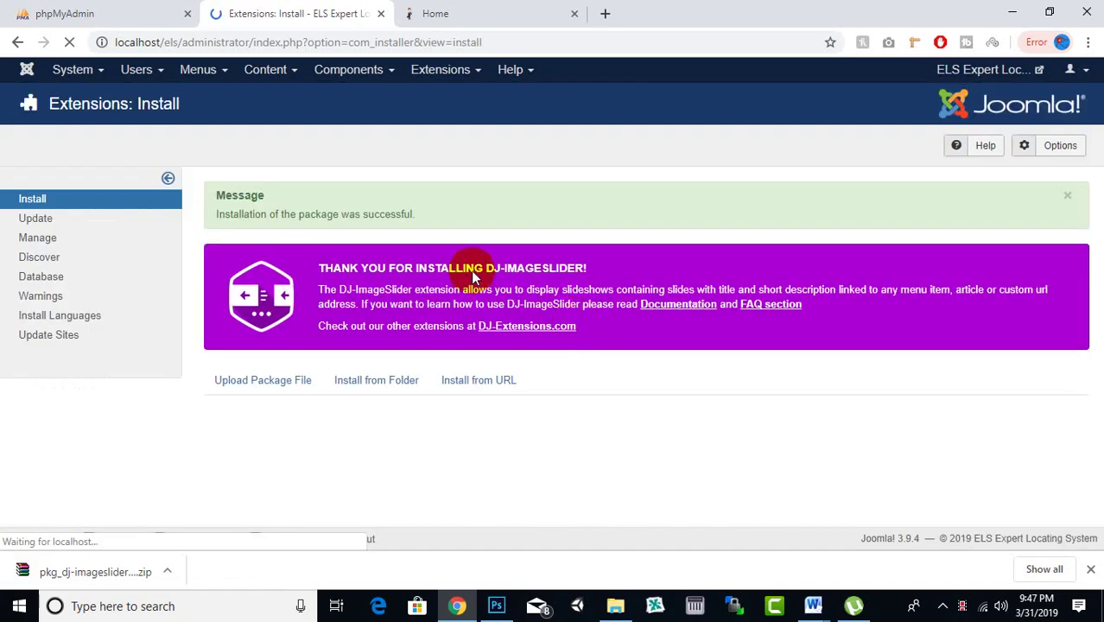
scroll(522, 368, "down", 3)
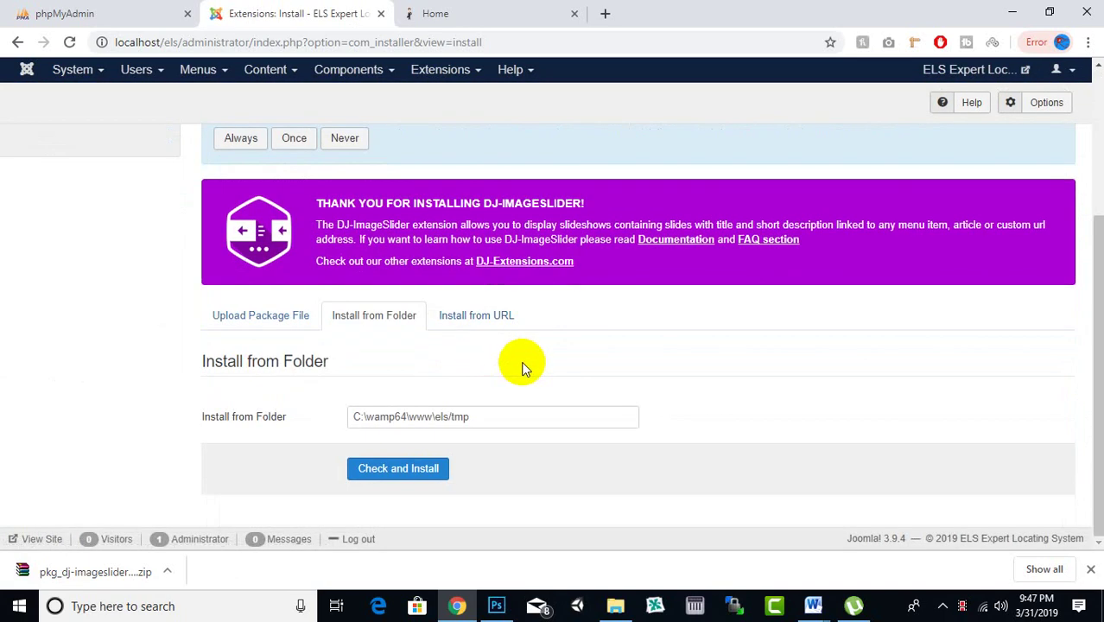
left_click(286, 317)
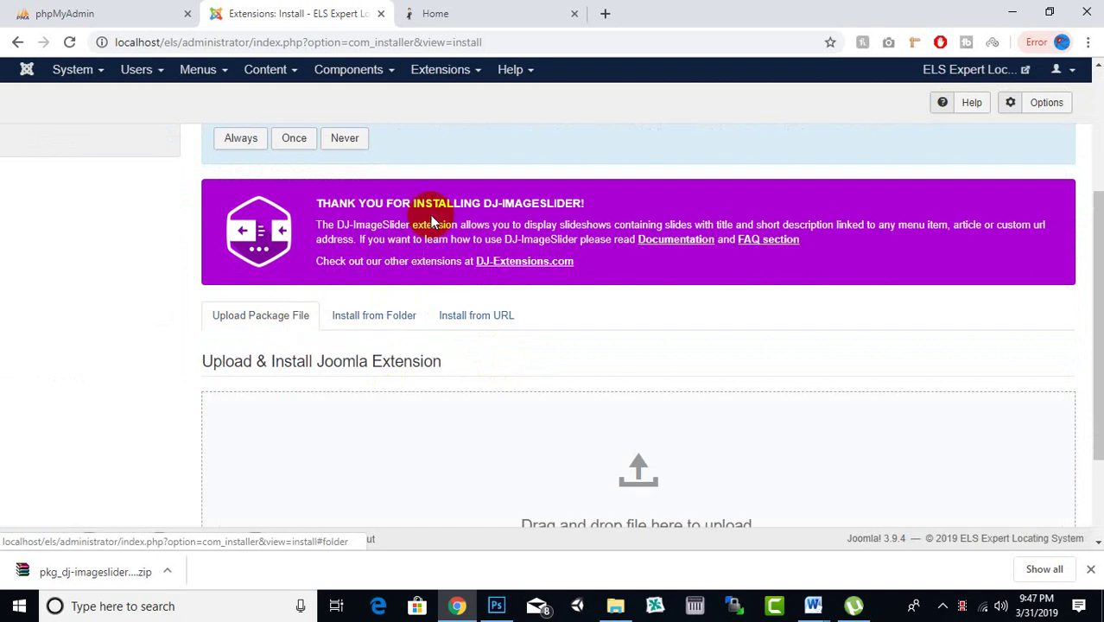
scroll(432, 216, "down", 2)
scroll(432, 216, "up", 4)
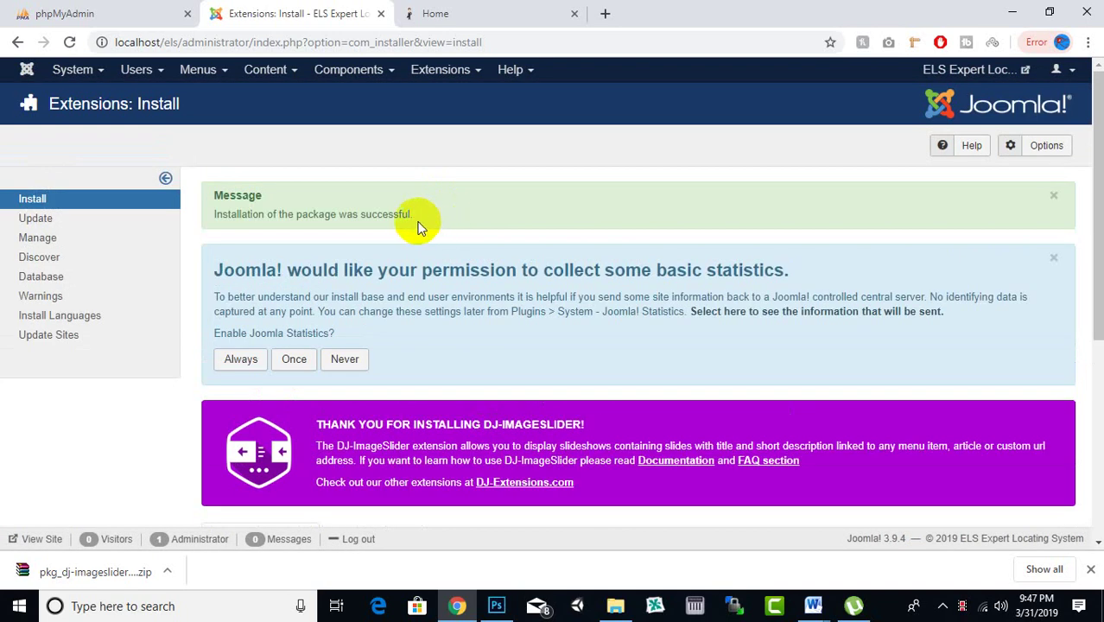
Create a DJ-ImageSlider category titled "els slider", save and close it, and dismiss the browser's downloads bar.
left_click(391, 69)
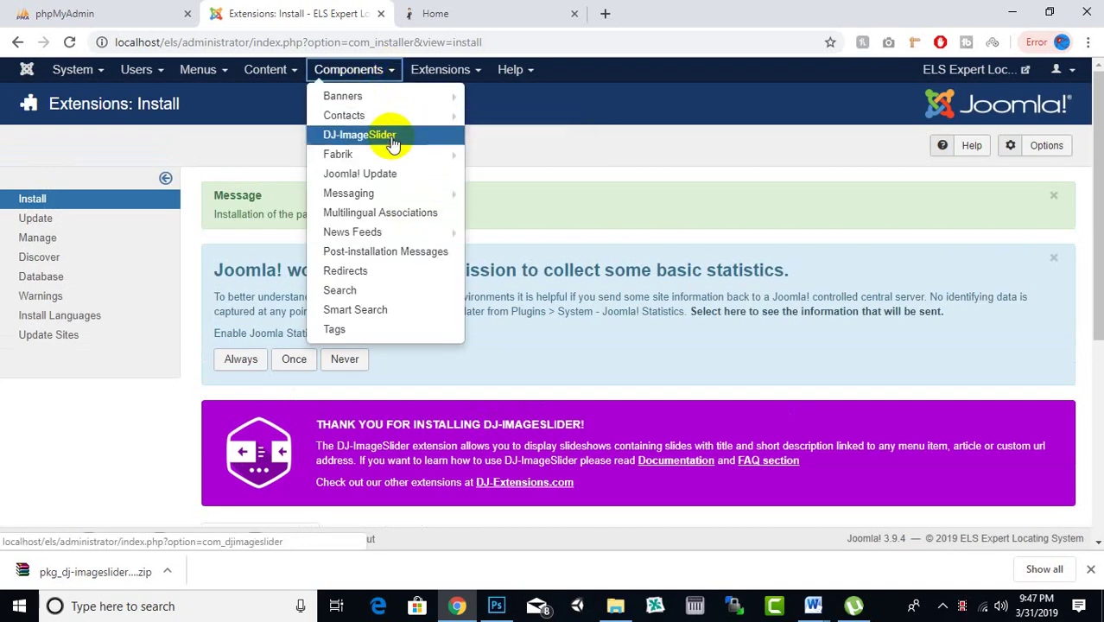
left_click(392, 138)
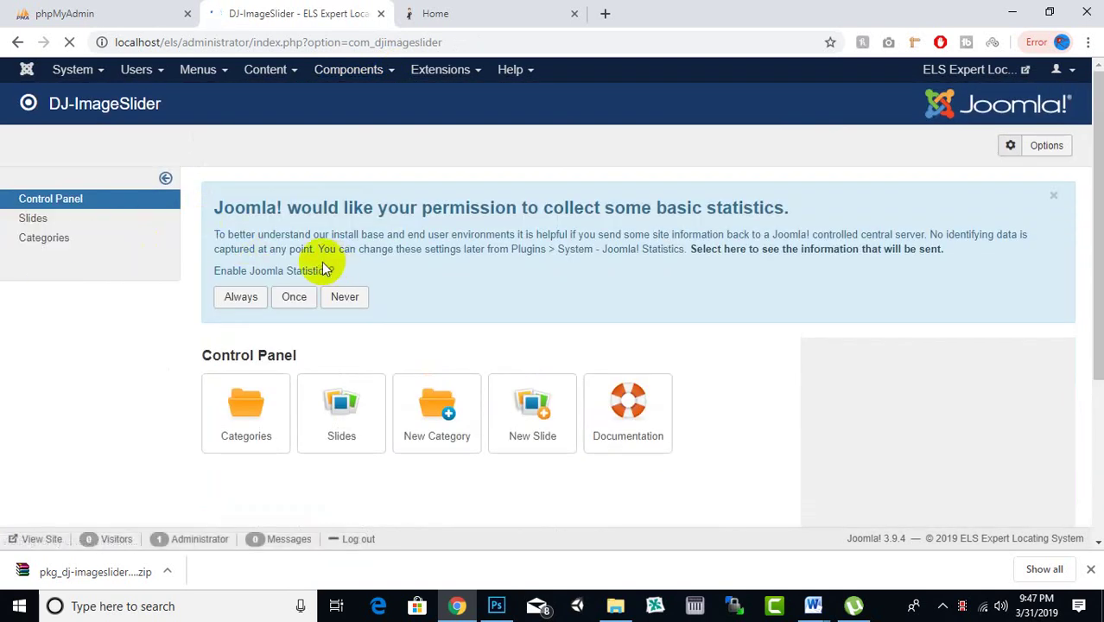
left_click(55, 245)
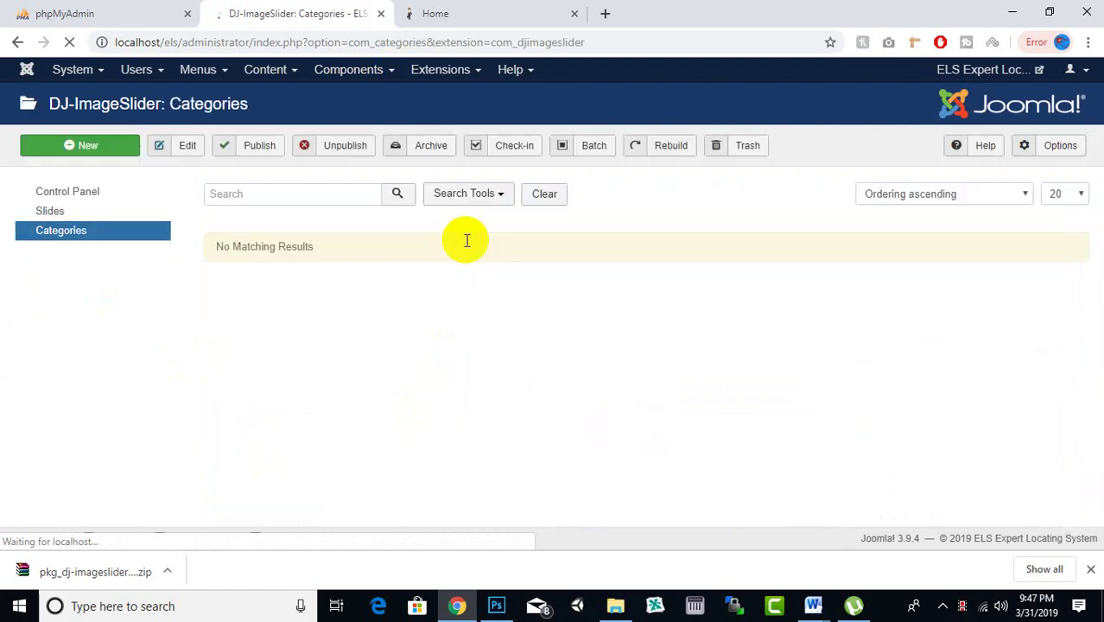
left_click(123, 149)
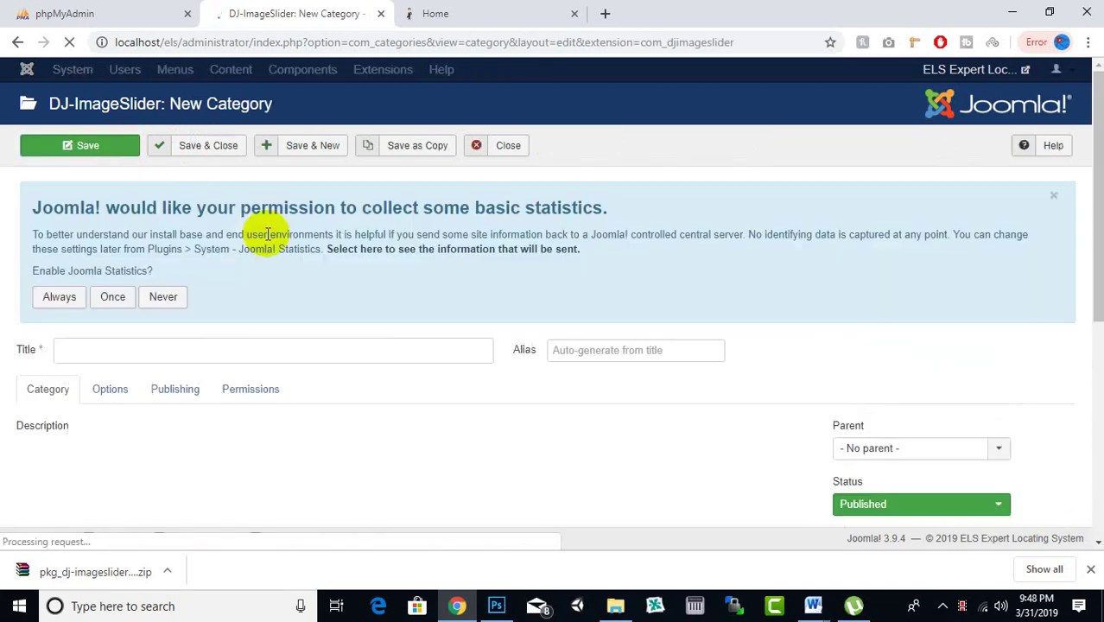
left_click(250, 345)
type("els ")
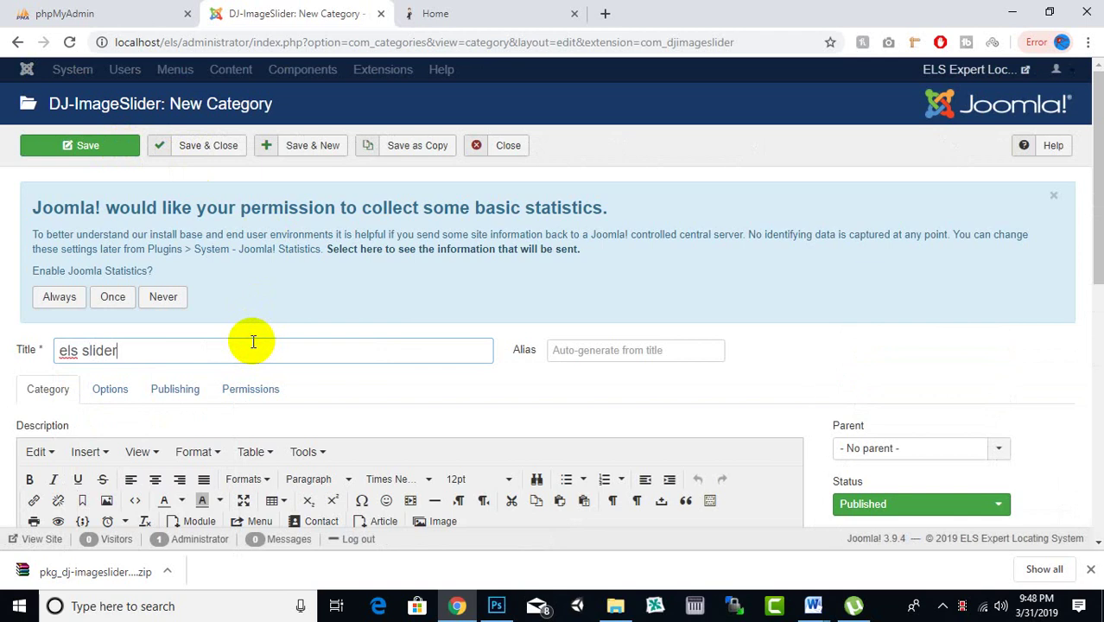
type("slider")
left_click(221, 147)
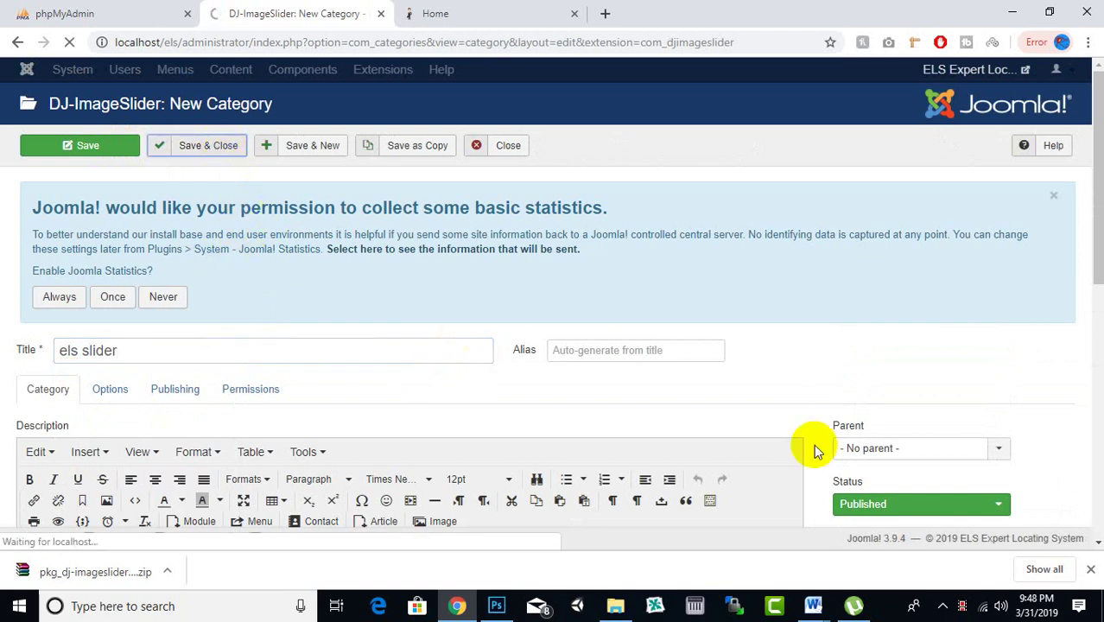
left_click(1090, 570)
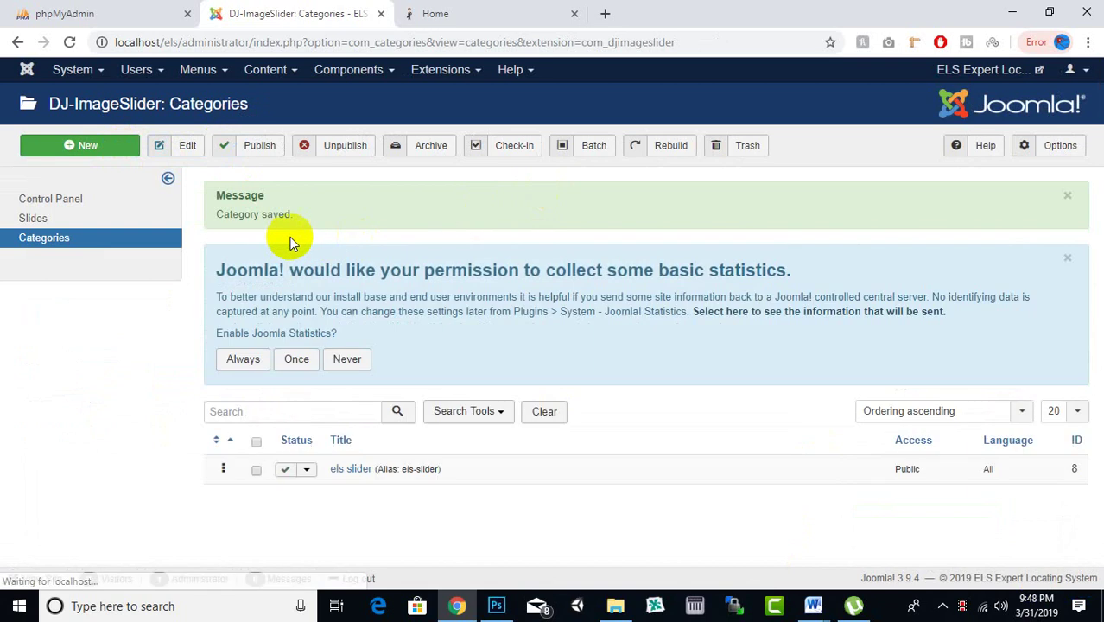
Start a new DJ-ImageSlider slide and upload SLIDE01.jpg from the Desktop through its slide image chooser.
left_click(93, 222)
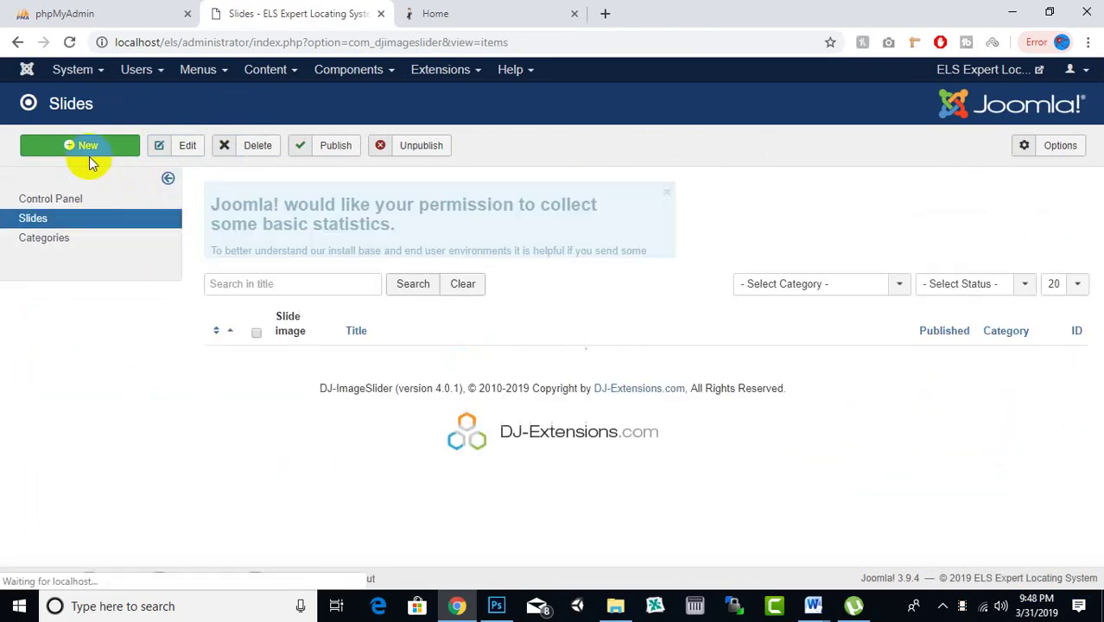
left_click(92, 159)
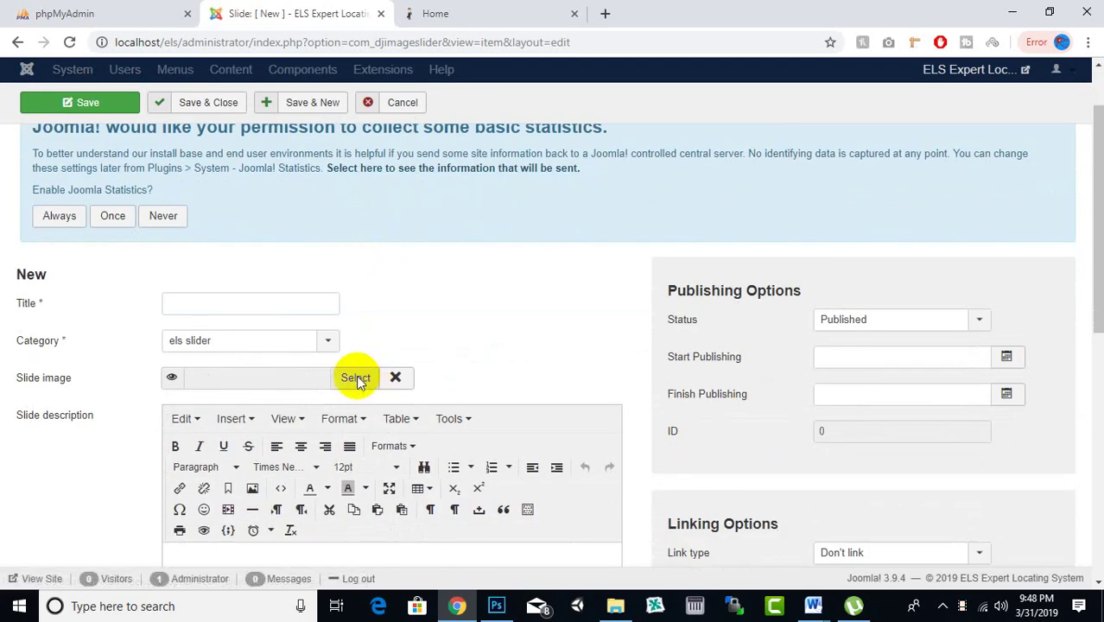
left_click(362, 377)
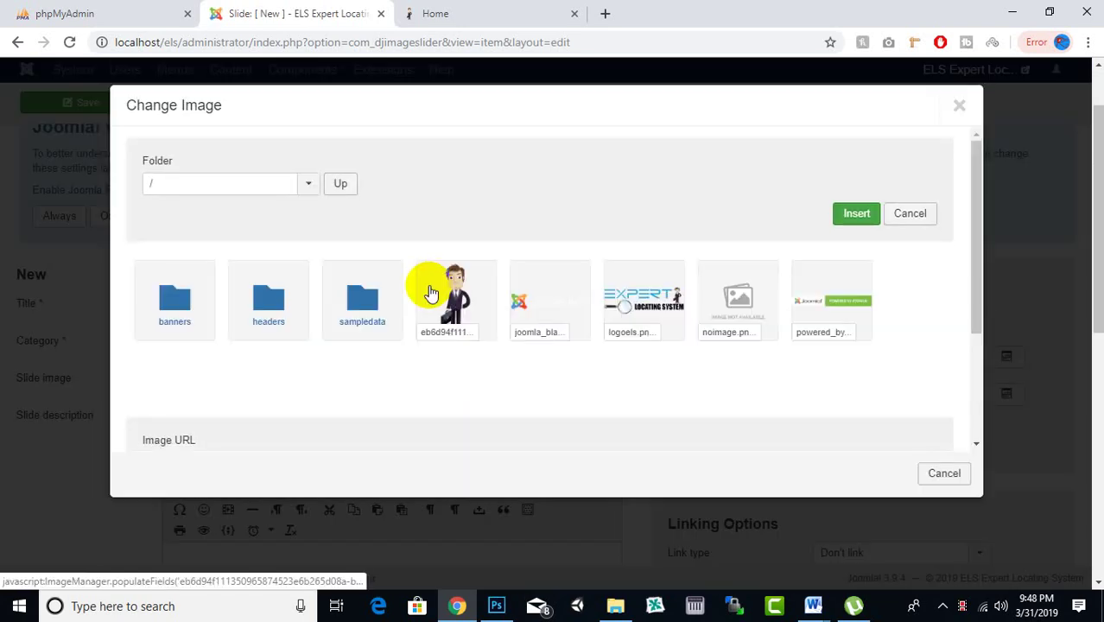
scroll(434, 291, "down", 3)
left_click(342, 377)
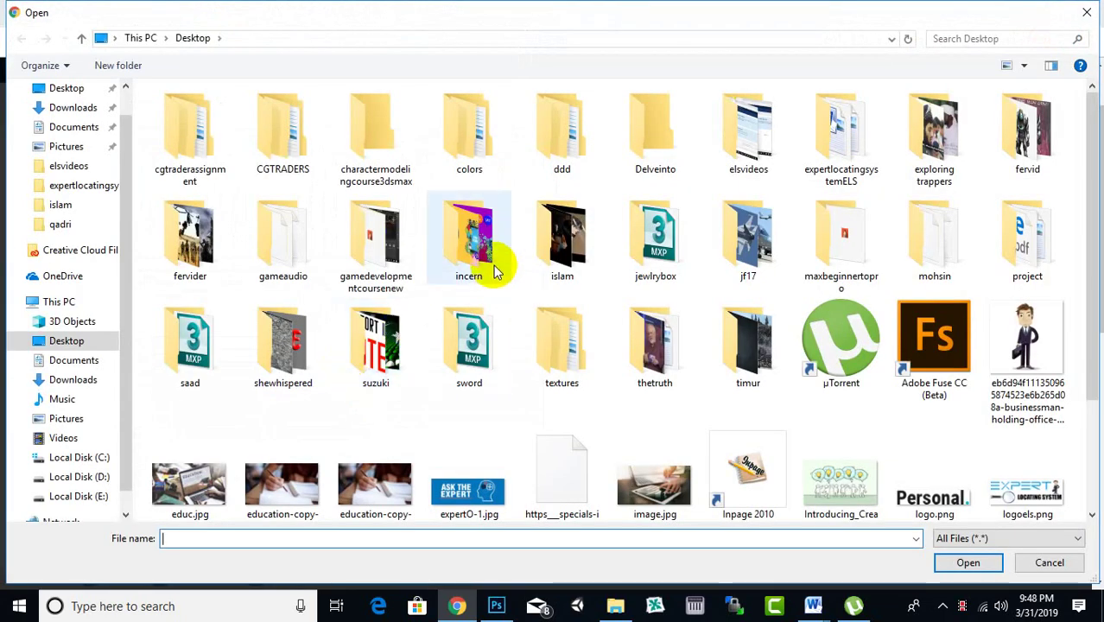
scroll(495, 271, "down", 2)
left_click(480, 501)
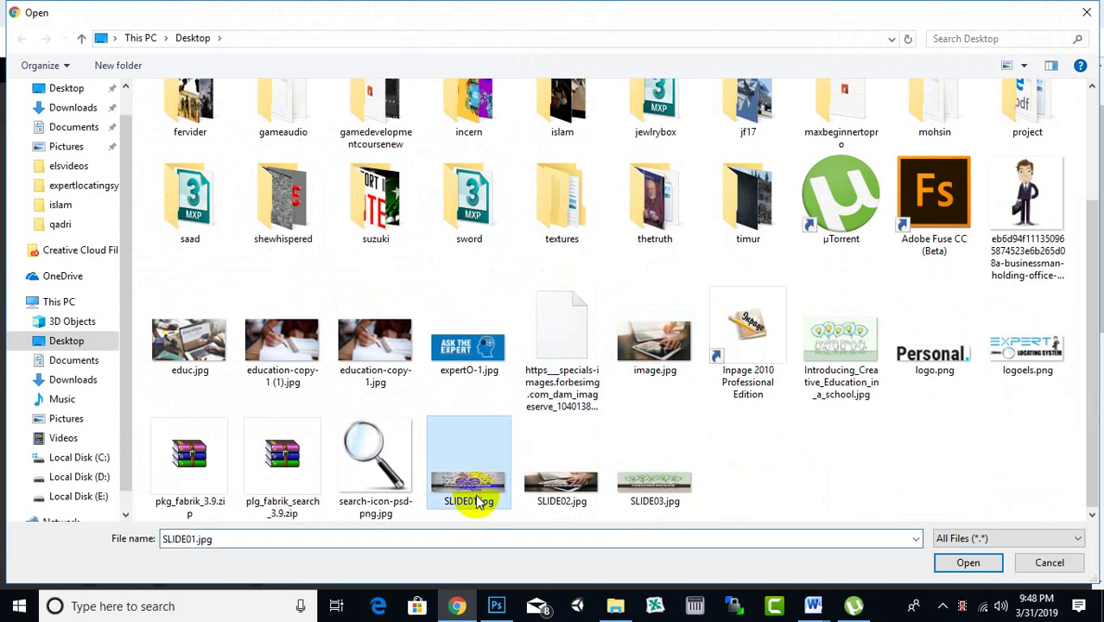
double_click(466, 488)
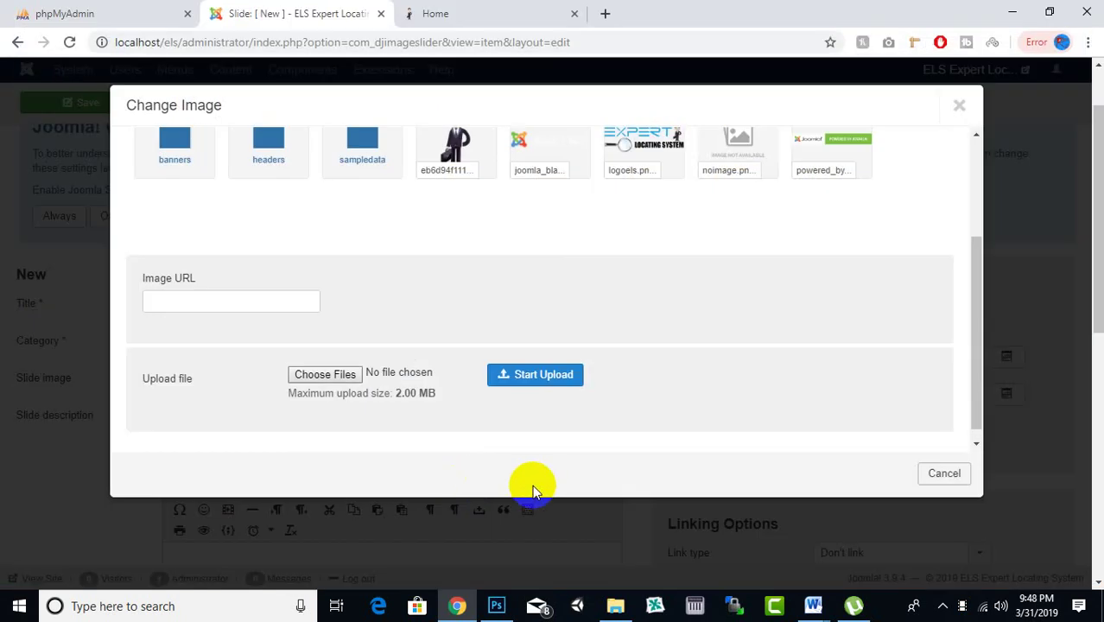
left_click(580, 373)
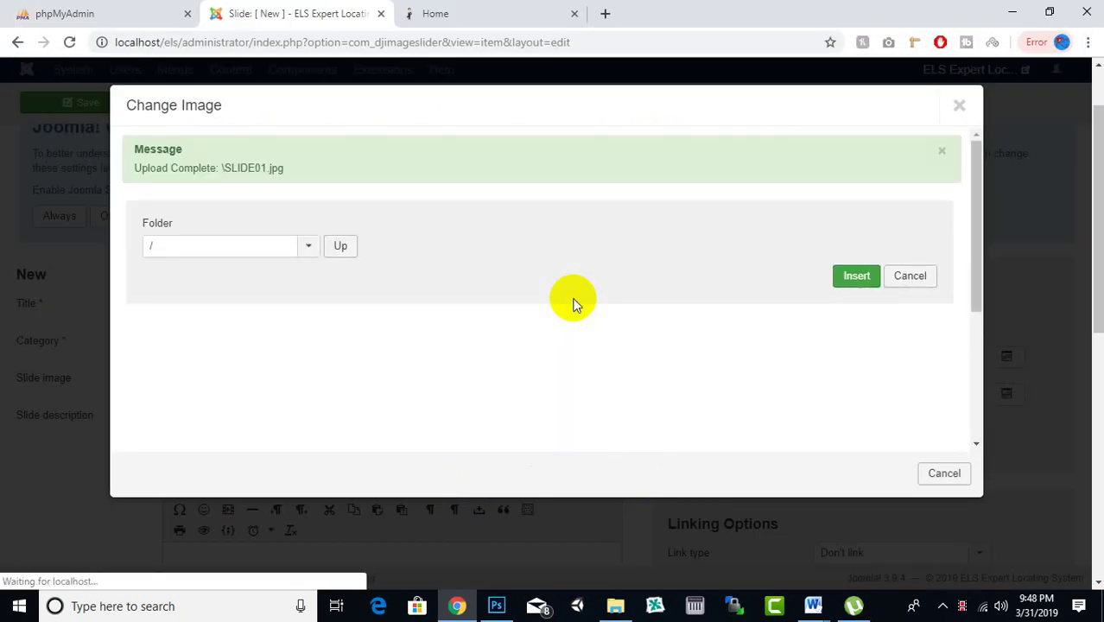
Upload SLIDE02.jpg from the Desktop to the images folder.
scroll(454, 334, "down", 1)
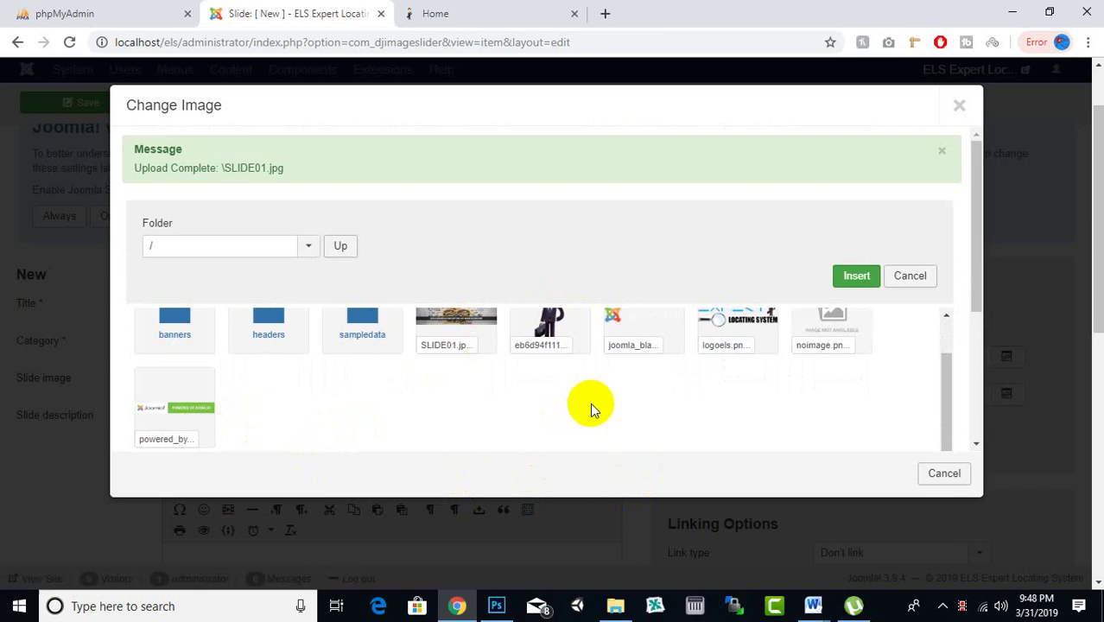
scroll(724, 383, "down", 3)
left_click(344, 361)
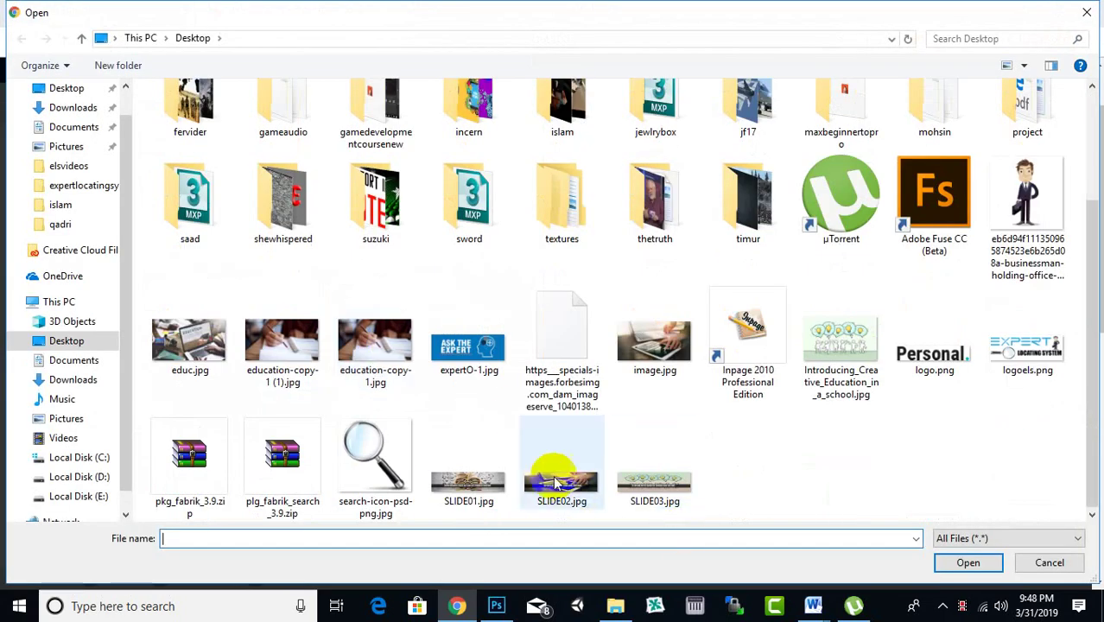
double_click(557, 471)
left_click(518, 369)
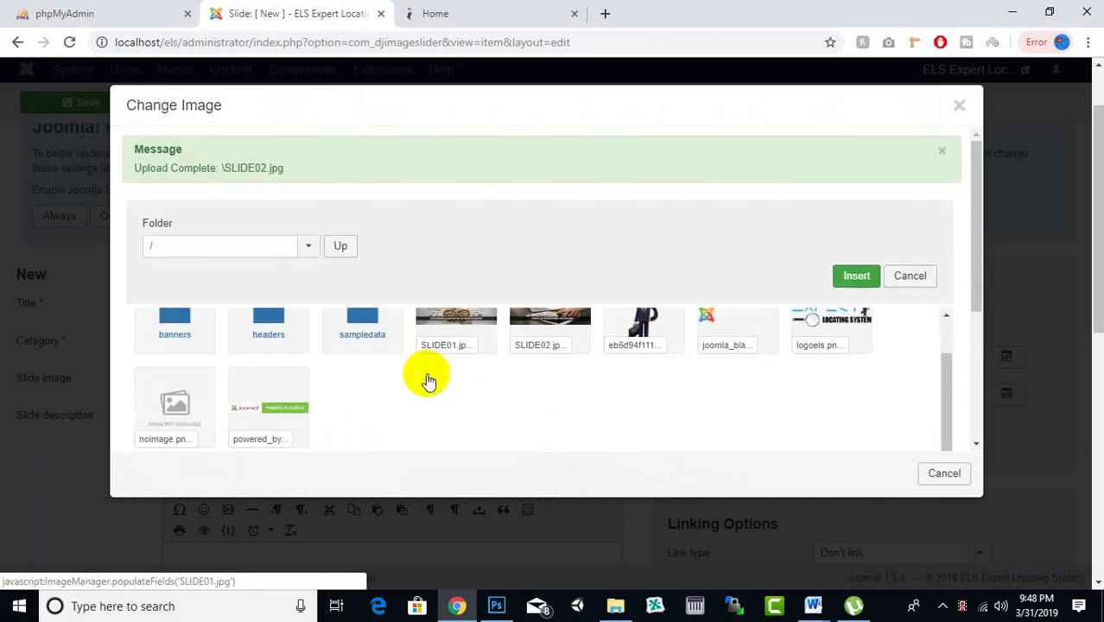
Upload SLIDE03.jpg from the Desktop to the same images folder.
scroll(424, 376, "down", 3)
left_click(321, 370)
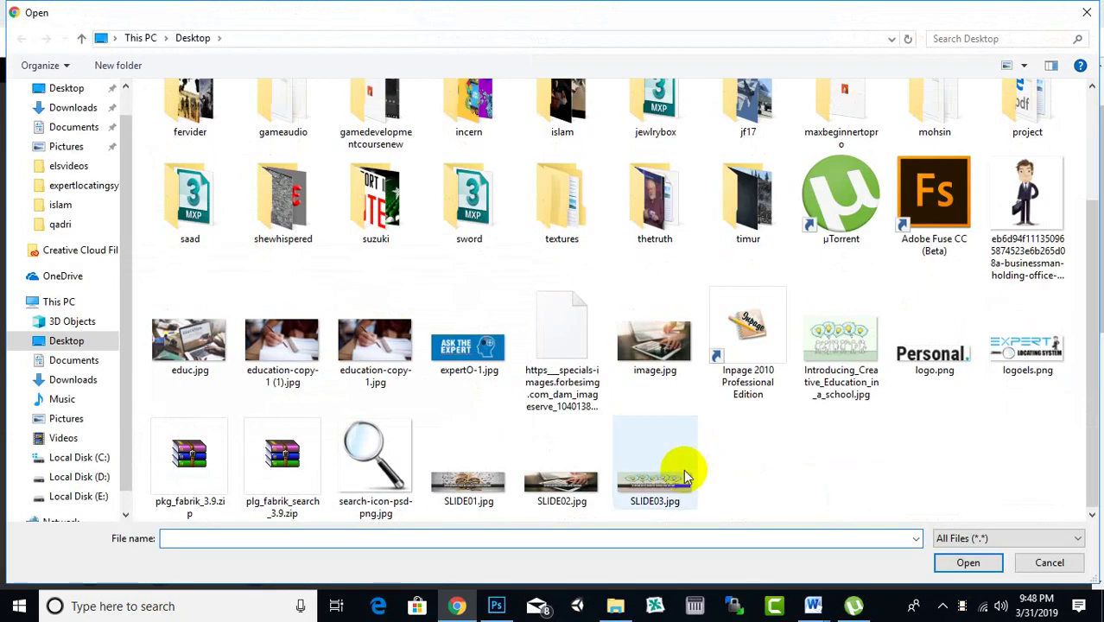
double_click(678, 471)
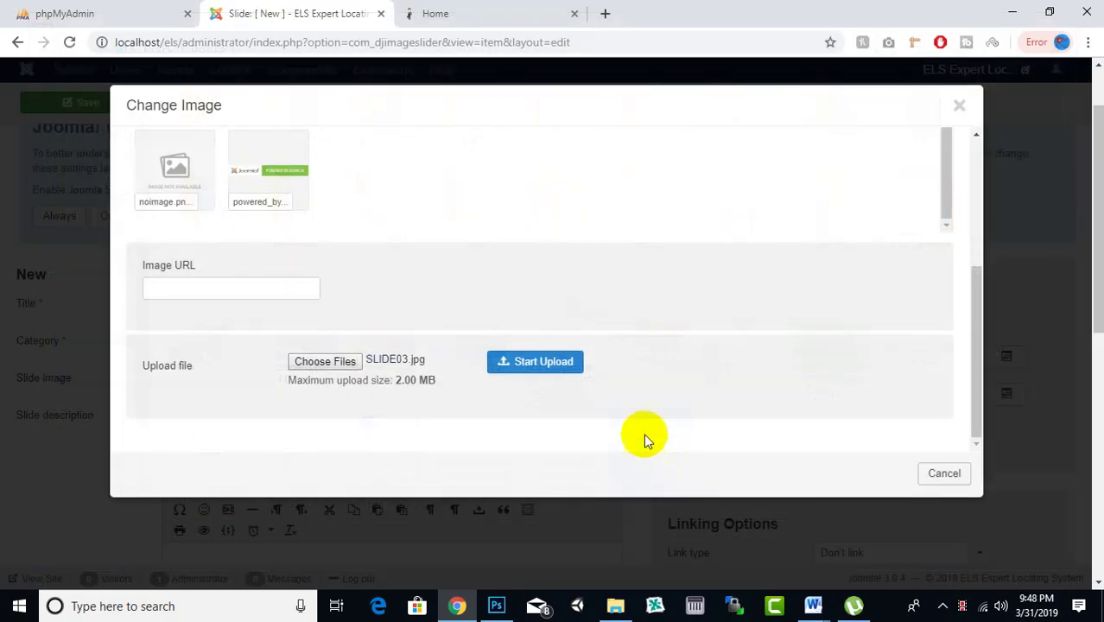
left_click(530, 377)
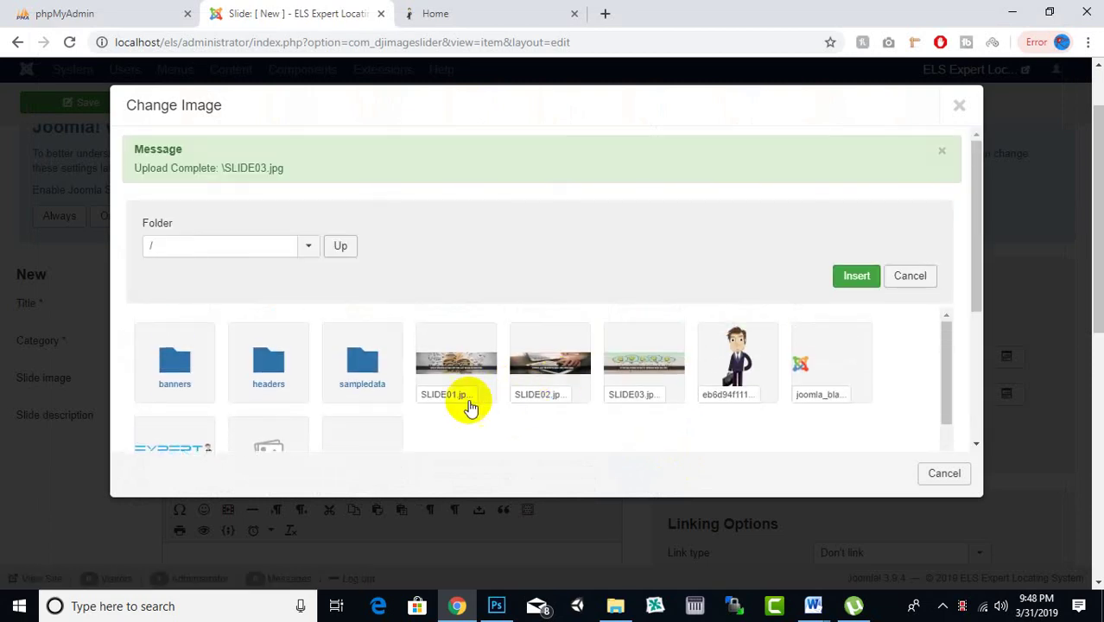
Insert SLIDE01.jpg as the slide image, title the slide "Experts Hub", and save it with a new blank slide opened.
left_click(439, 373)
left_click(854, 277)
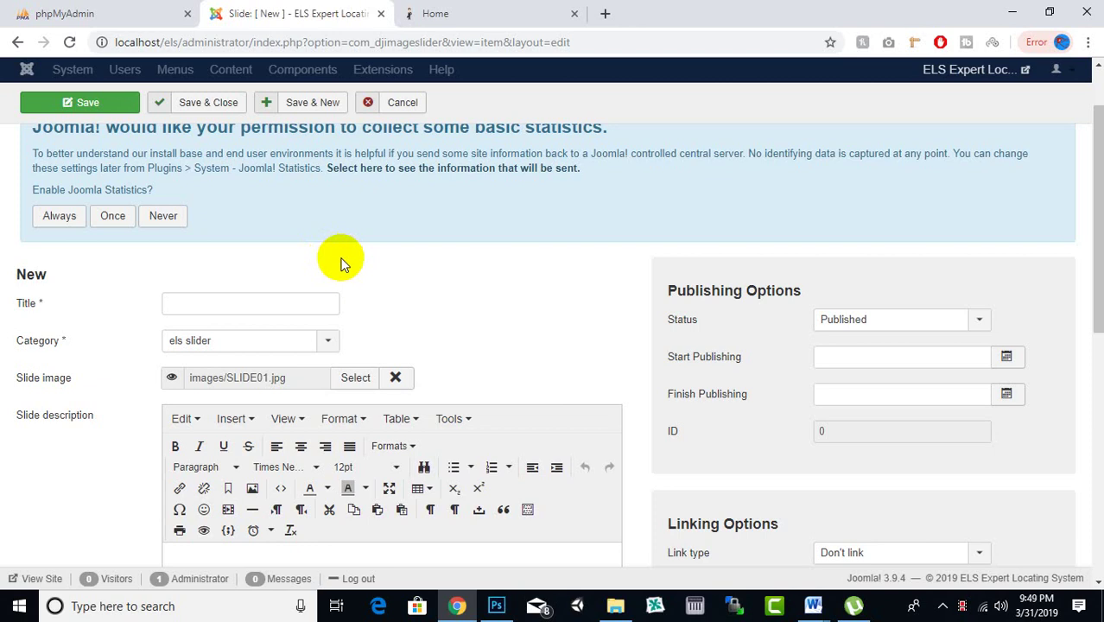
scroll(342, 262, "down", 3)
scroll(301, 263, "up", 2)
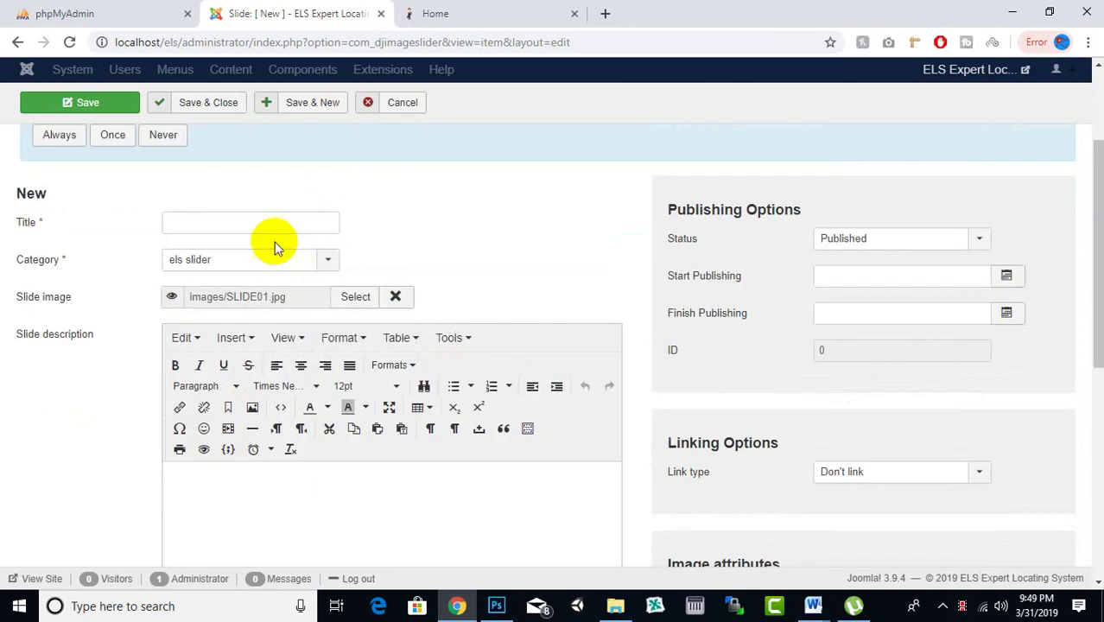
left_click(288, 226)
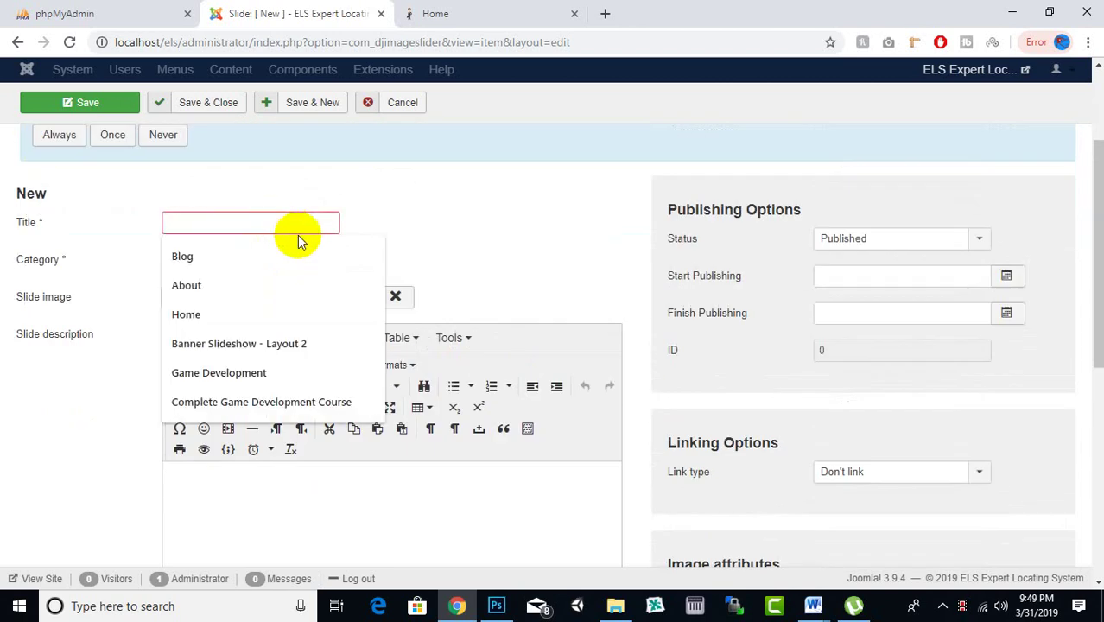
type("Experts Hub")
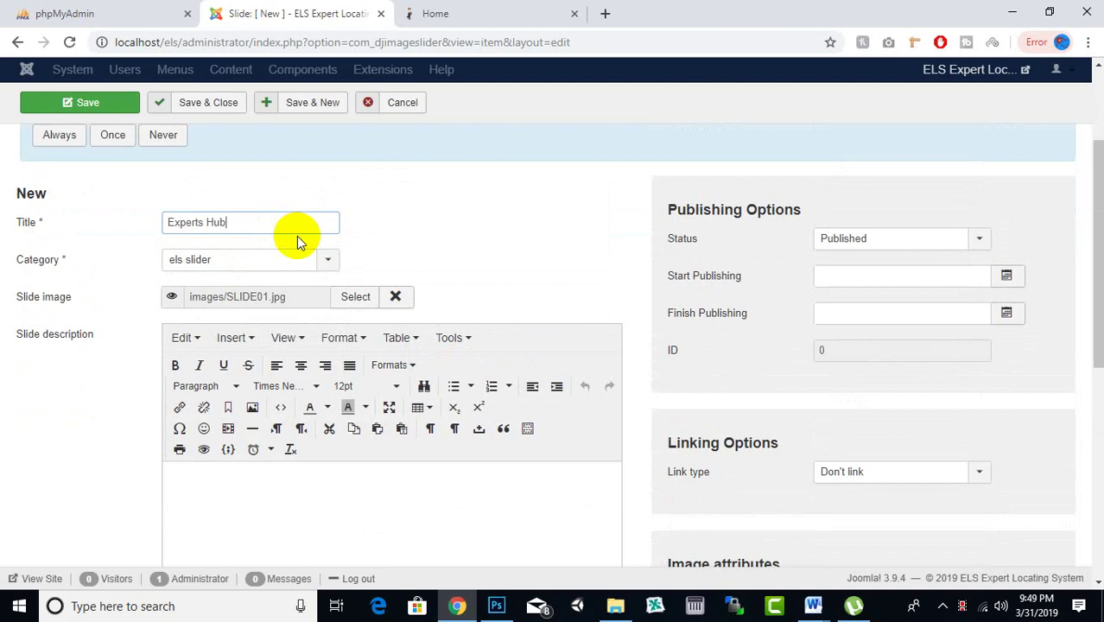
scroll(298, 240, "down", 6)
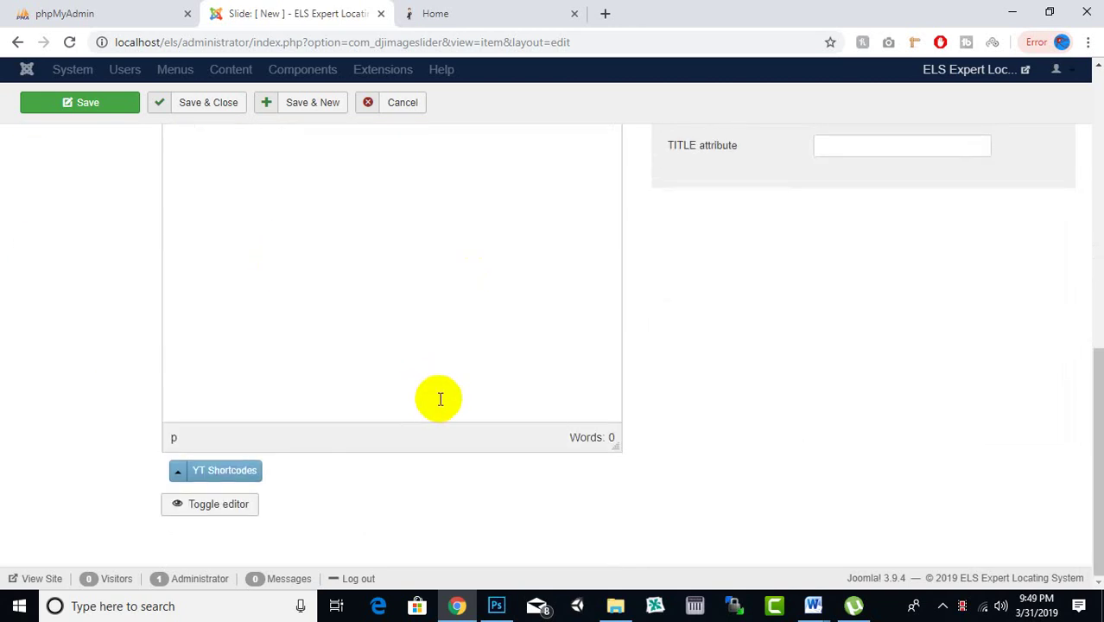
scroll(440, 399, "up", 8)
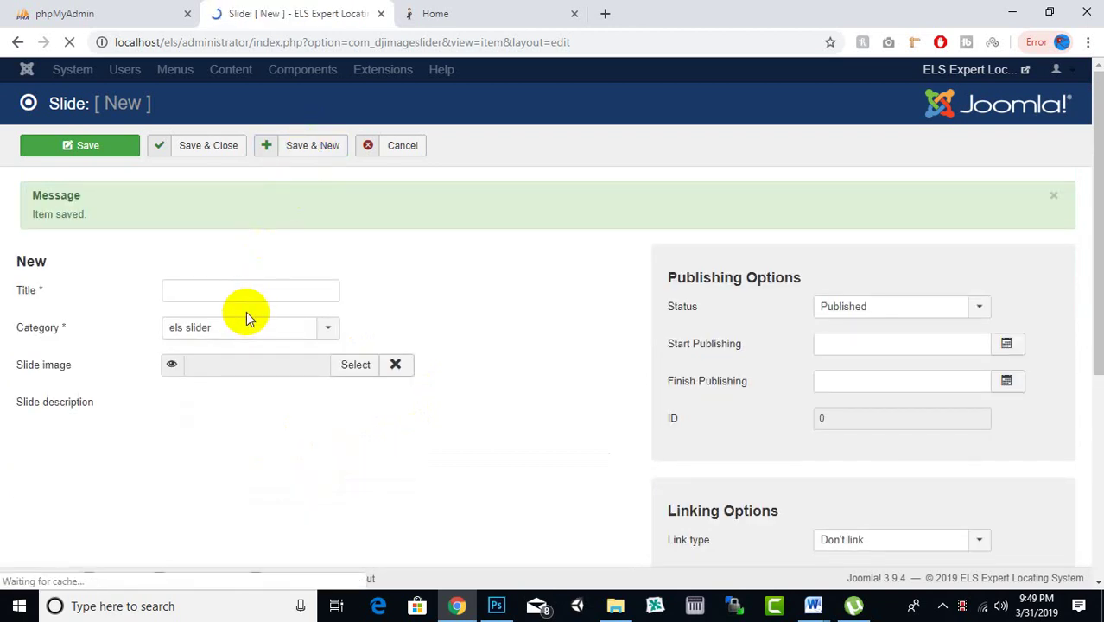
scroll(389, 315, "down", 2)
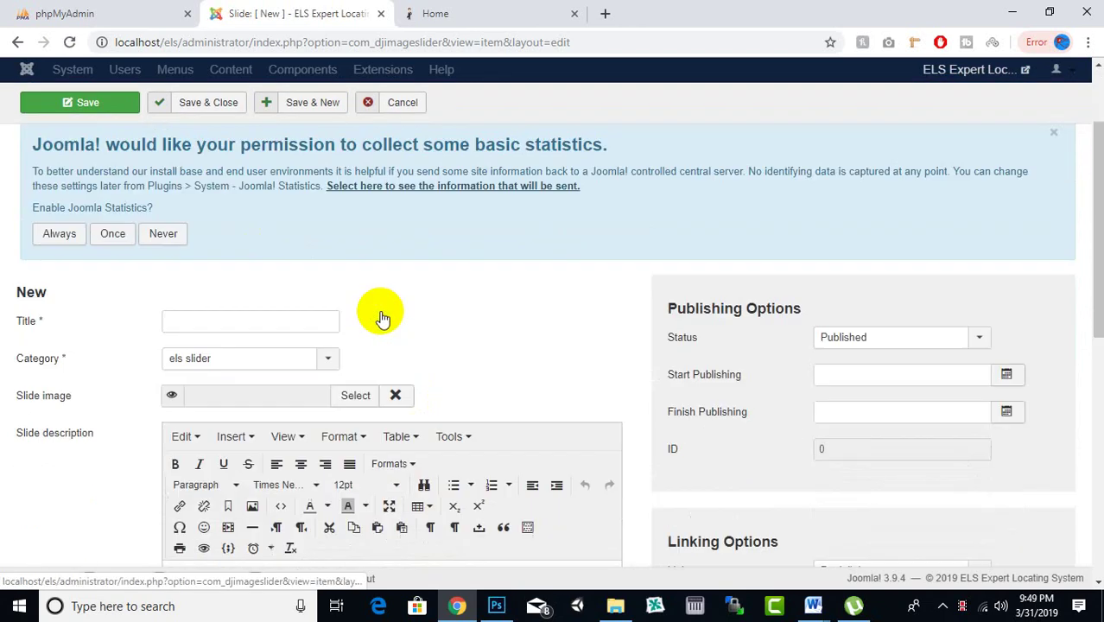
Insert SLIDE02.jpg from the images folder as the new slide's image.
left_click(338, 362)
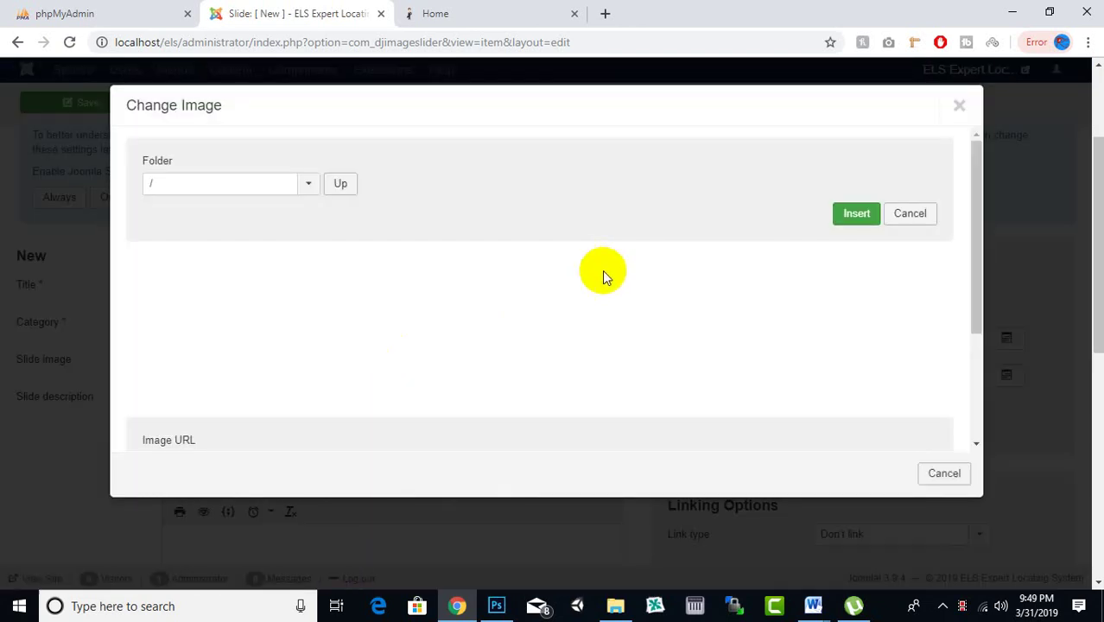
left_click(544, 308)
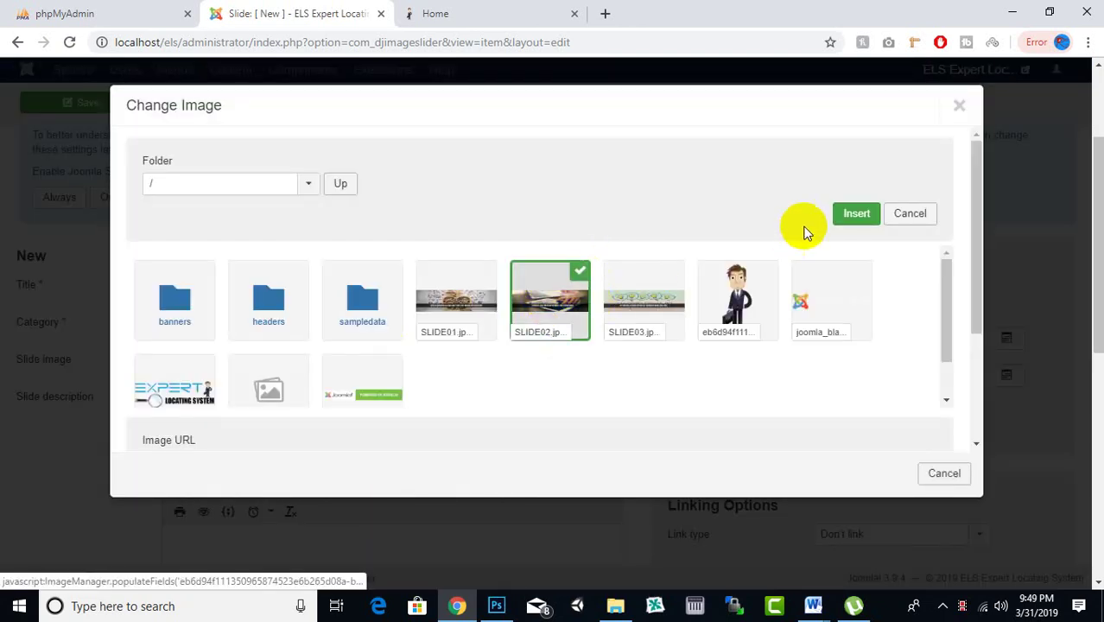
left_click(856, 214)
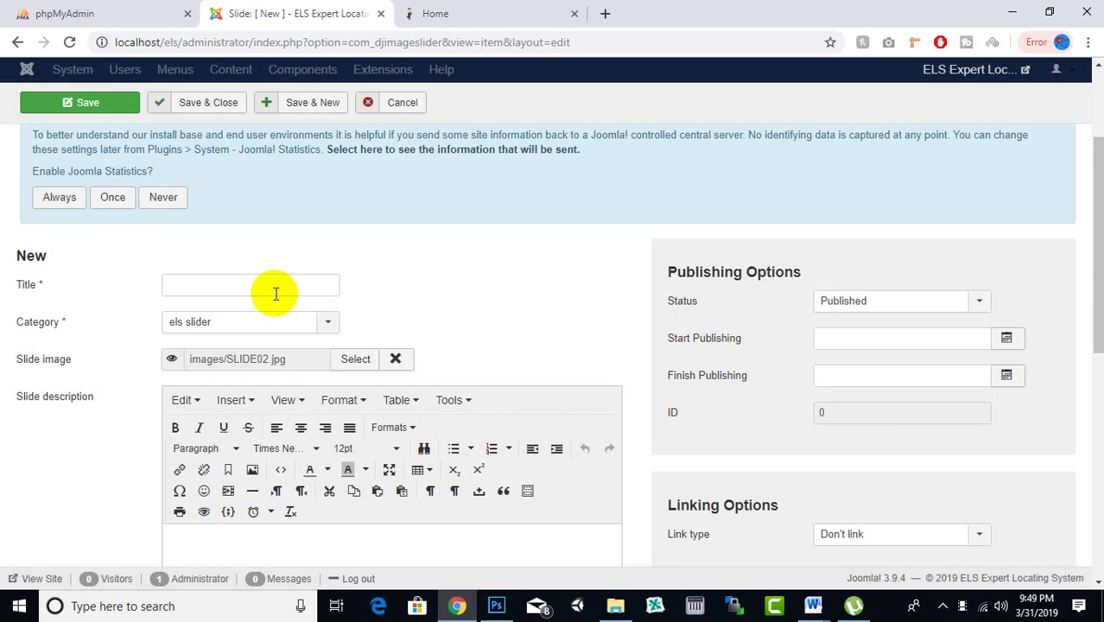
Title the SLIDE02.jpg slide "Experts Hub" and save it with another blank slide opened.
left_click(276, 294)
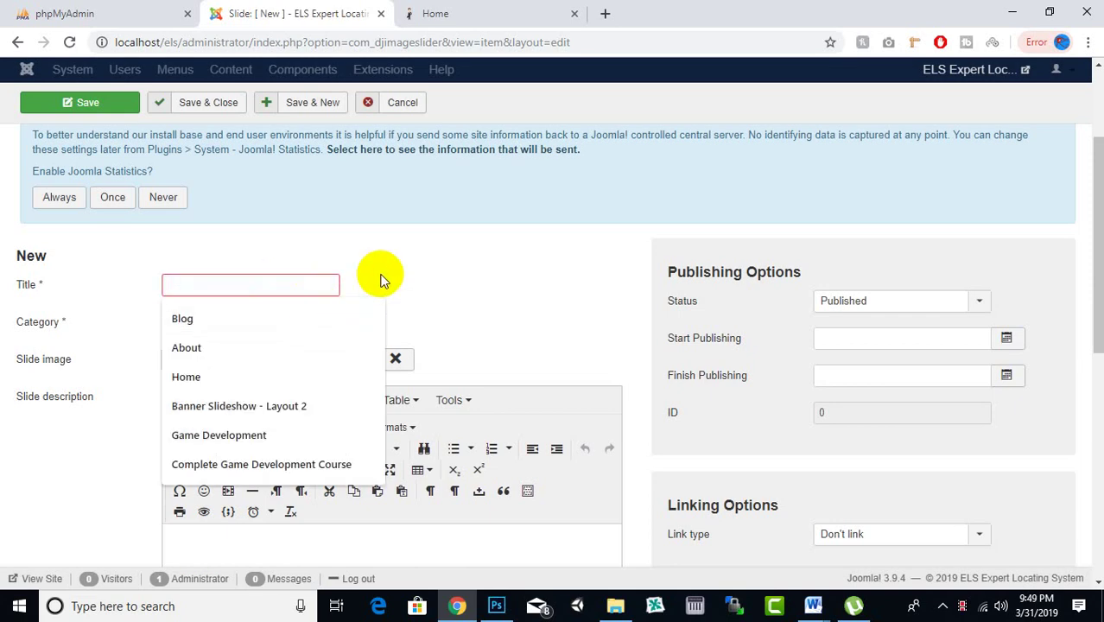
type("E")
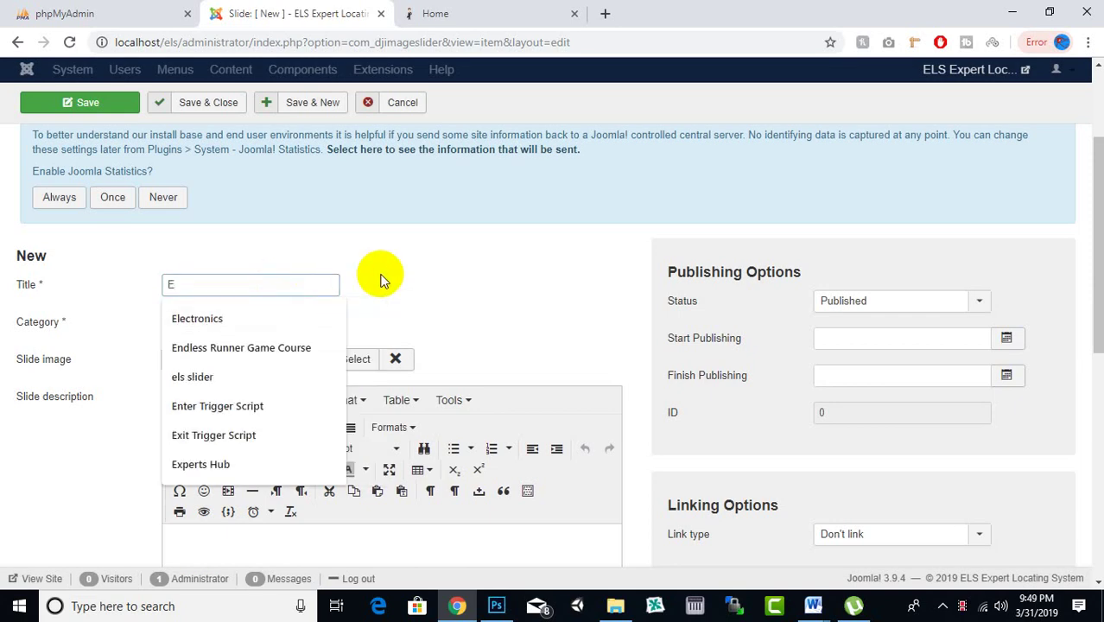
type("xper")
key("Down")
key("Return")
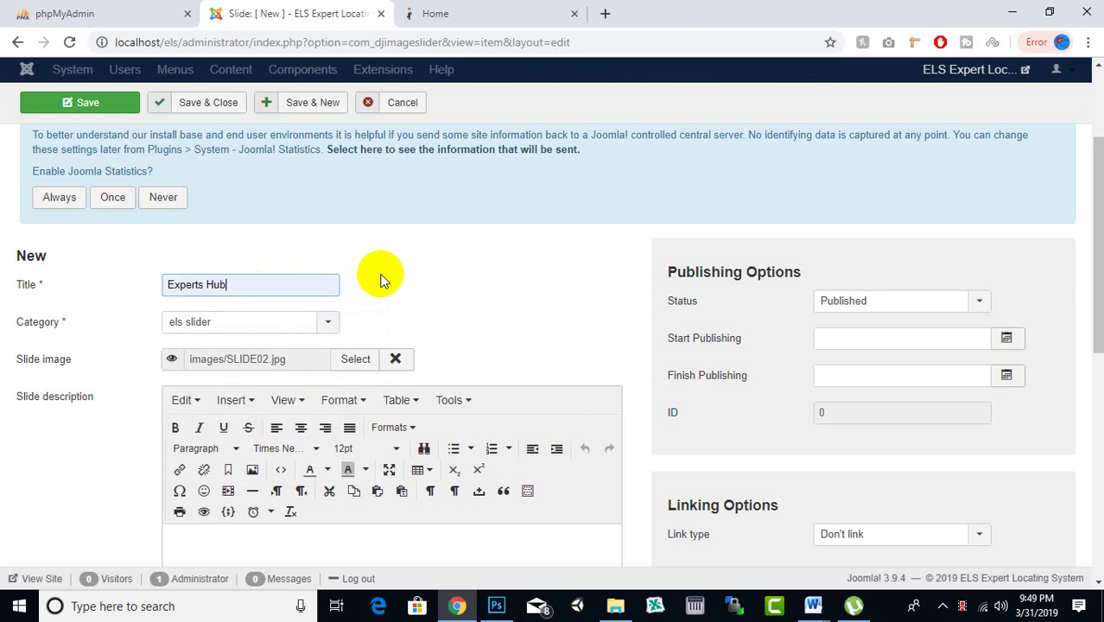
left_click(318, 106)
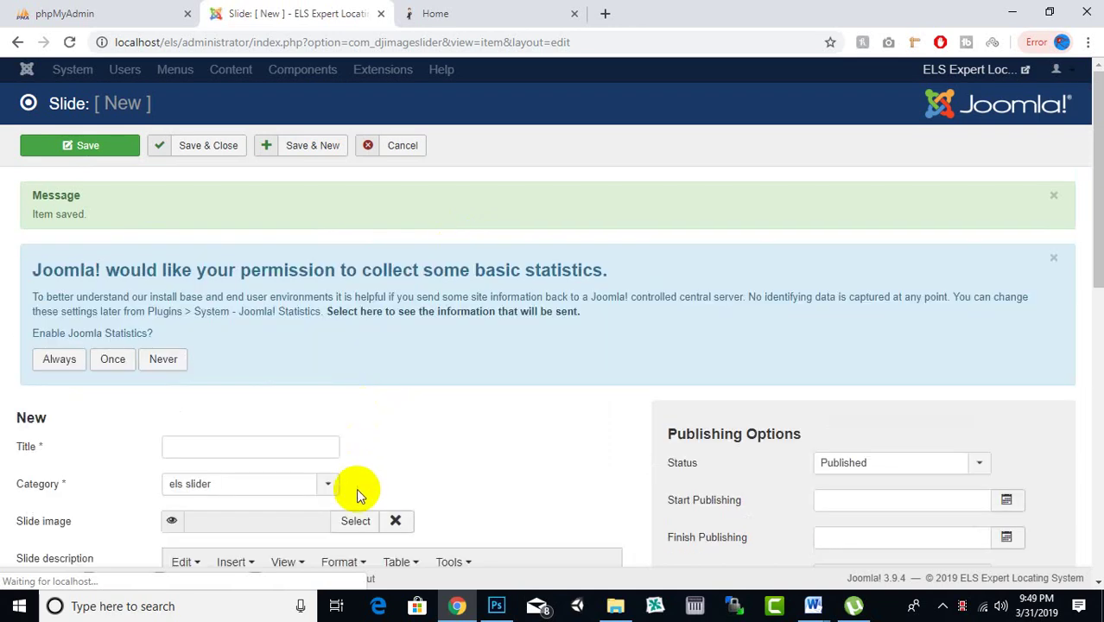
Insert SLIDE03.jpg from the images folder as the third slide's image.
left_click(353, 521)
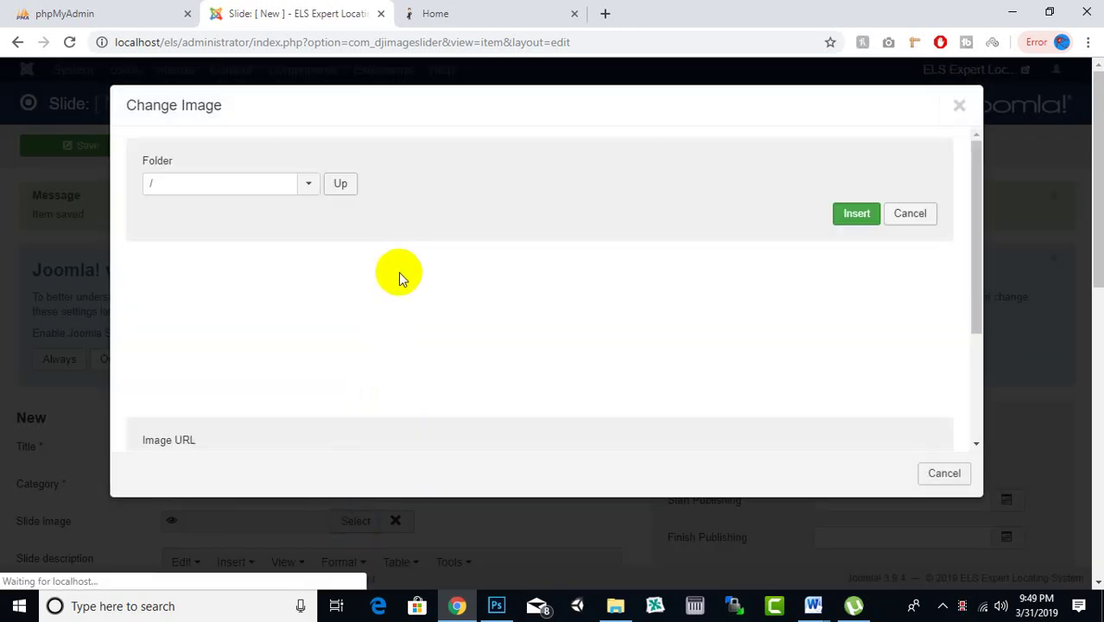
left_click(636, 309)
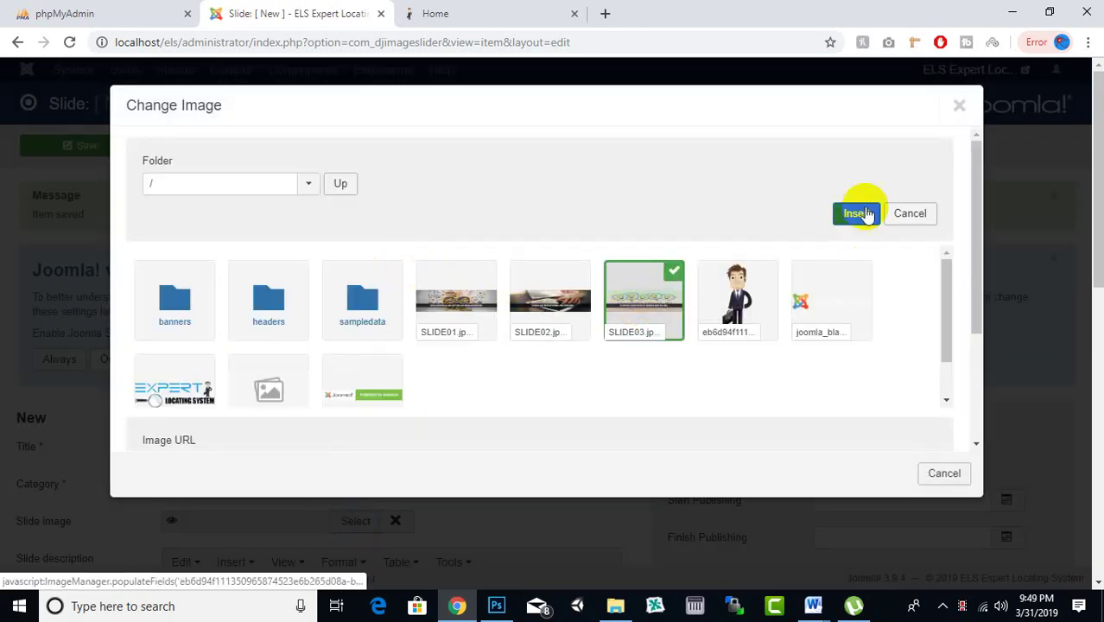
left_click(857, 213)
Title the SLIDE03.jpg slide "Experts Hub", then save and close it to return to the slides list.
left_click(233, 449)
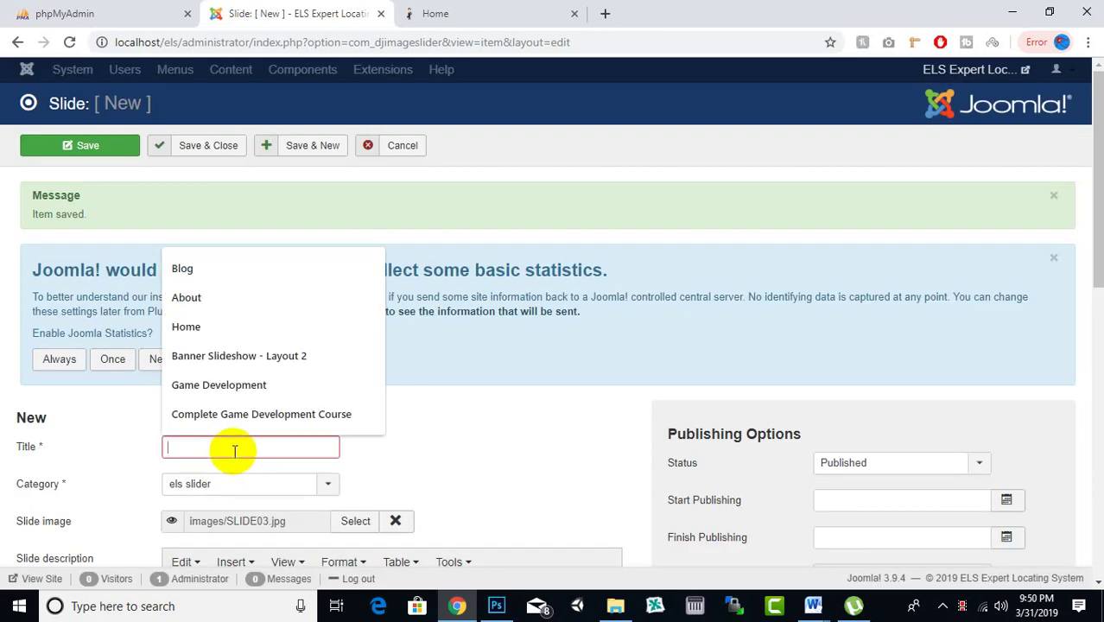
type("erts Hub")
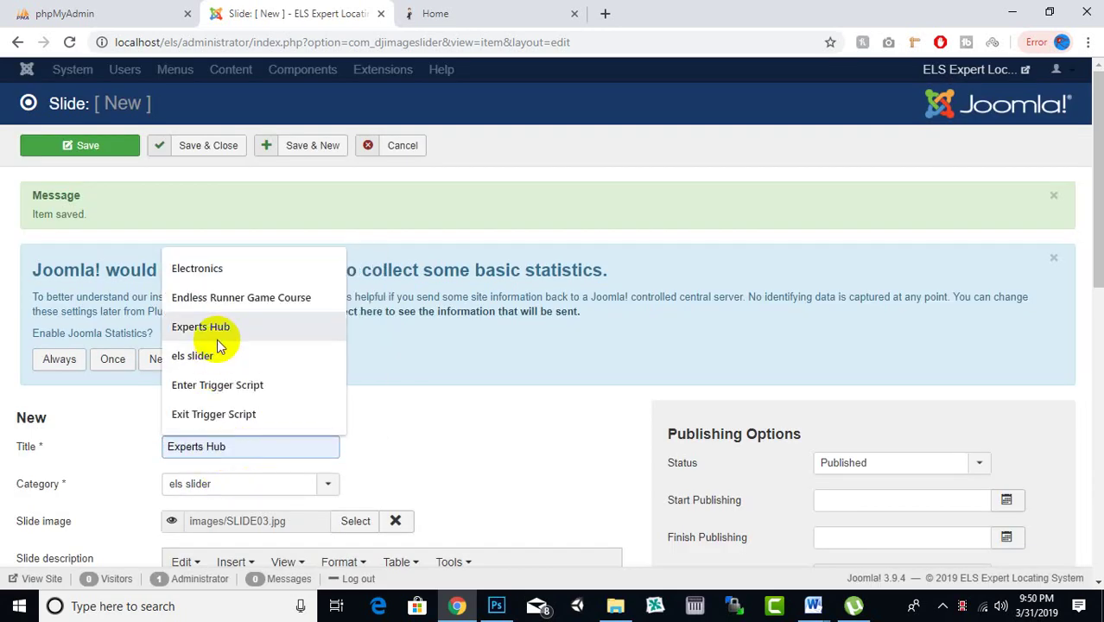
left_click(216, 337)
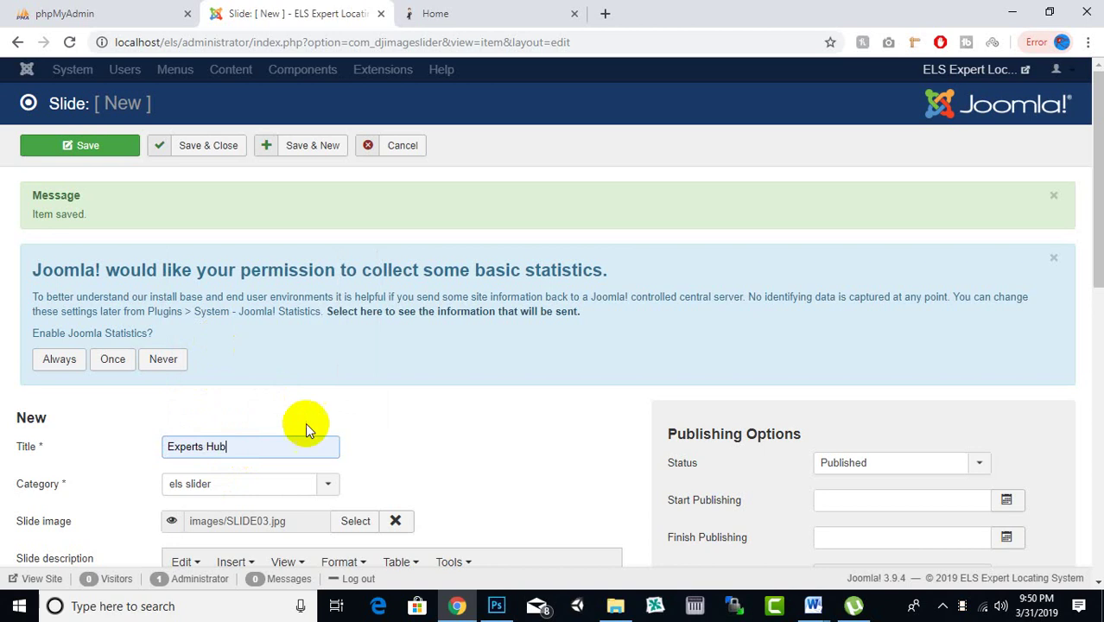
left_click(226, 145)
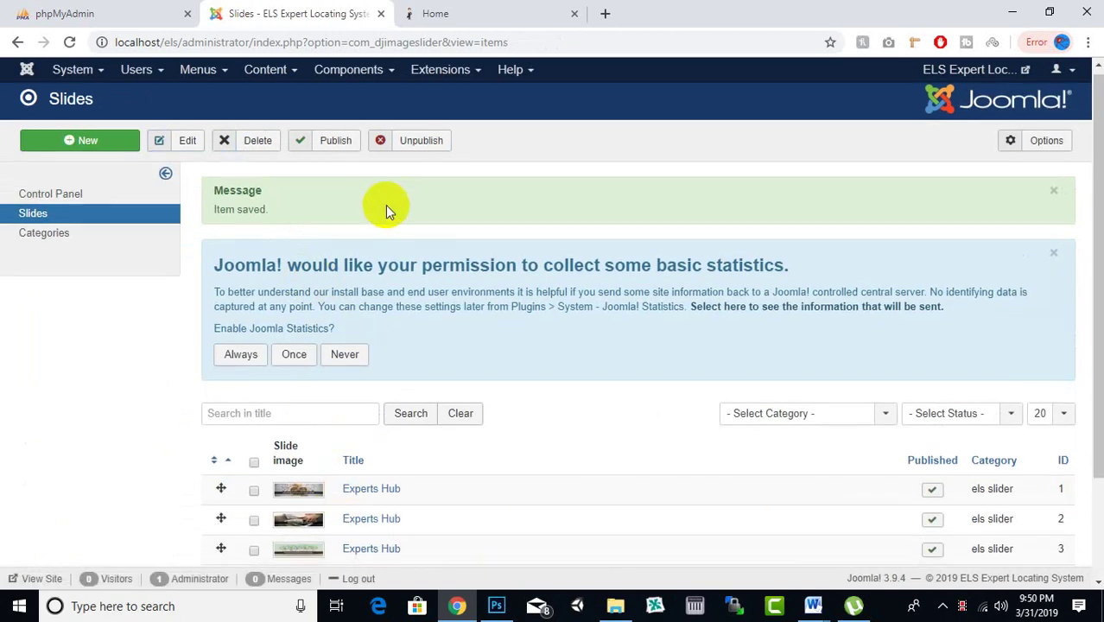
scroll(209, 244, "down", 2)
scroll(482, 235, "up", 2)
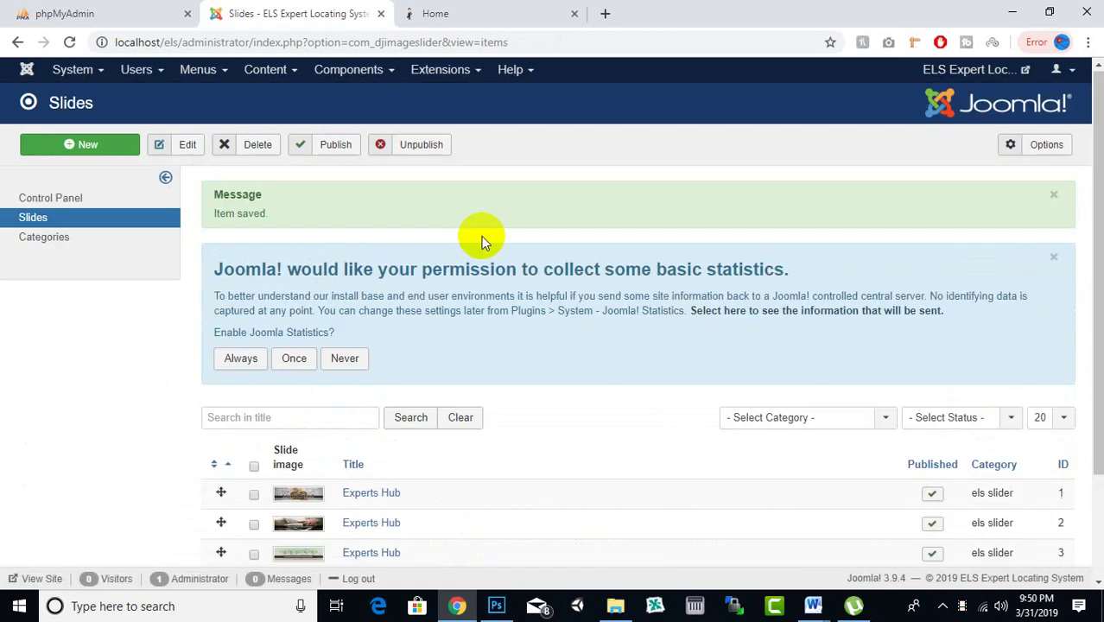
Load localhost/els/?tp=1 in the site's Home browser tab and examine the template's module positions, especially around the breadcrumb area.
left_click(501, 11)
left_click(510, 42)
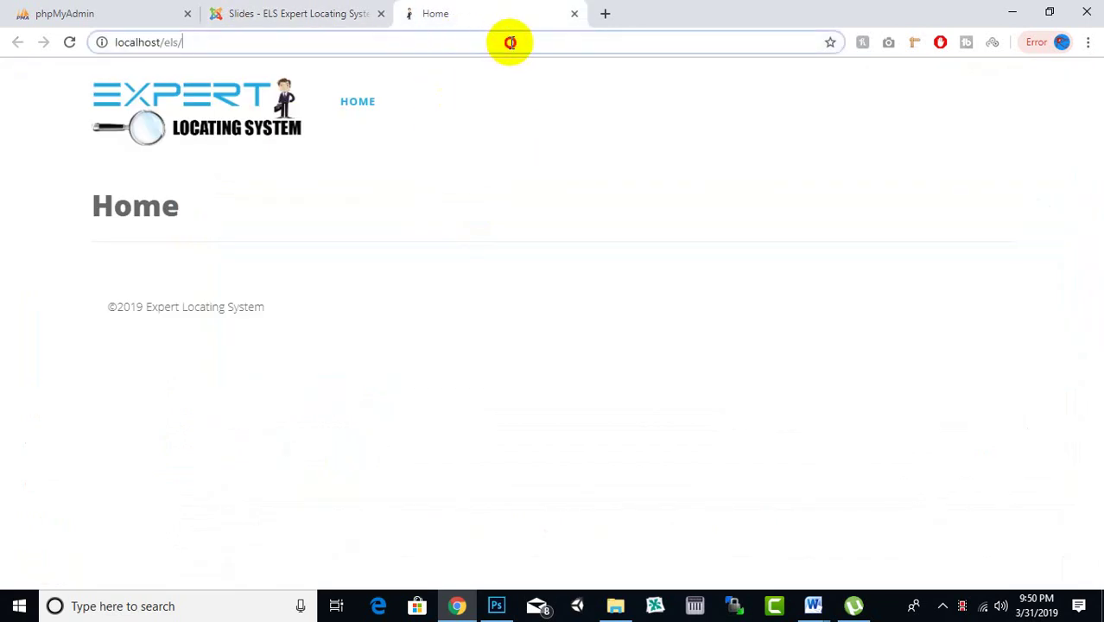
type("?tp=")
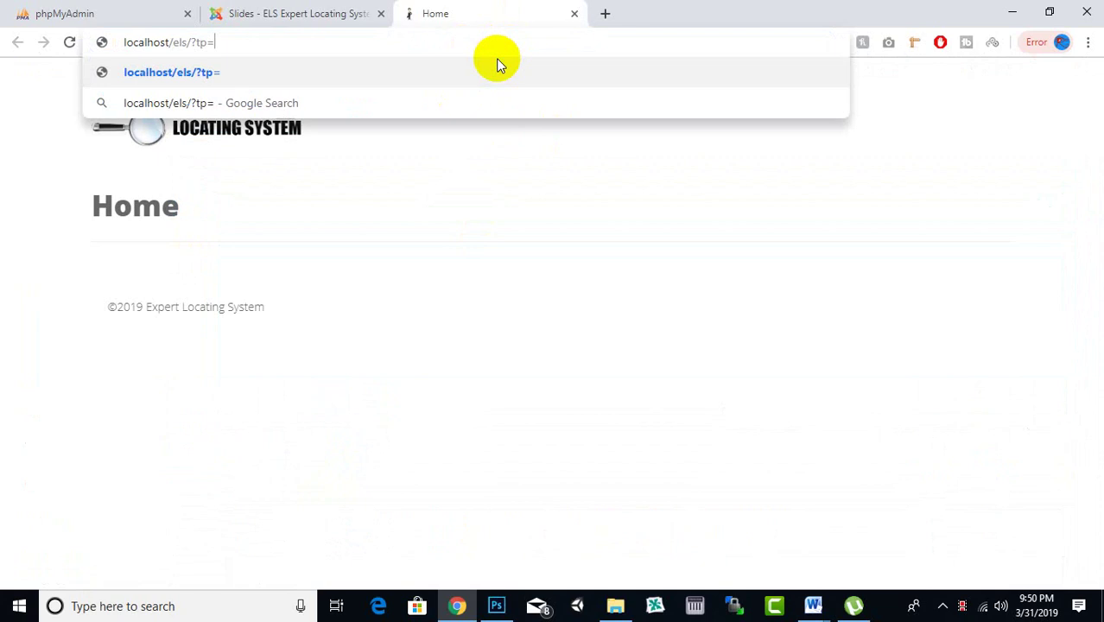
type("1")
key("Return")
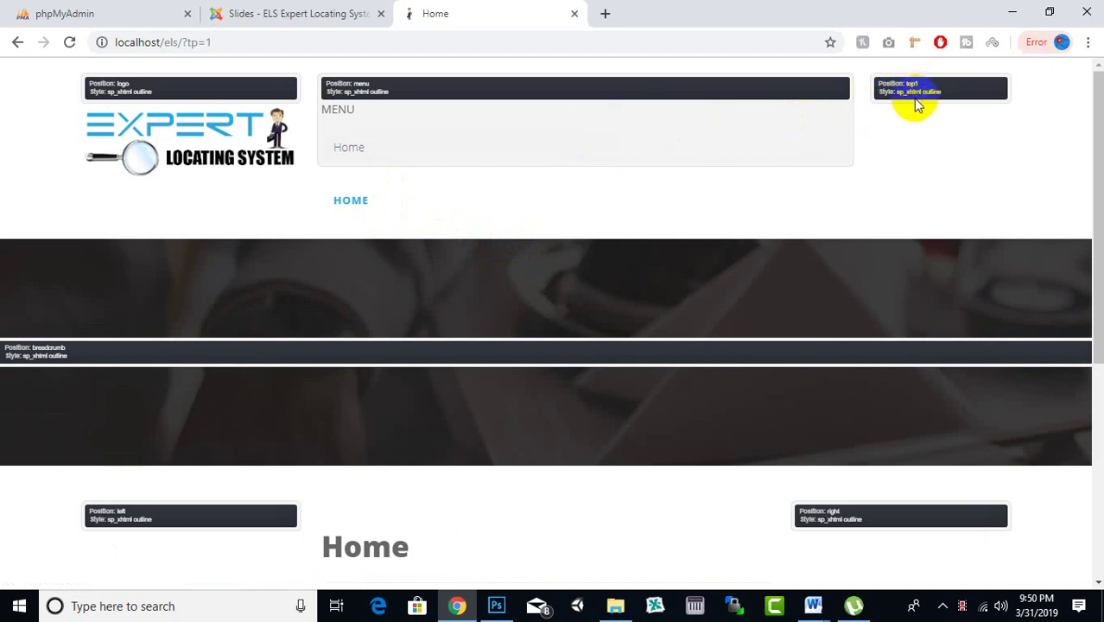
scroll(338, 289, "down", 3)
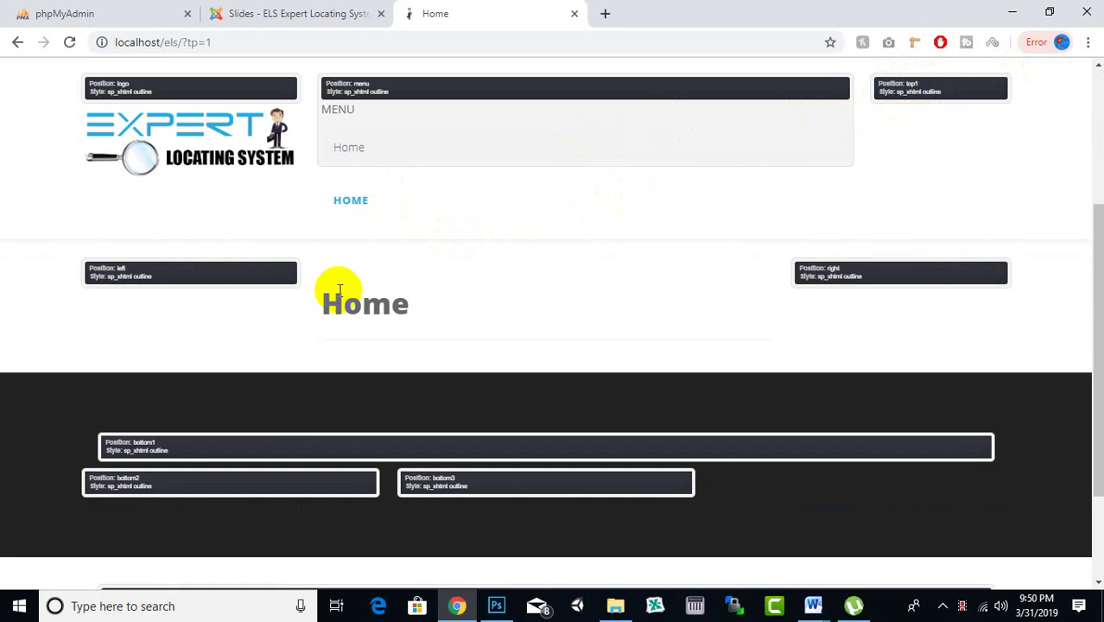
scroll(341, 291, "up", 2)
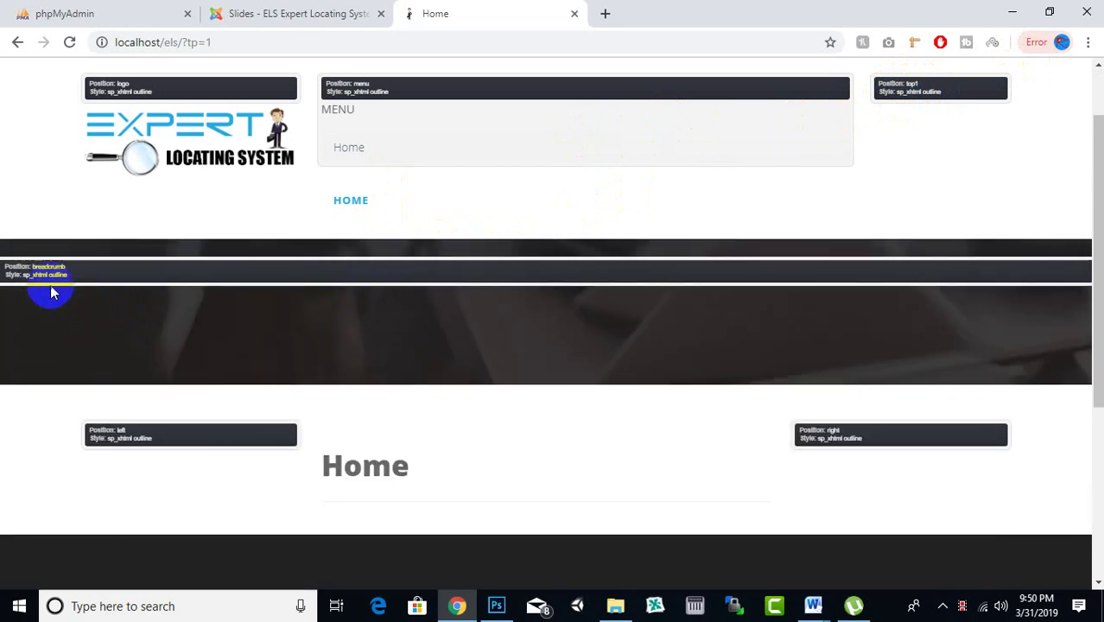
scroll(70, 303, "up", 1)
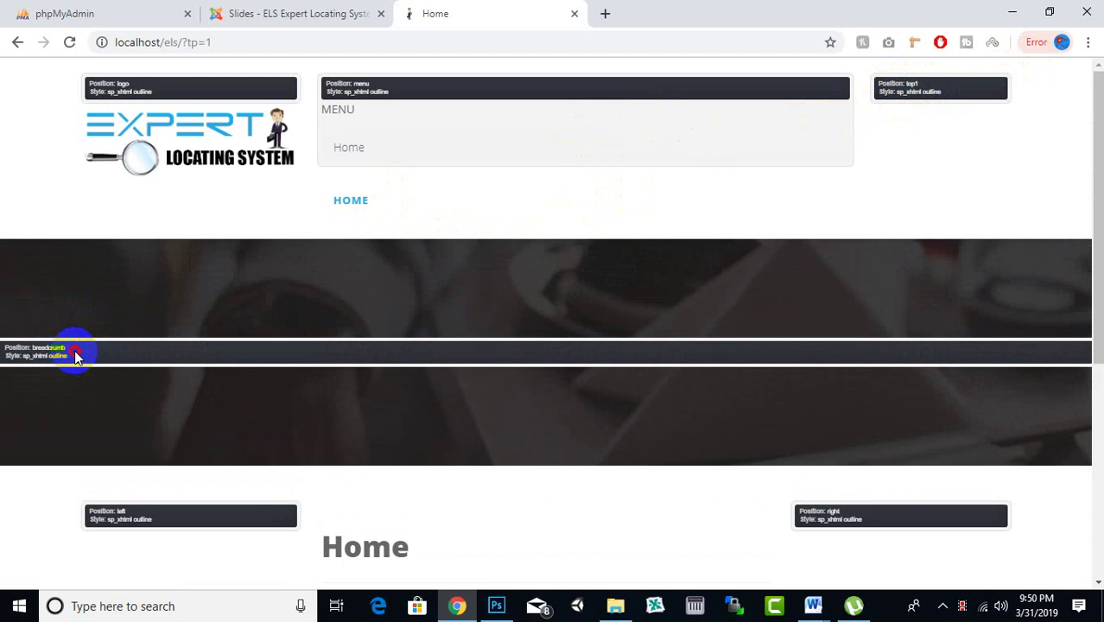
left_click_drag(74, 350, 62, 361)
scroll(90, 328, "down", 2)
scroll(130, 302, "up", 2)
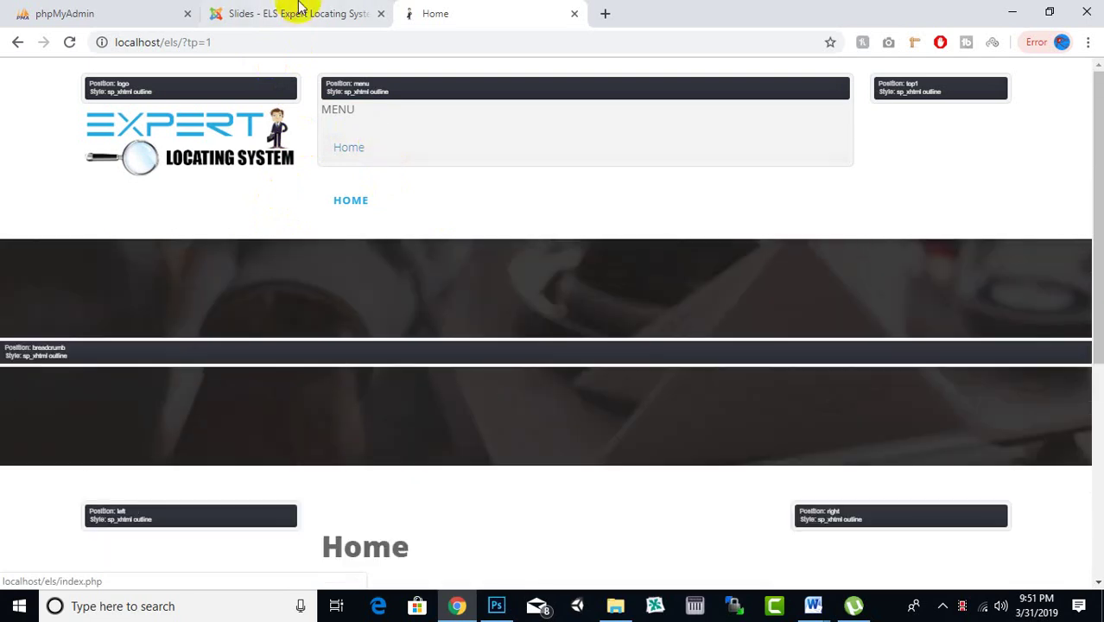
Return to the Joomla administrator and open the DJ-ImageSlider module for editing.
left_click(299, 10)
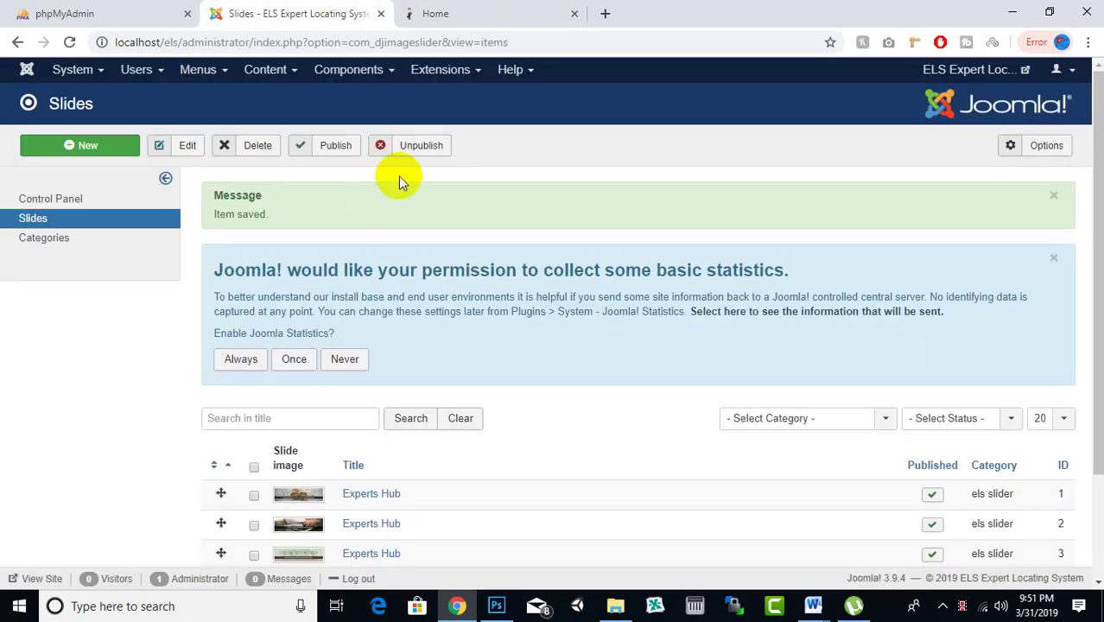
left_click(451, 70)
left_click(458, 130)
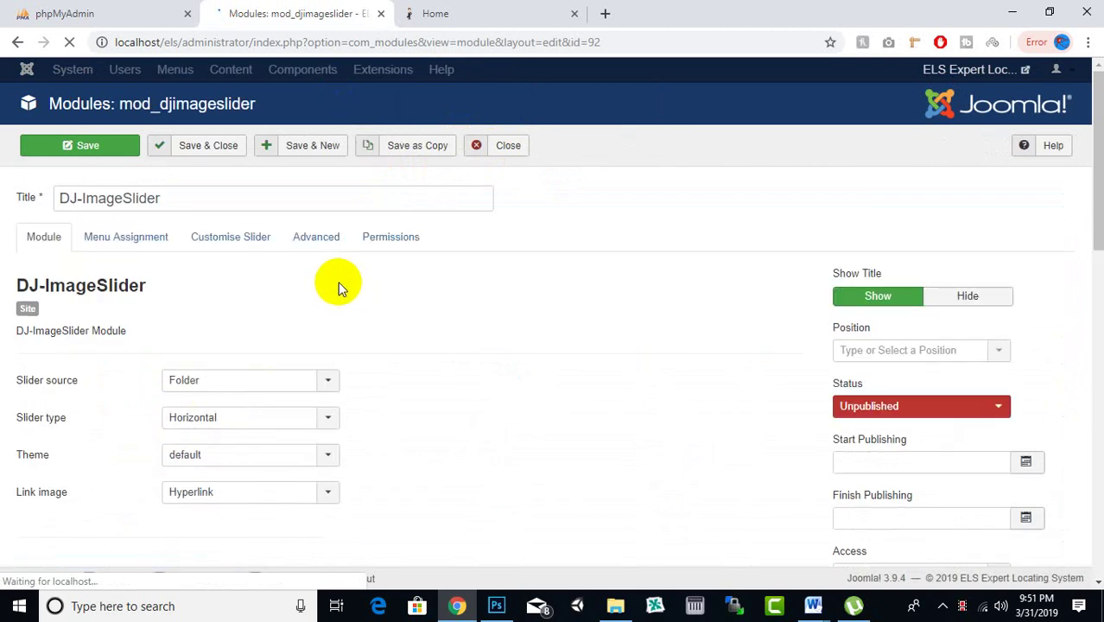
Set the DJ-ImageSlider module's status to Published and hide its title.
scroll(864, 427, "down", 1)
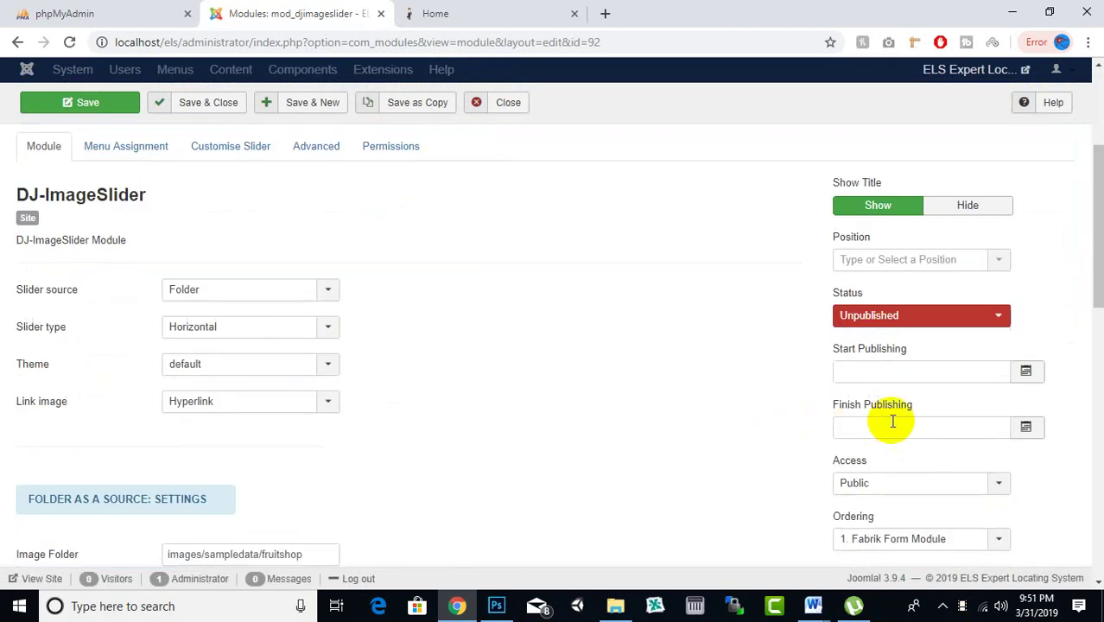
left_click(927, 324)
left_click(895, 335)
scroll(777, 370, "up", 3)
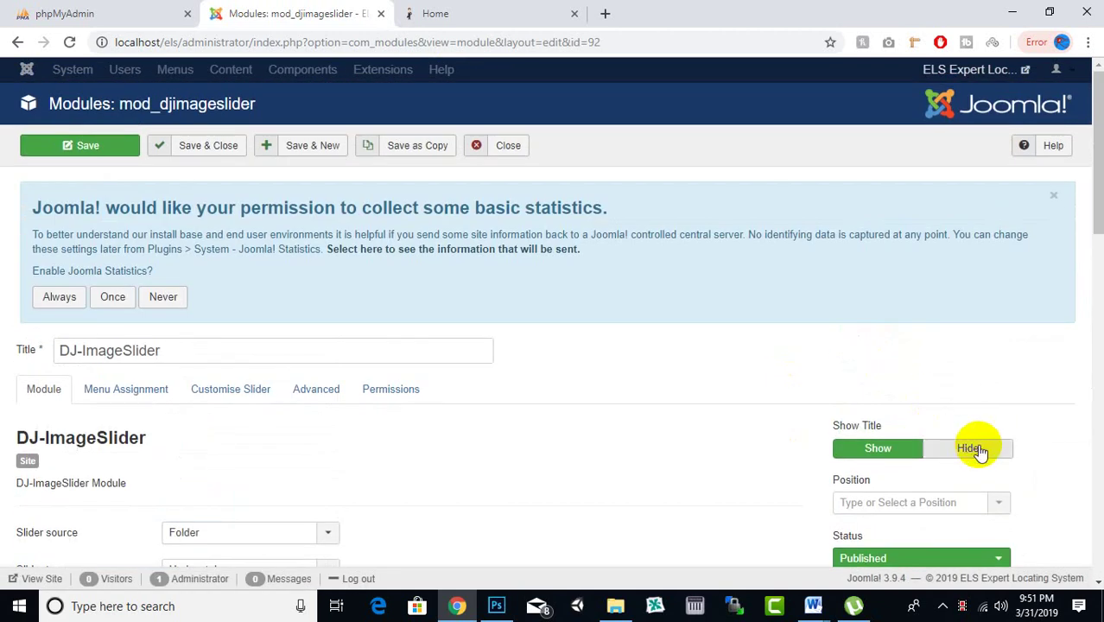
left_click(978, 451)
Rename the module as "els home page slider".
left_click_drag(177, 353, 54, 390)
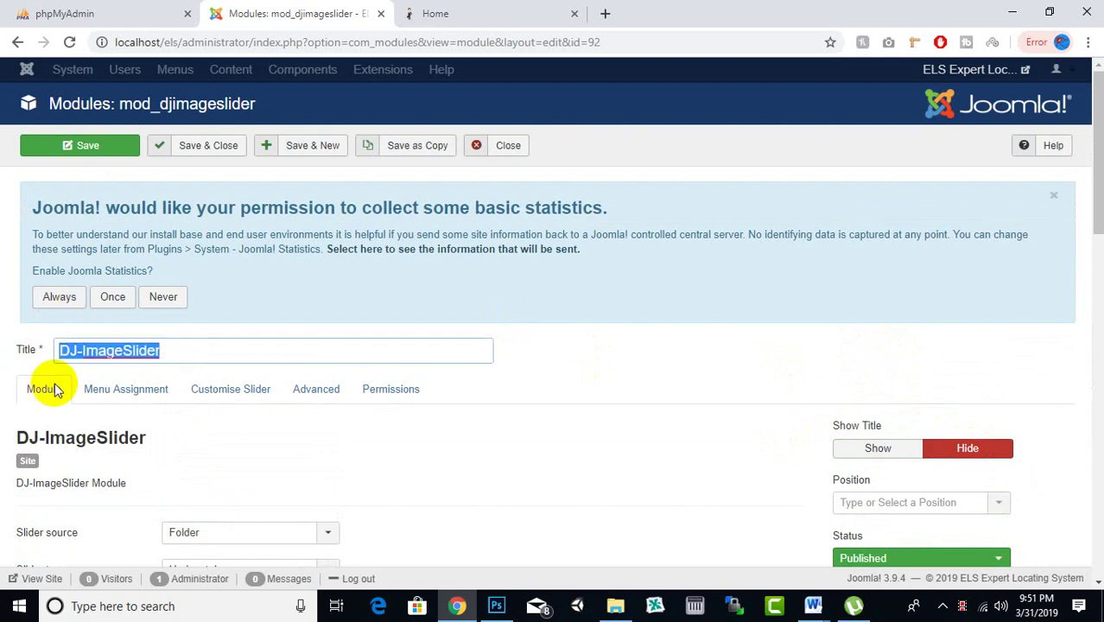
type("els")
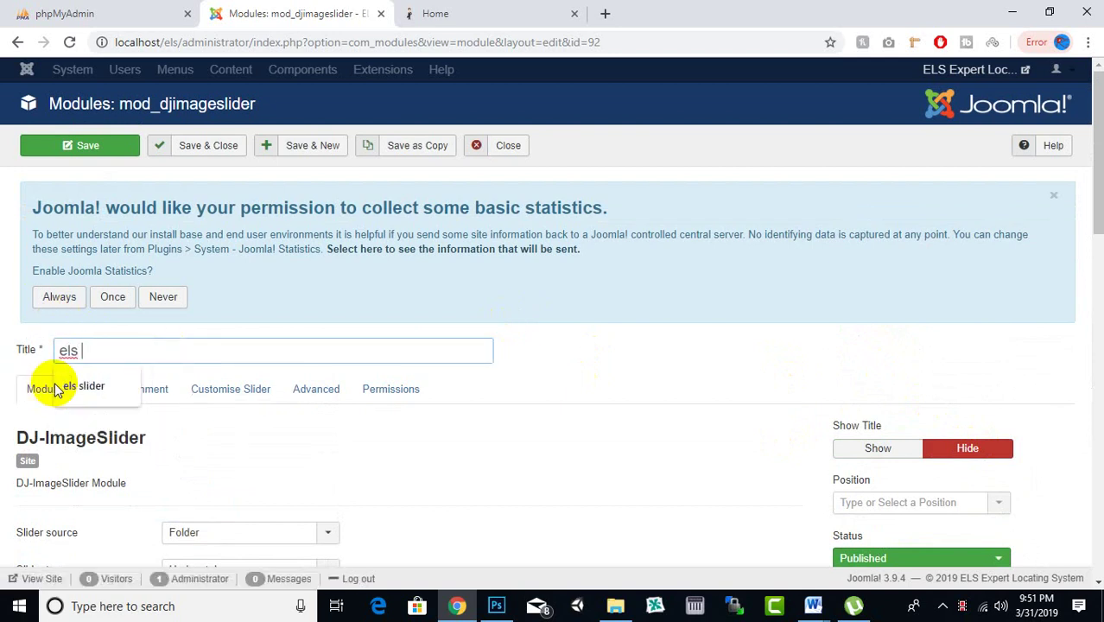
type(" home page slider")
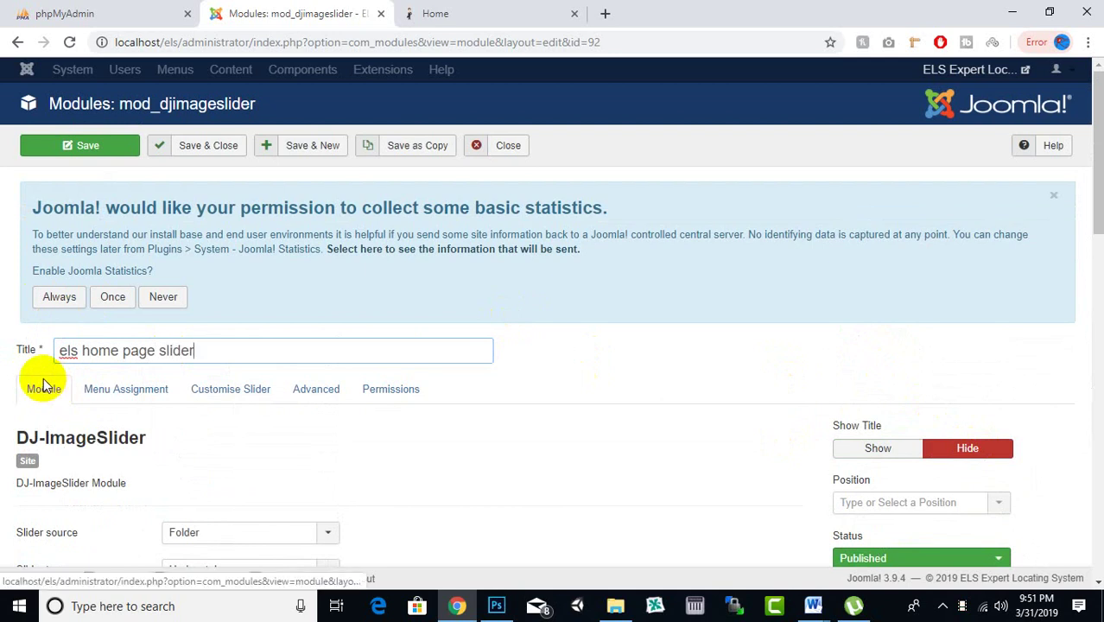
Set the module's slider source to Component and choose els slider as its slides category.
scroll(44, 380, "down", 2)
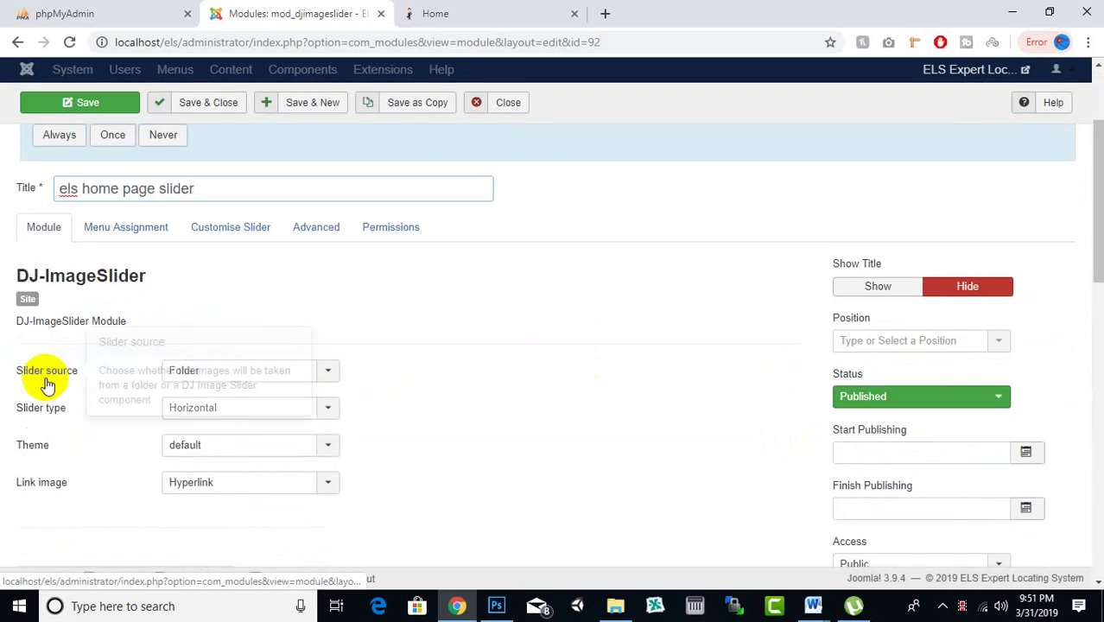
left_click(257, 371)
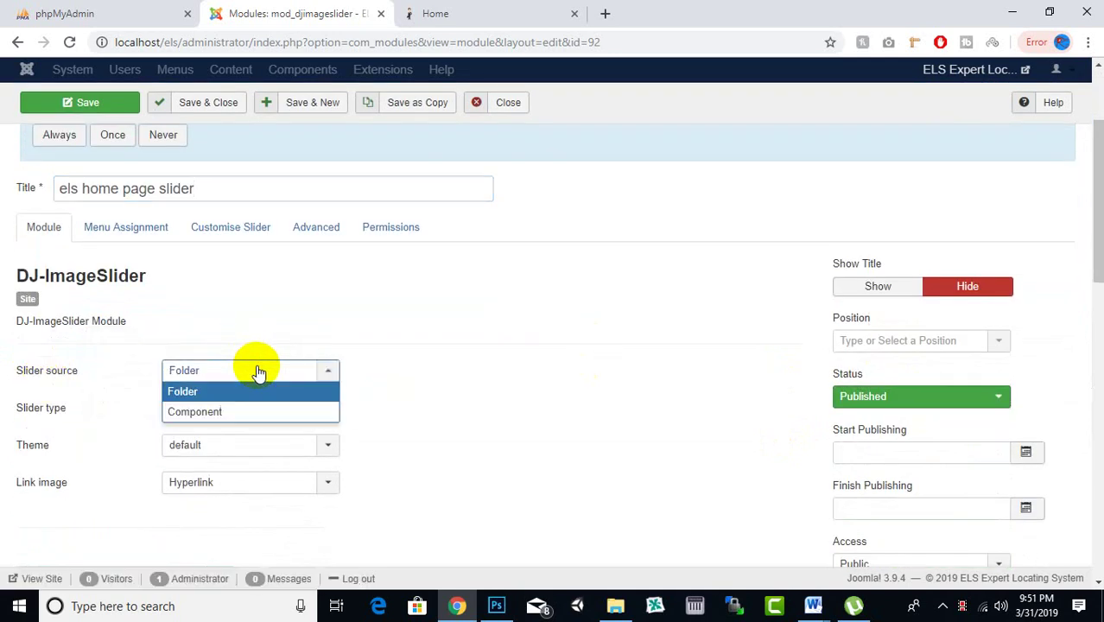
left_click(217, 411)
scroll(260, 293, "down", 2)
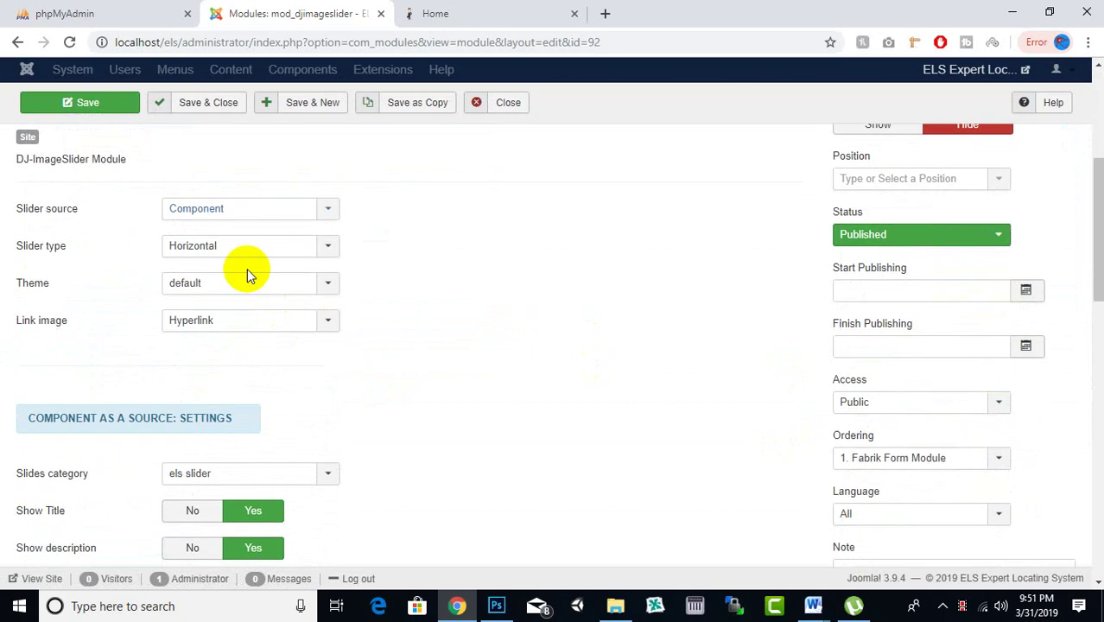
left_click(247, 250)
left_click(249, 253)
scroll(385, 286, "down", 2)
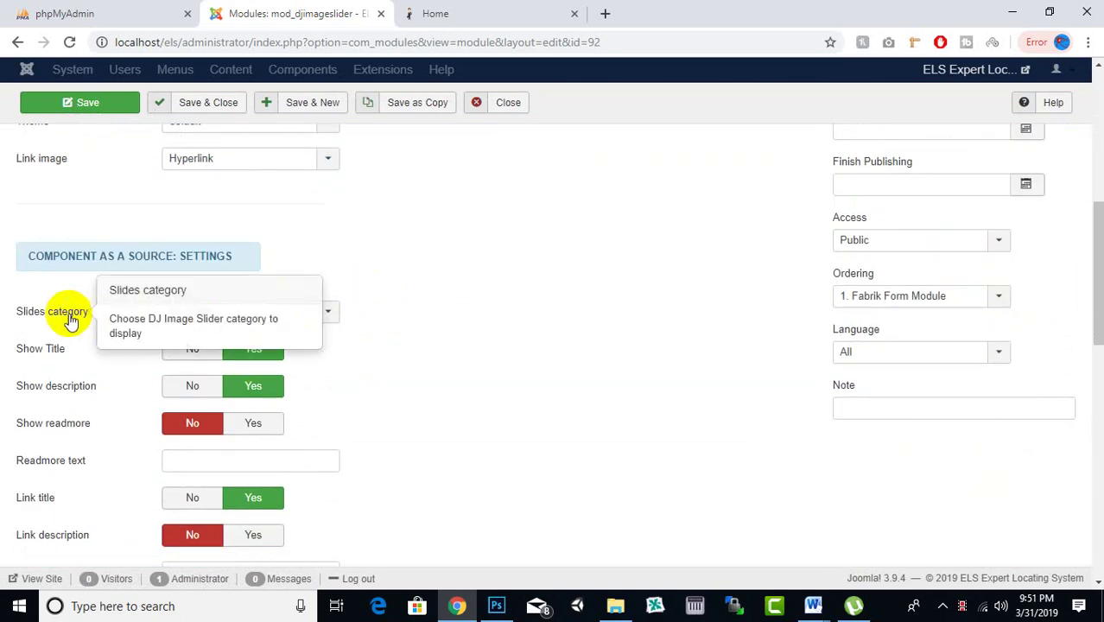
left_click(256, 322)
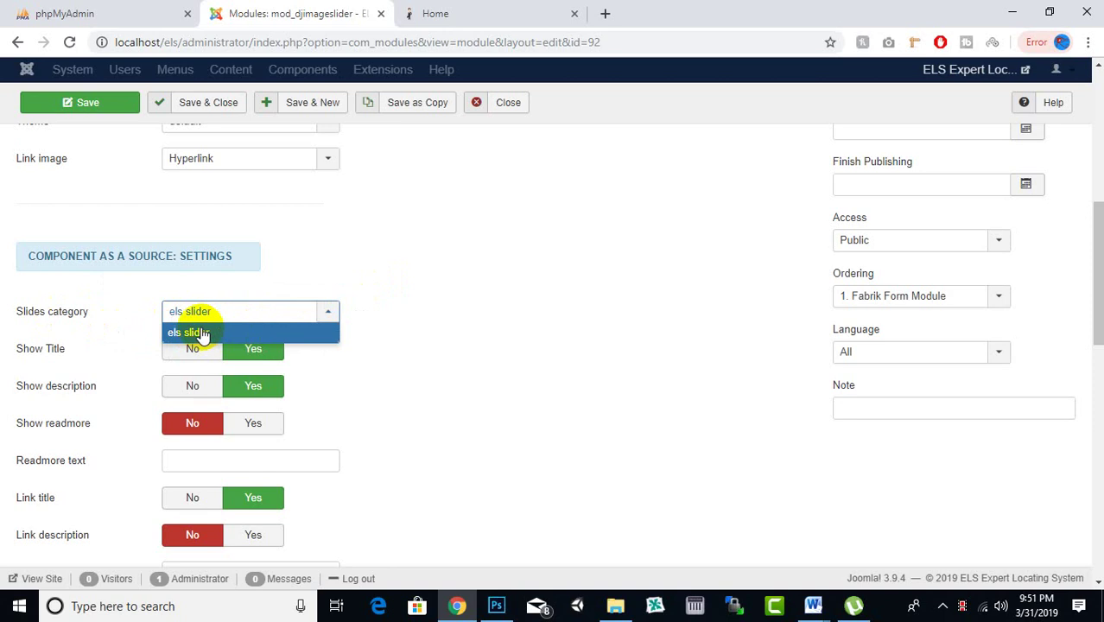
left_click(197, 333)
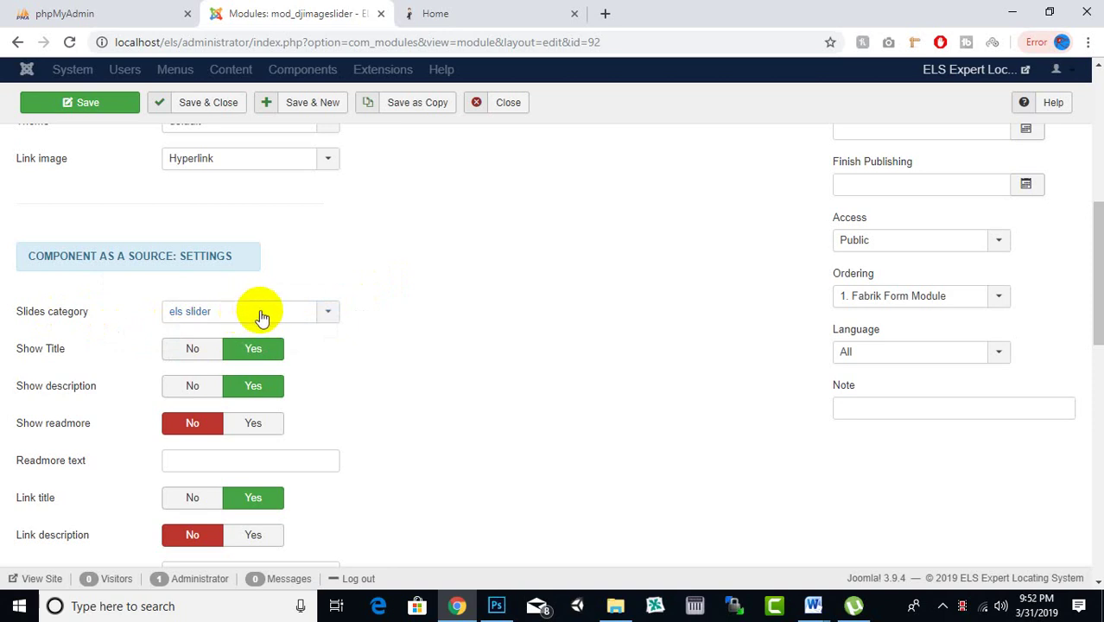
scroll(298, 290, "down", 2)
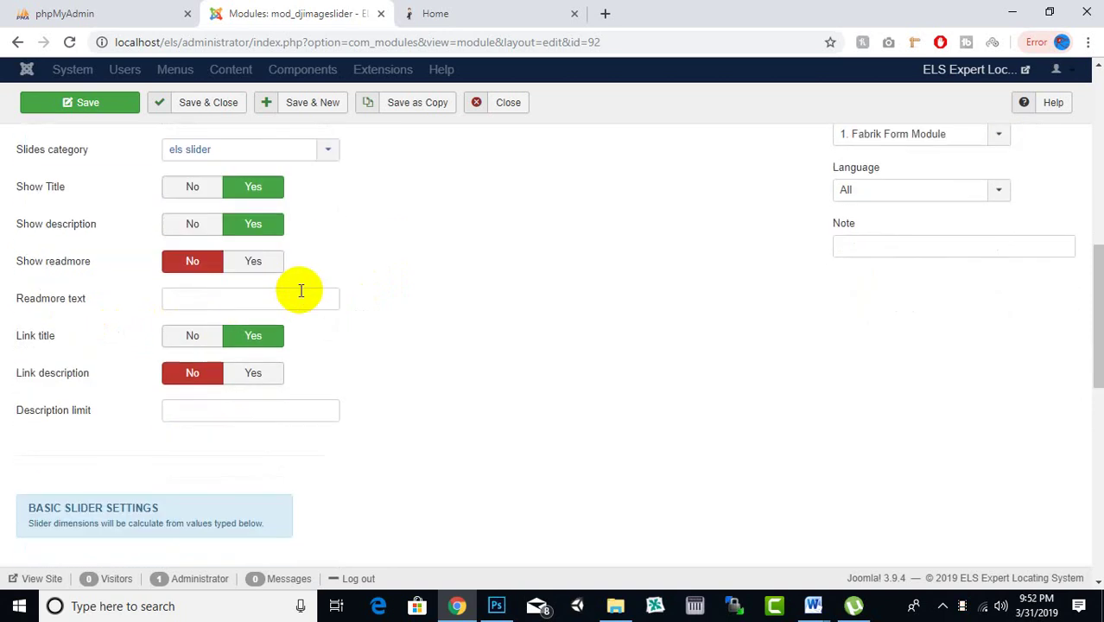
Turn off the slide description and slide title display in the module's component source settings.
left_click(221, 301)
left_click(370, 299)
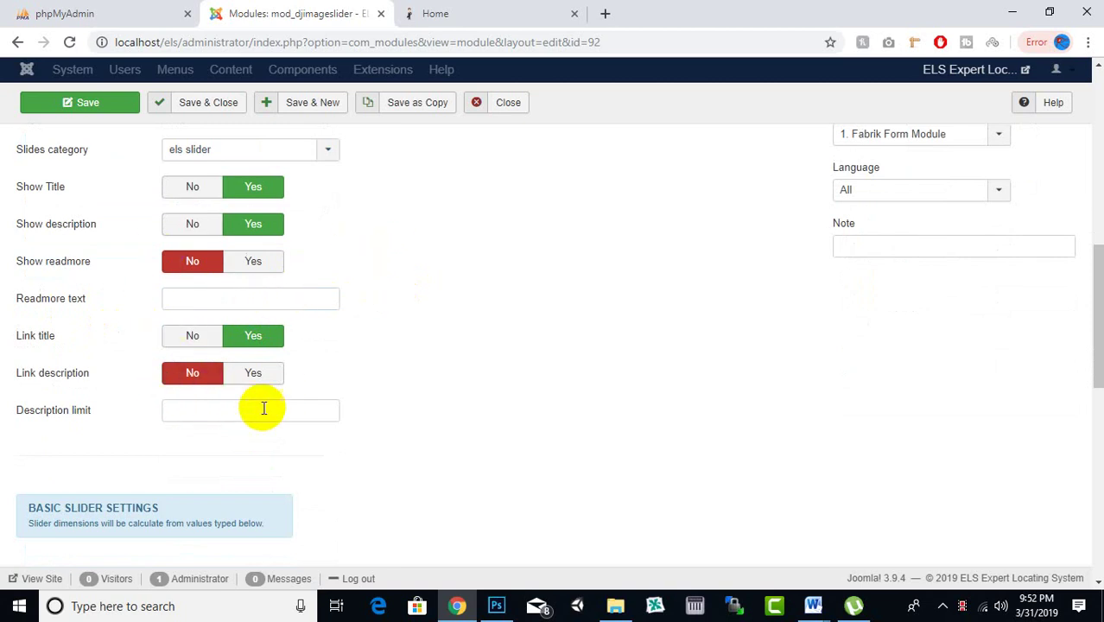
scroll(156, 278, "up", 1)
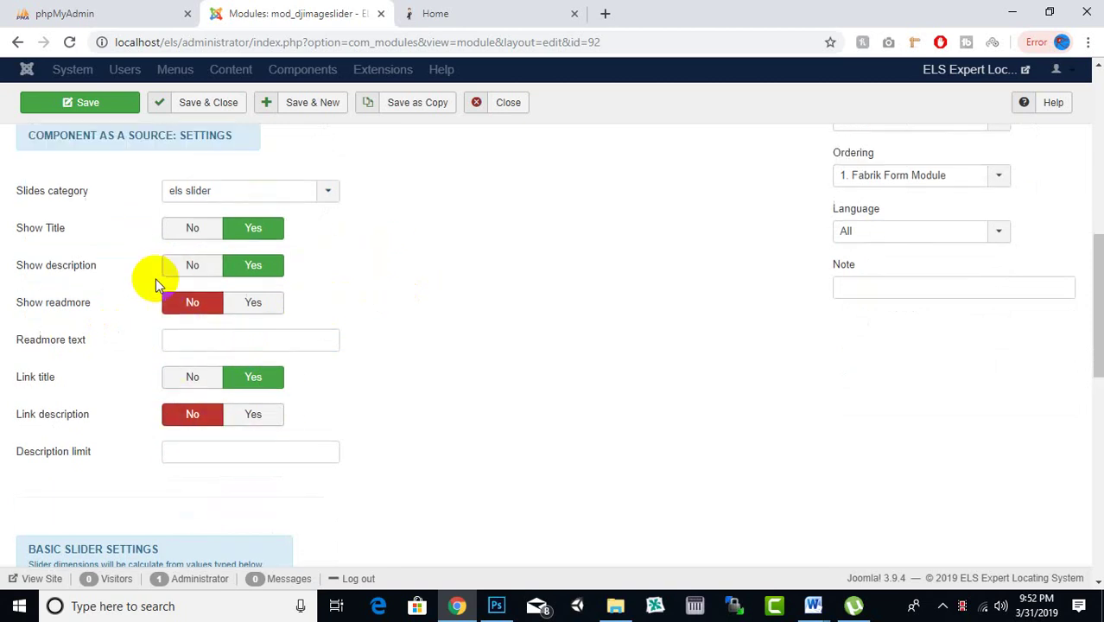
left_click(167, 309)
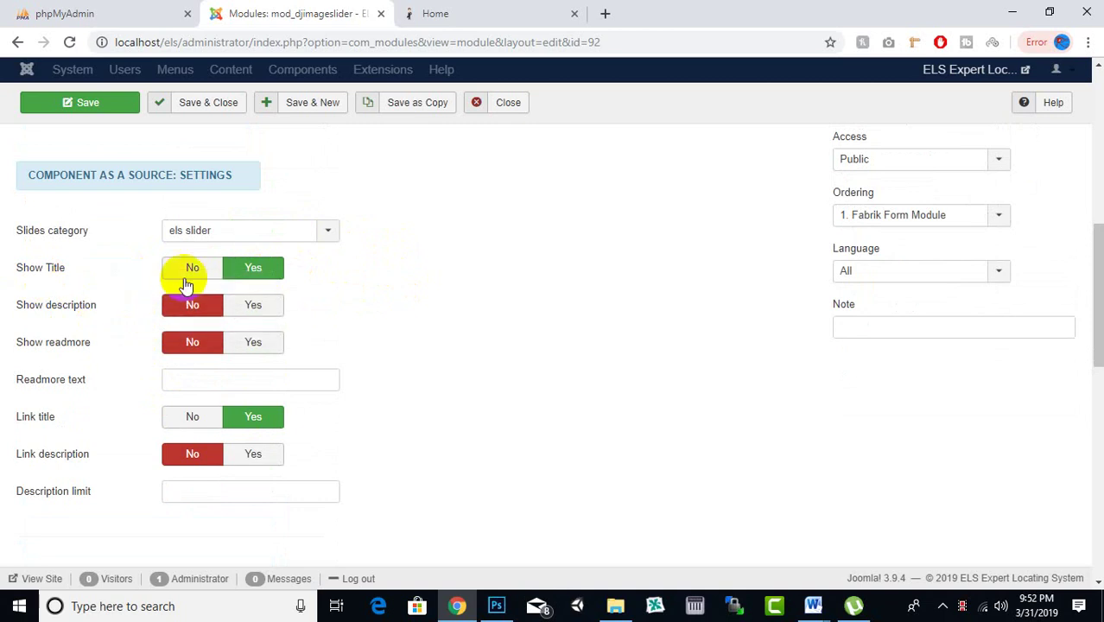
left_click(186, 274)
Enable Full Width Slider in the module's basic slider settings.
scroll(193, 367, "down", 7)
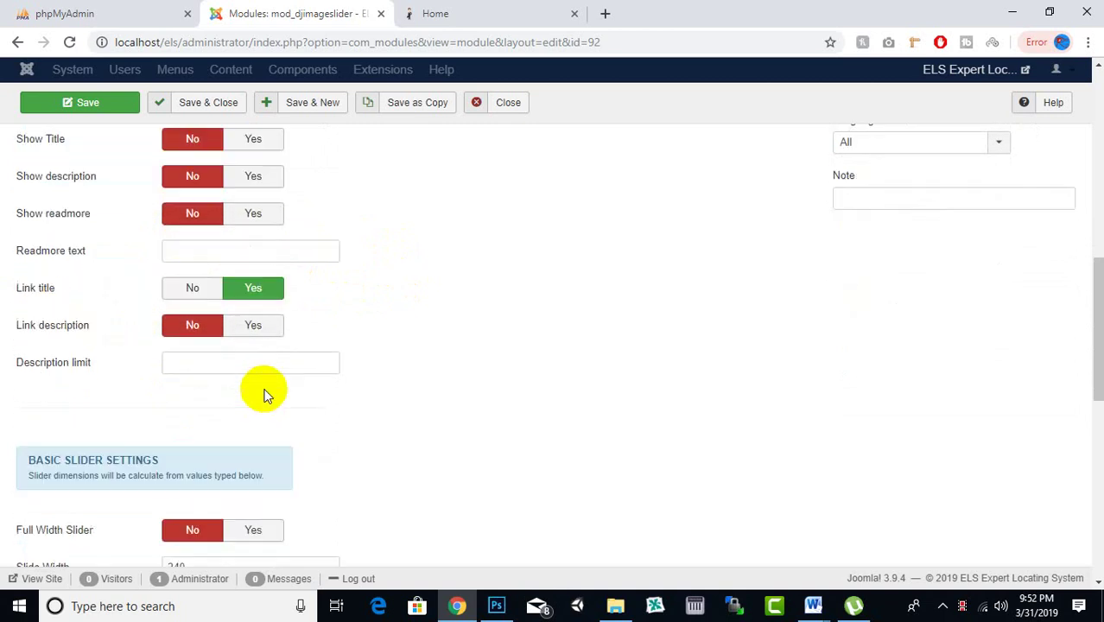
scroll(155, 348, "down", 2)
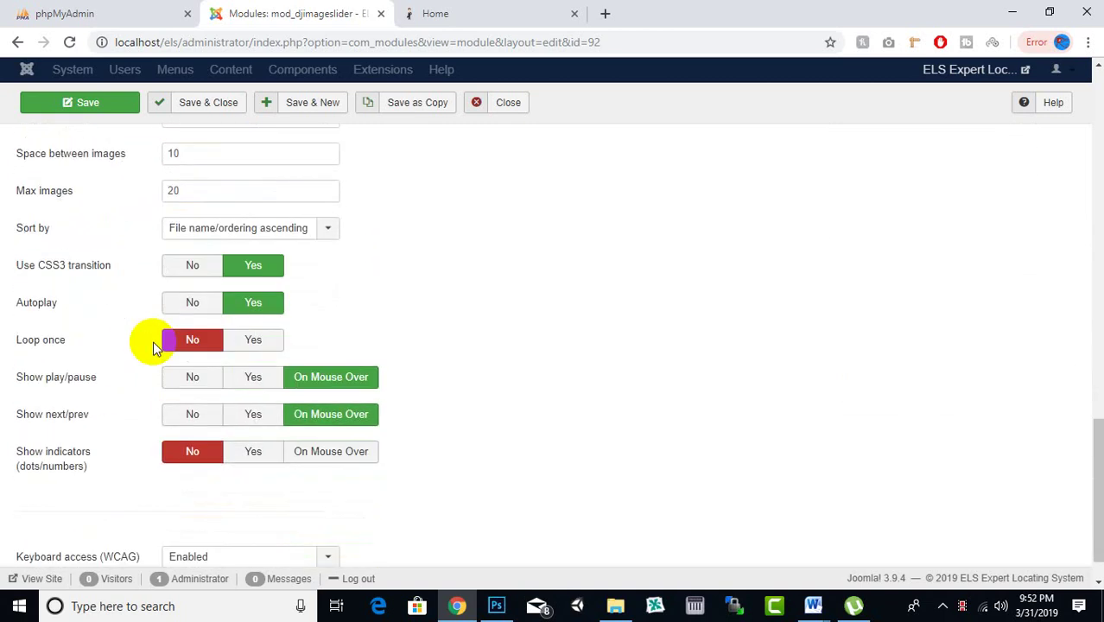
scroll(156, 348, "up", 3)
scroll(154, 349, "up", 1)
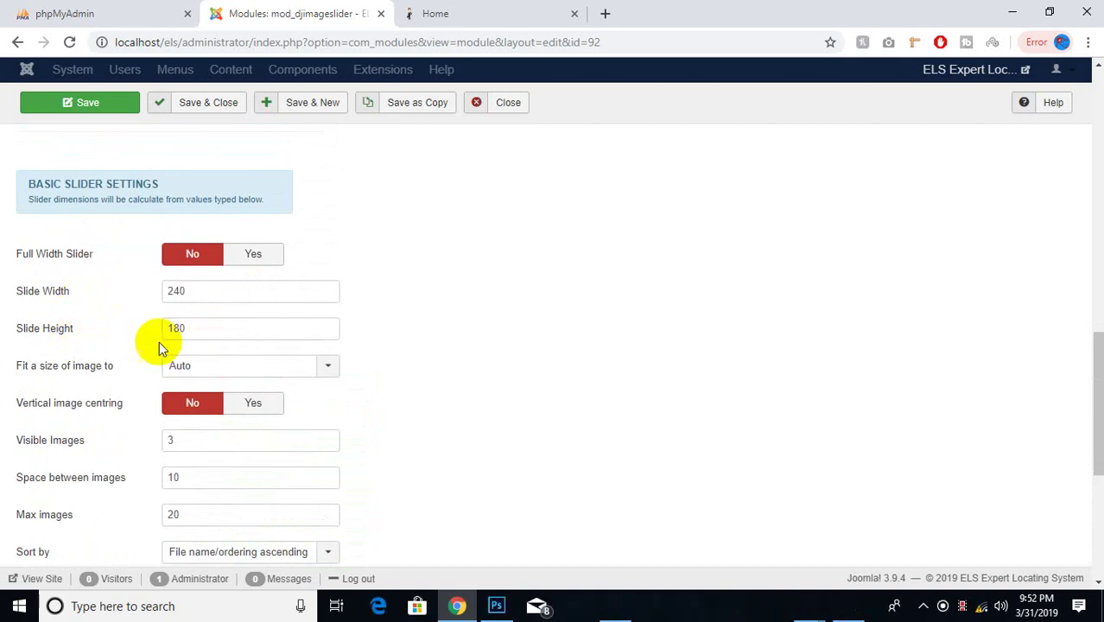
mouse_move(56, 268)
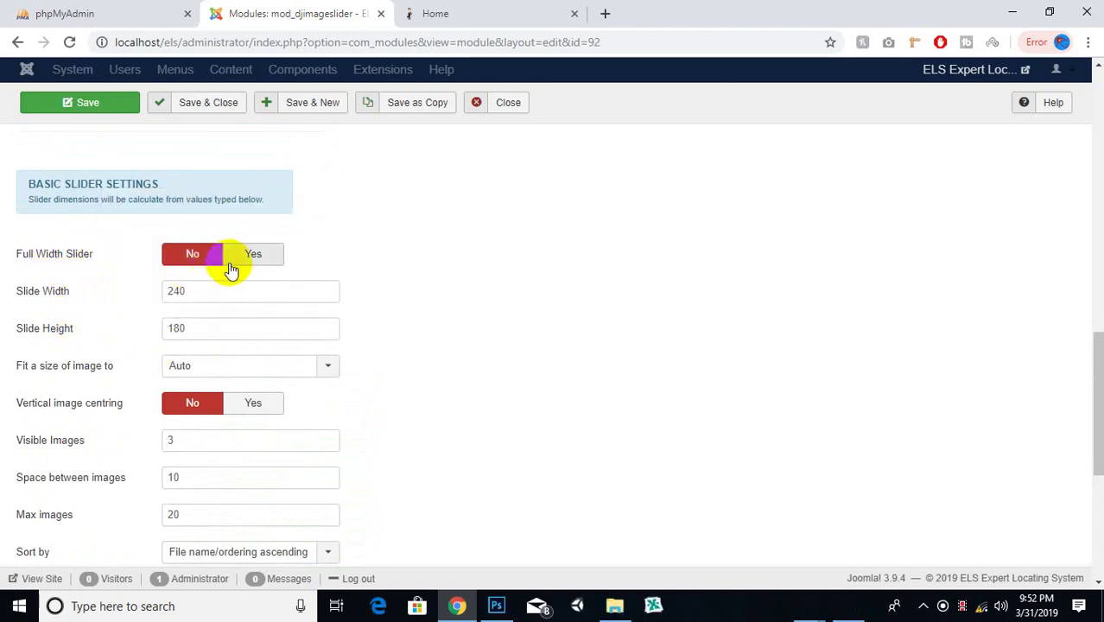
left_click(237, 257)
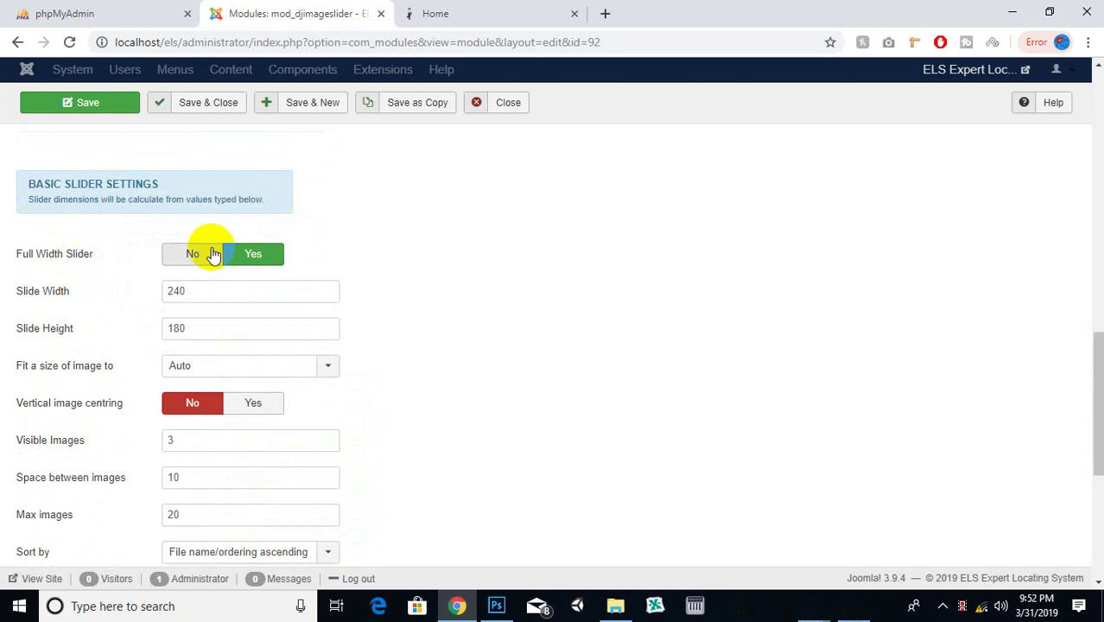
Review the remaining slider settings and set the module position to the Sj_personal template's Breadcrumb [breadcrumb].
scroll(234, 318, "down", 1)
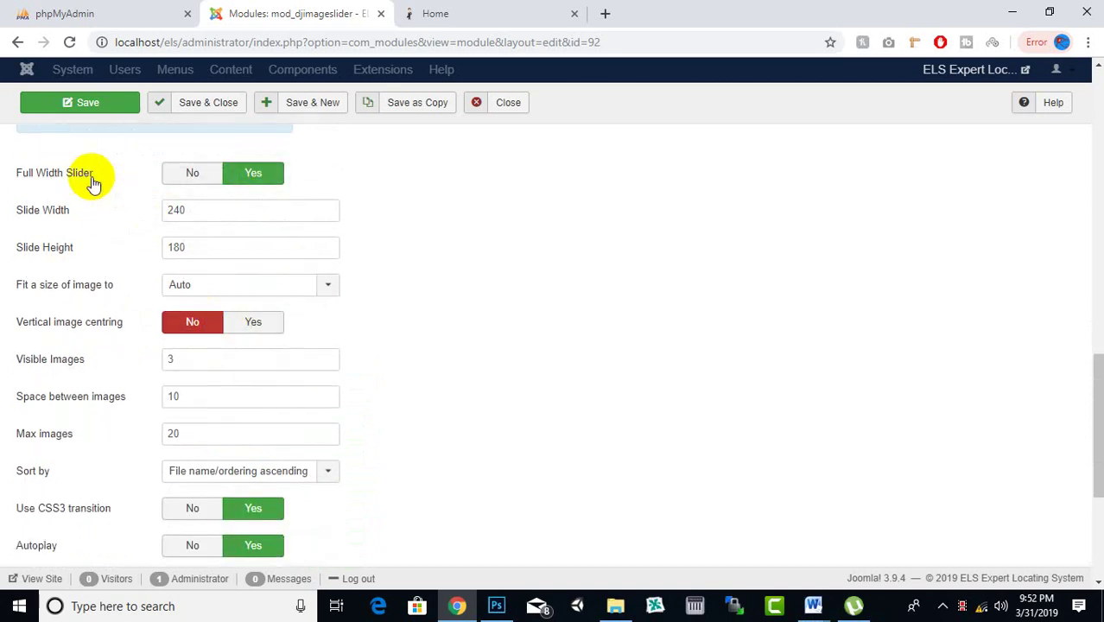
scroll(314, 240, "down", 2)
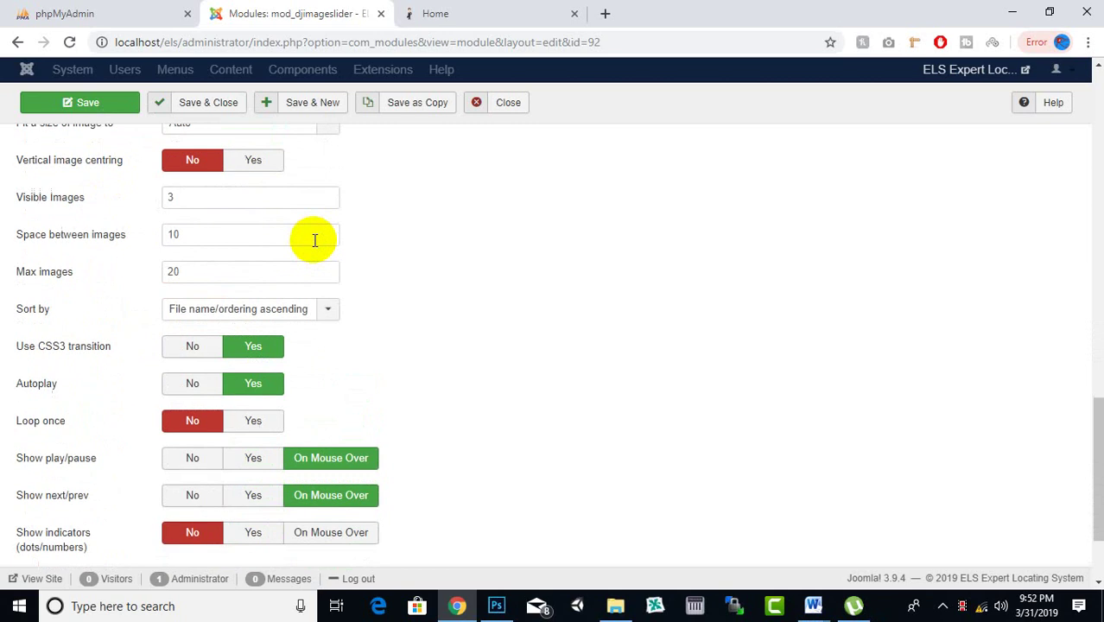
scroll(314, 240, "down", 2)
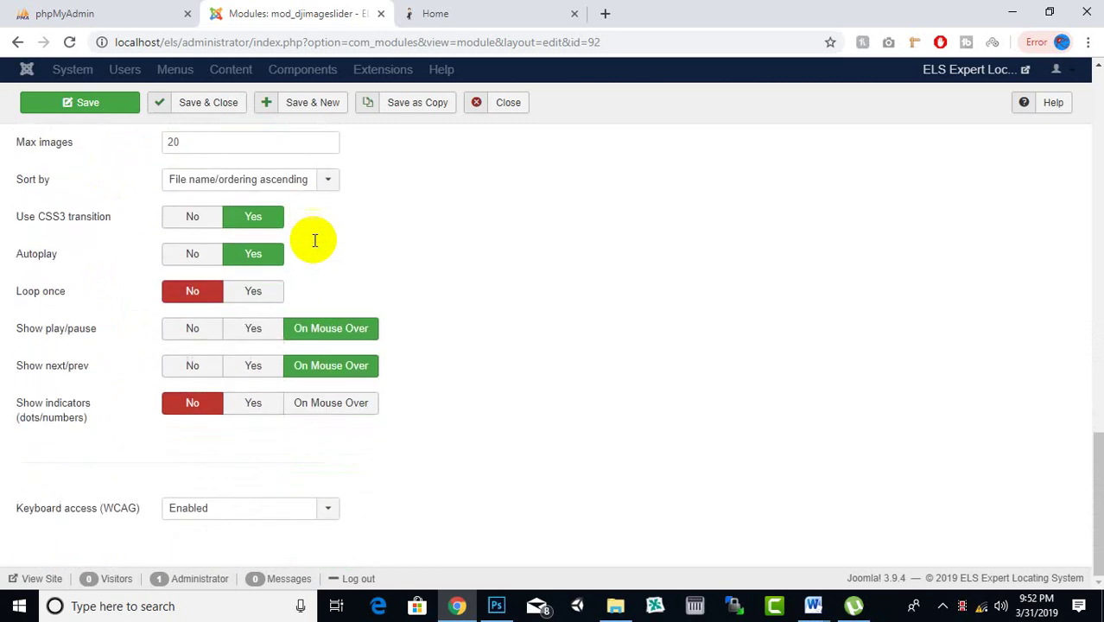
scroll(313, 244, "up", 5)
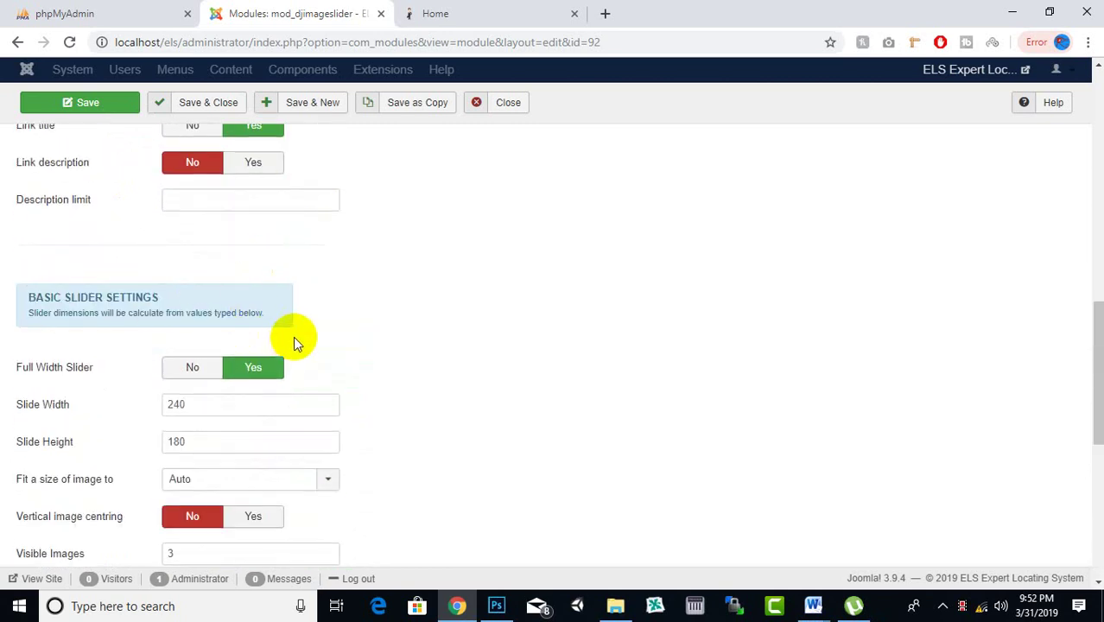
scroll(303, 333, "down", 5)
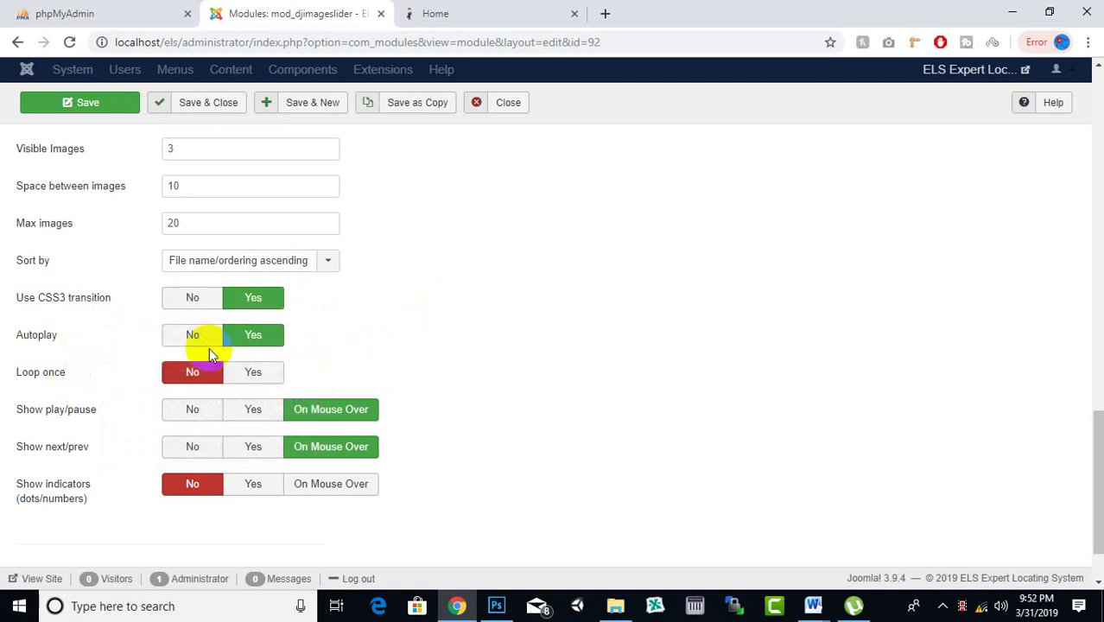
scroll(544, 227, "up", 15)
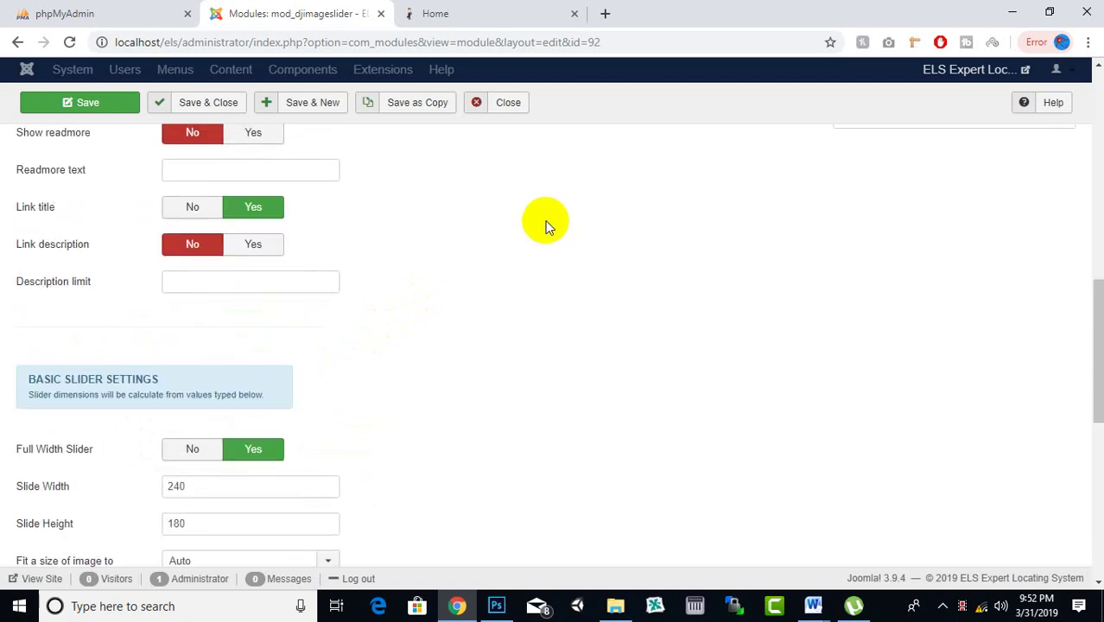
scroll(500, 212, "down", 3)
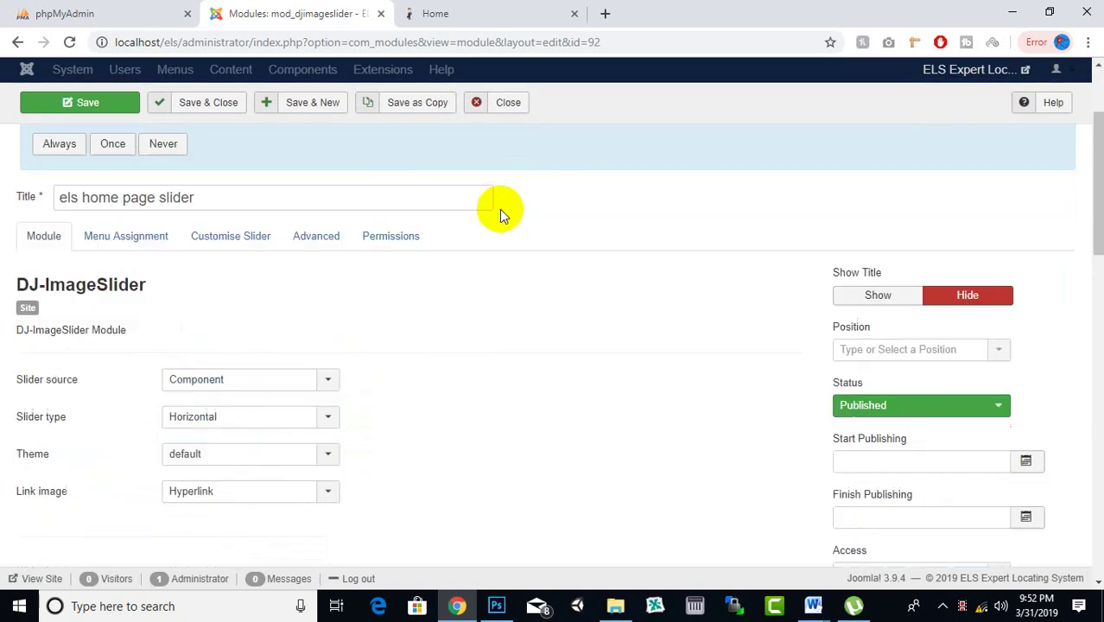
left_click(851, 260)
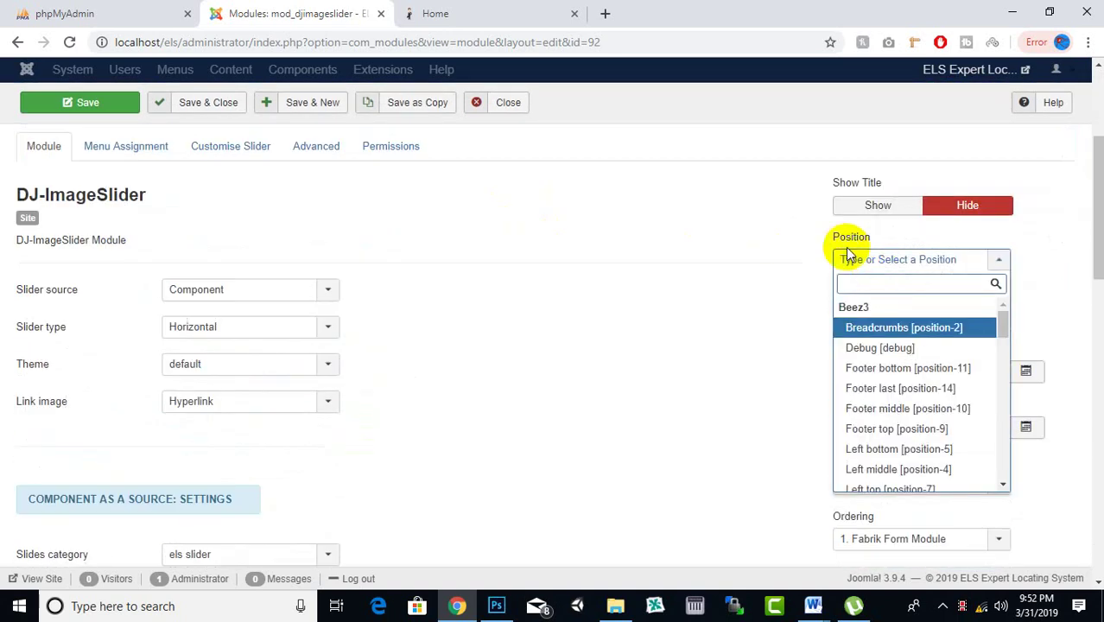
type("bre")
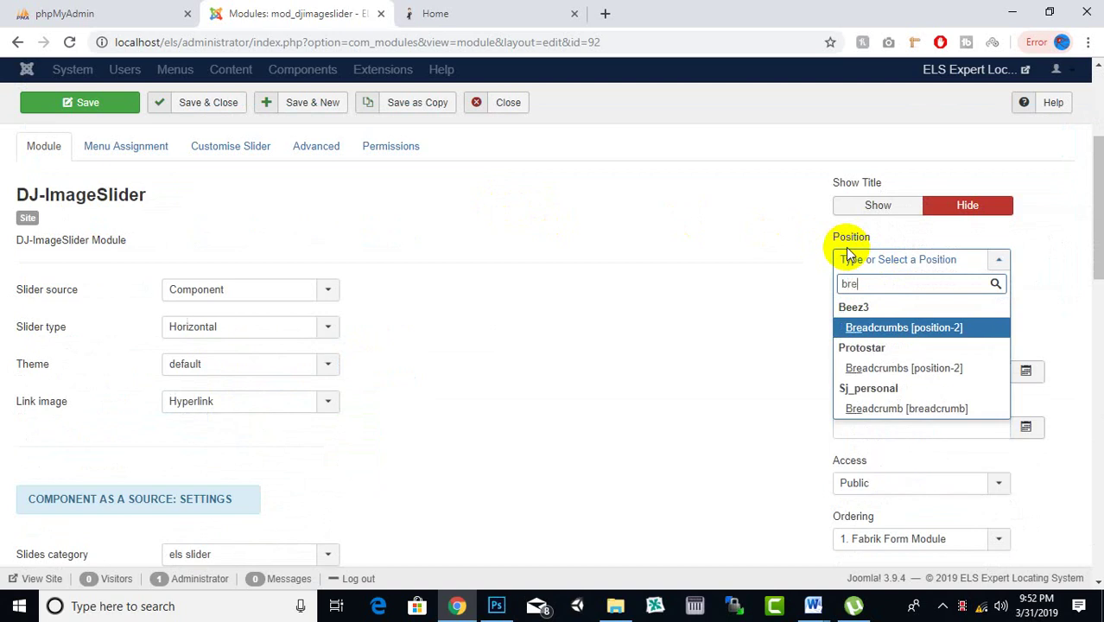
left_click(907, 404)
Assign the module only to selected pages, with Home as the chosen page, and save and close it.
scroll(556, 320, "up", 3)
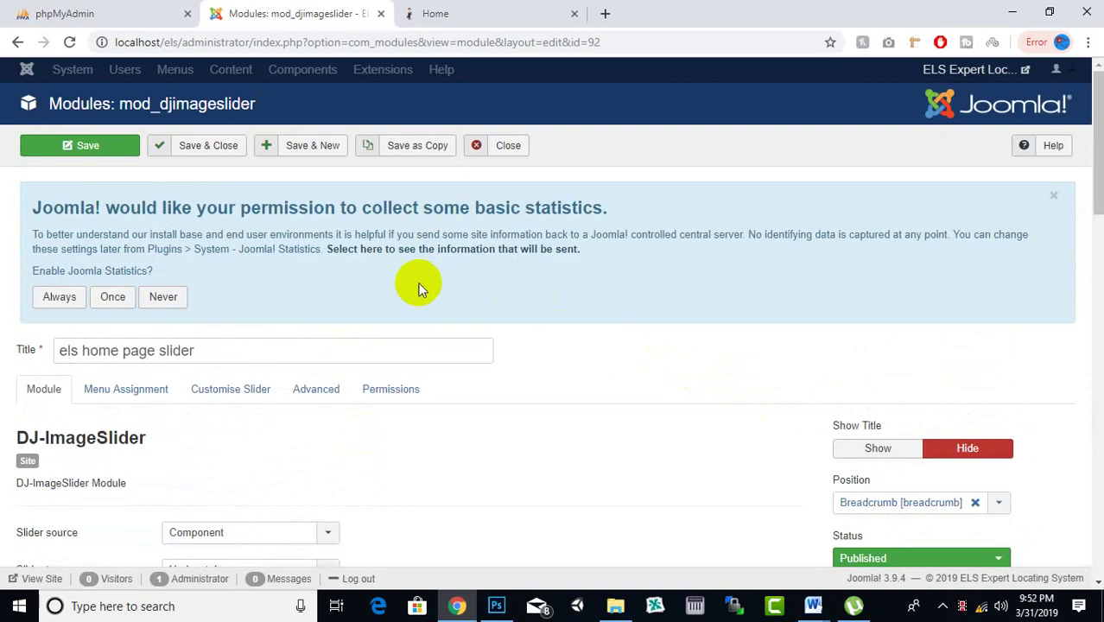
scroll(246, 299, "down", 2)
left_click(127, 226)
left_click(231, 275)
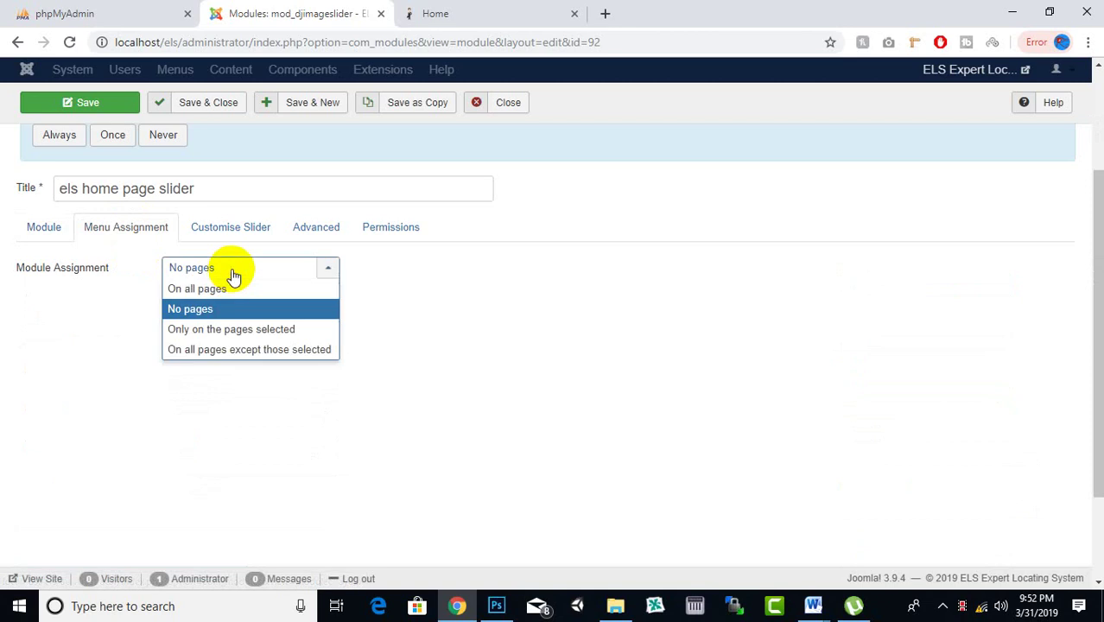
left_click(221, 329)
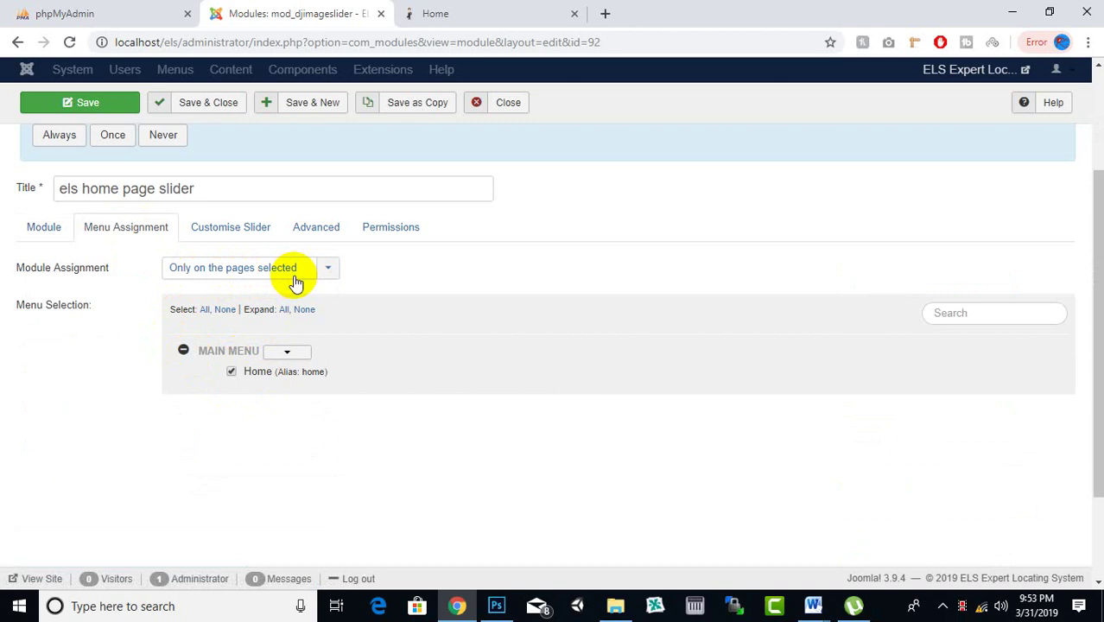
left_click(244, 235)
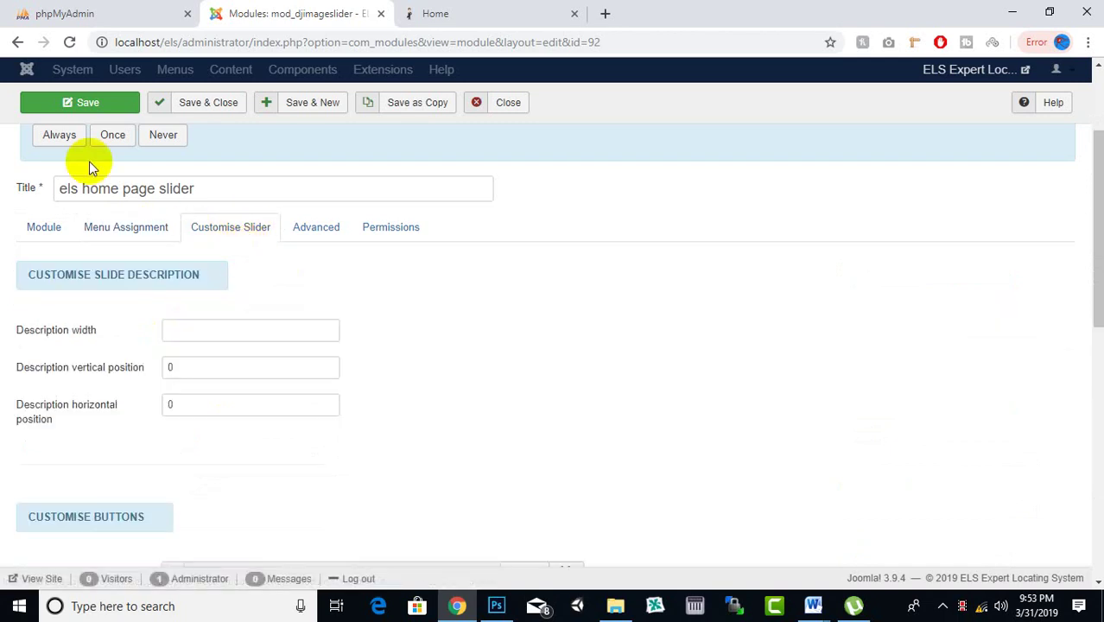
left_click(199, 105)
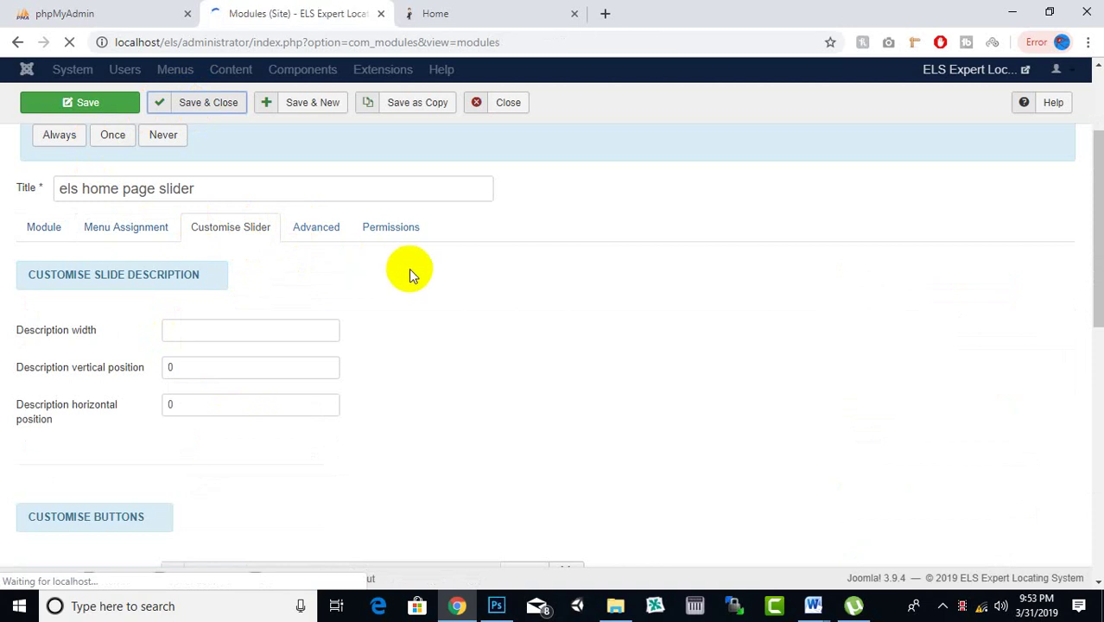
View the site's home page and check how the image slider displays and responds to its next-slide control.
left_click(981, 76)
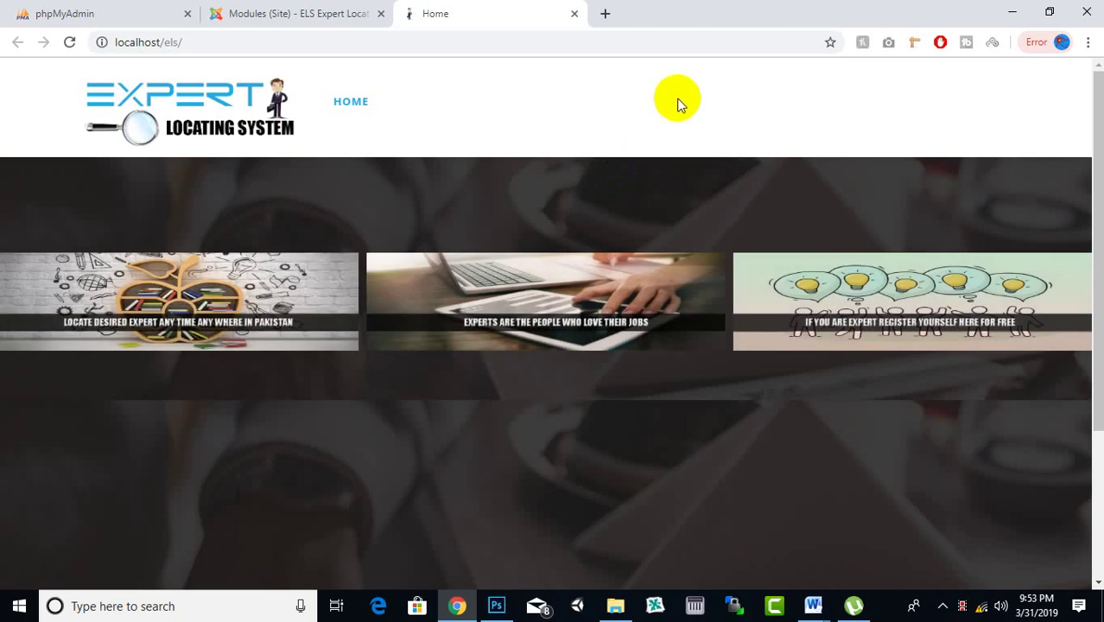
scroll(678, 104, "down", 3)
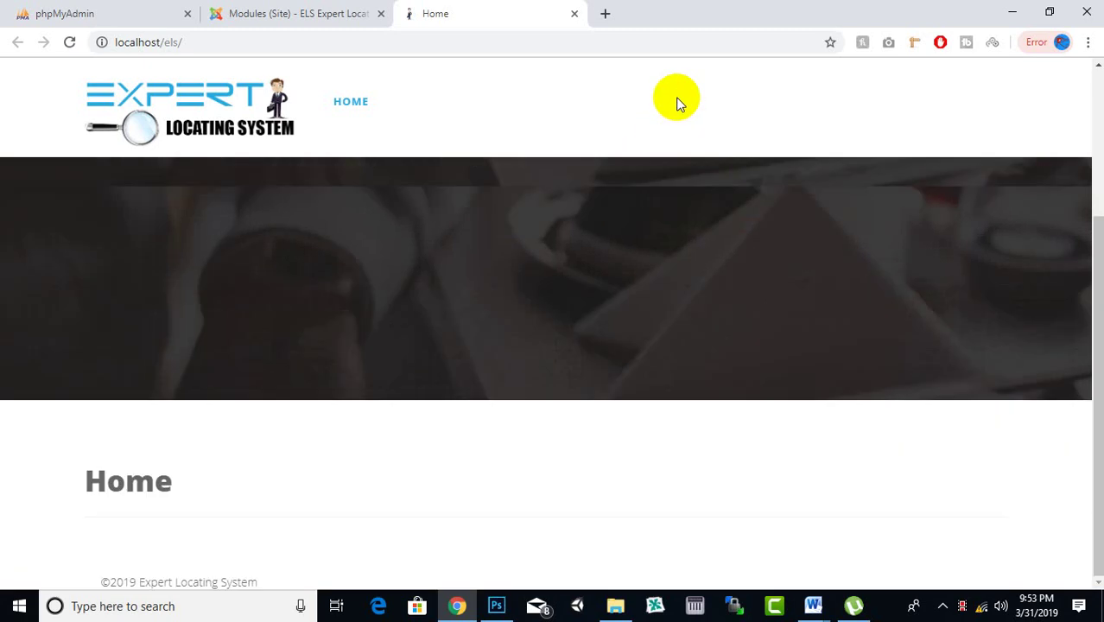
scroll(678, 104, "up", 3)
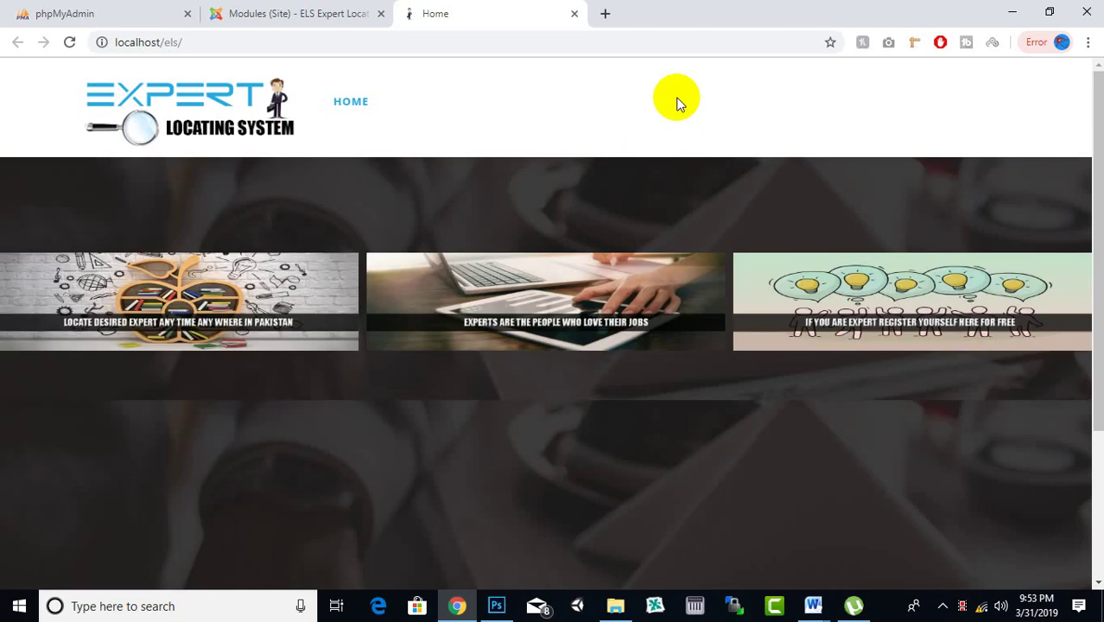
scroll(678, 103, "down", 3)
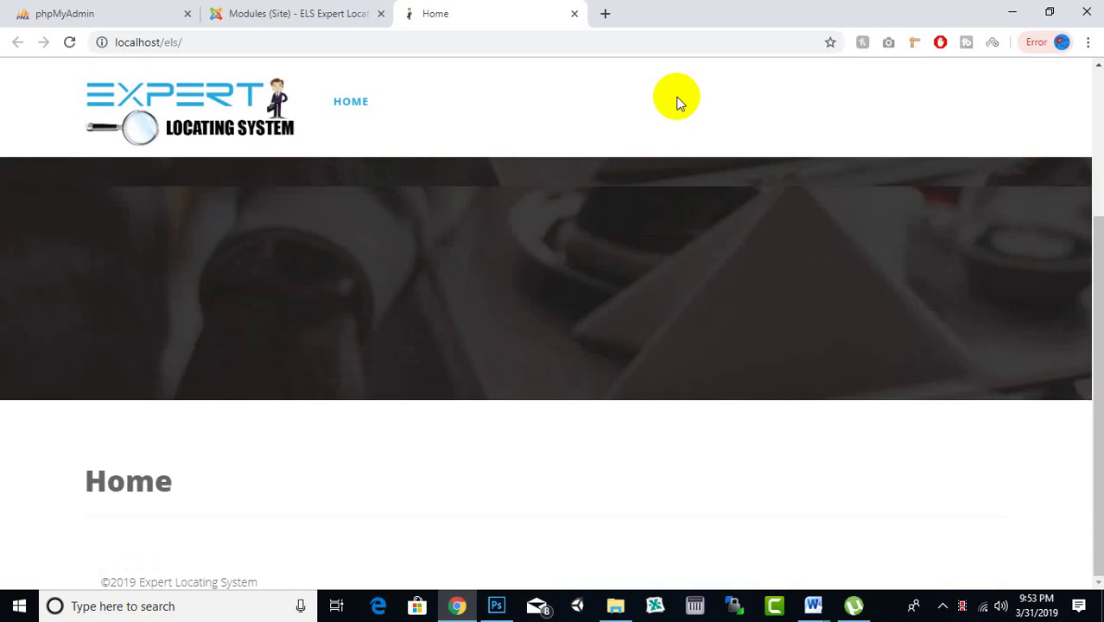
scroll(678, 104, "up", 3)
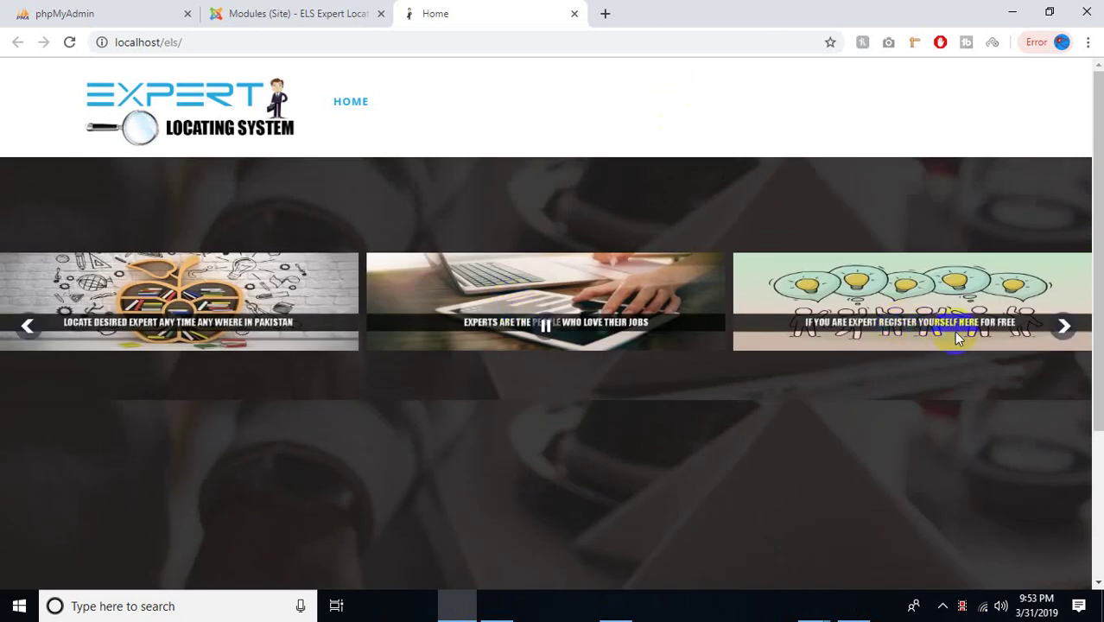
left_click(1066, 327)
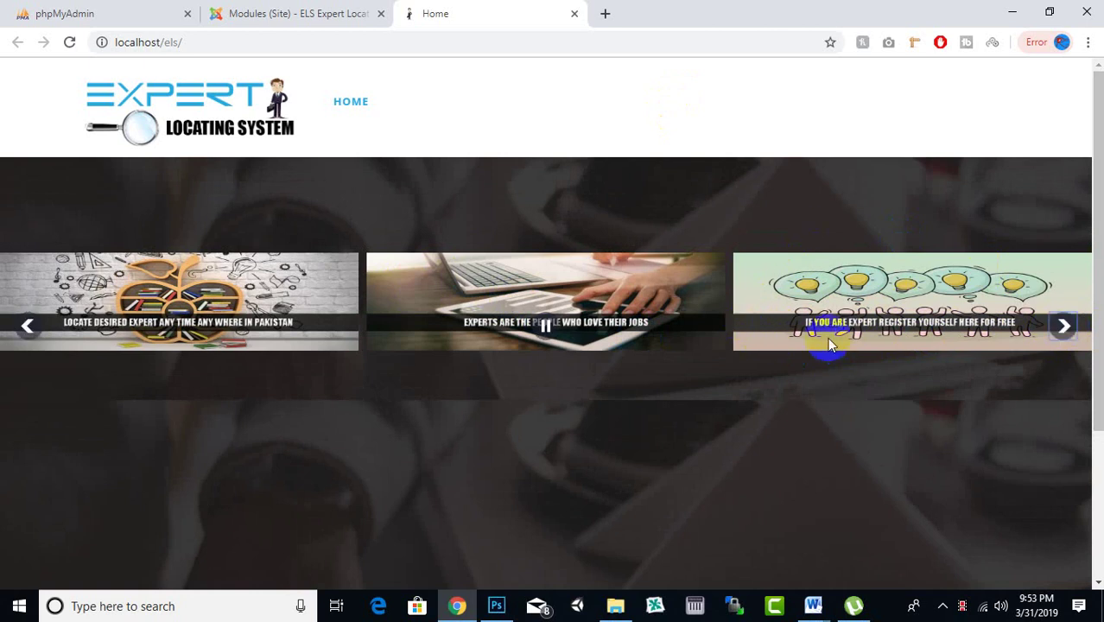
Return to the site modules list and reopen the els home page slider module for editing.
left_click(302, 13)
scroll(239, 391, "down", 2)
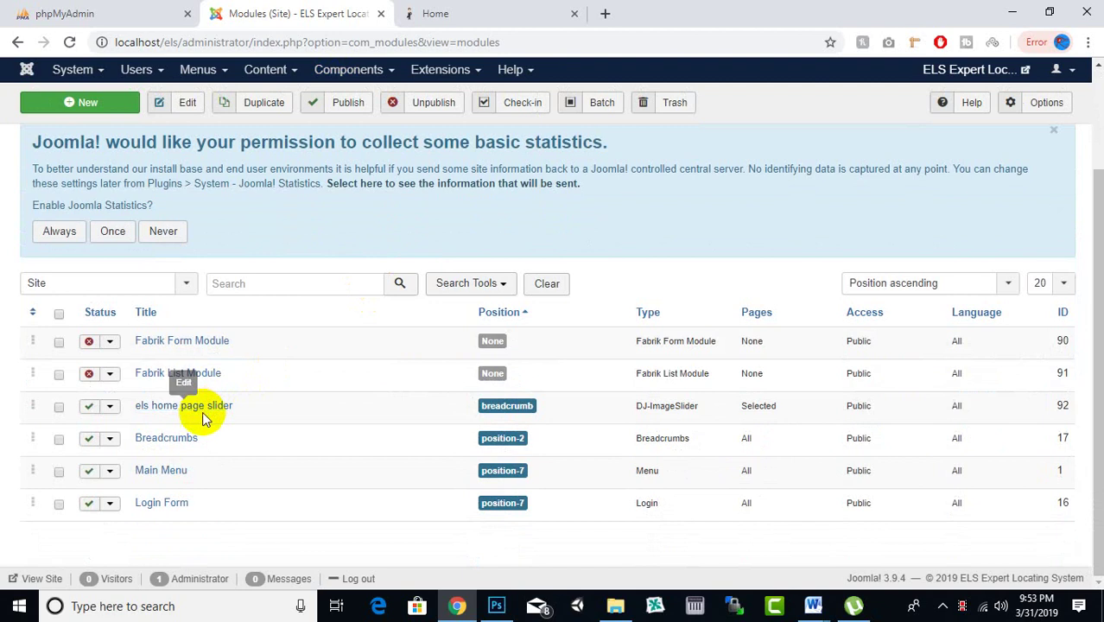
left_click(205, 407)
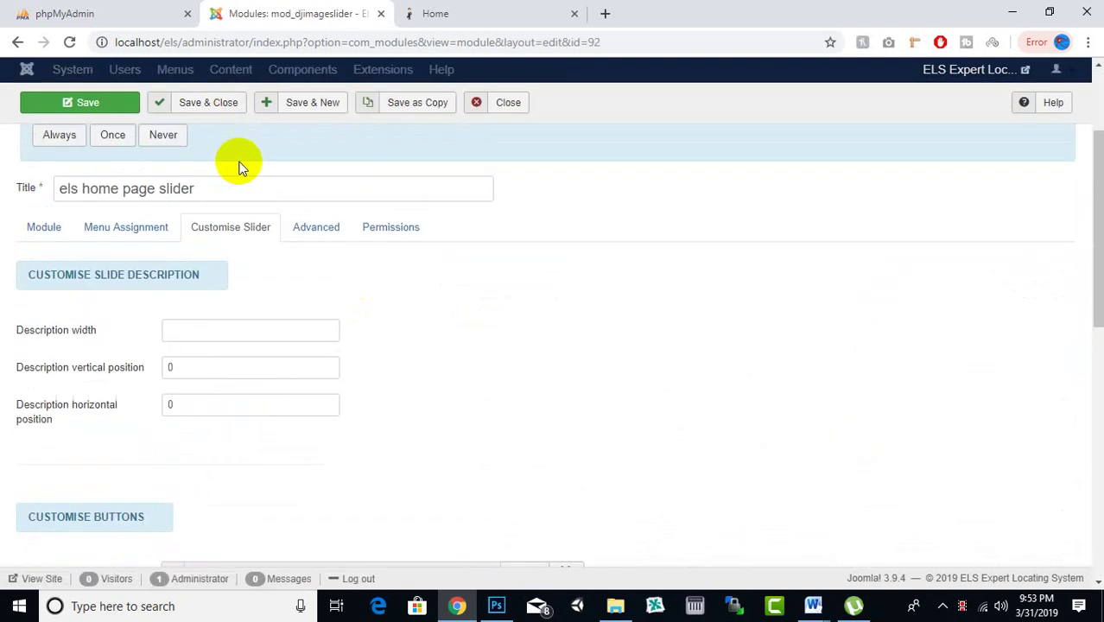
In the module's basic slider settings, set the slide width to 1280 and the slide height to 350, and save the module.
scroll(241, 167, "down", 8)
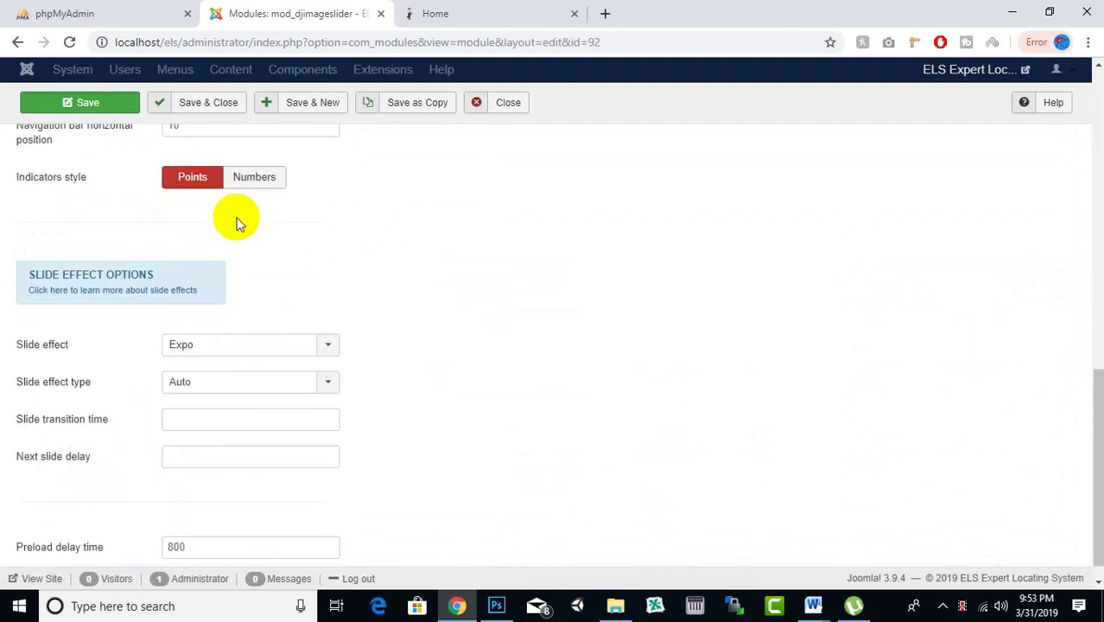
scroll(240, 223, "down", 1)
scroll(239, 222, "up", 10)
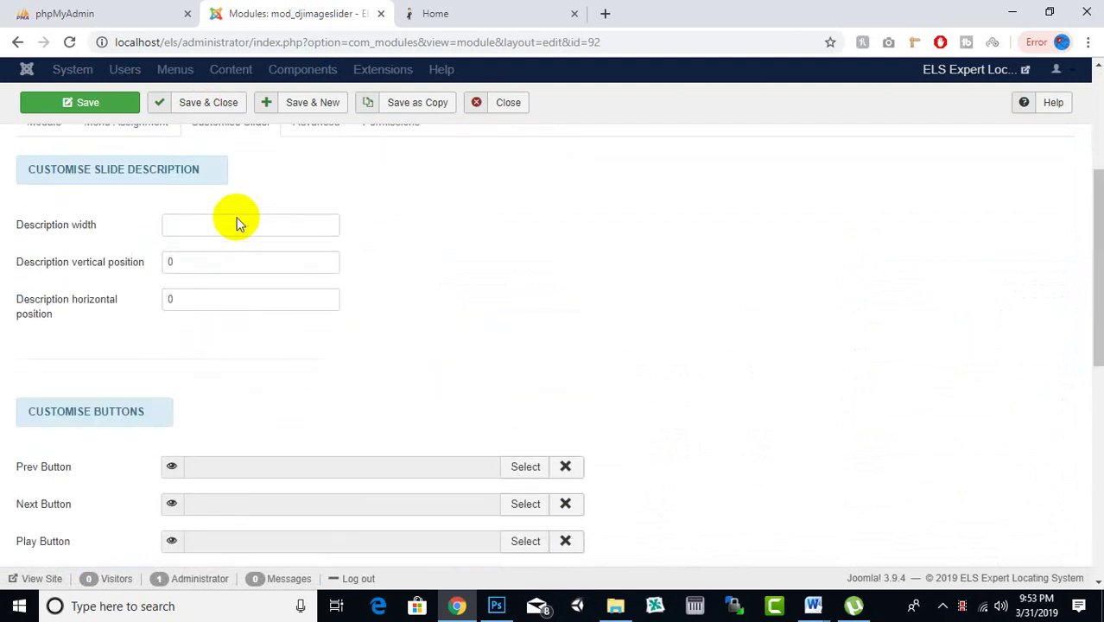
left_click(126, 389)
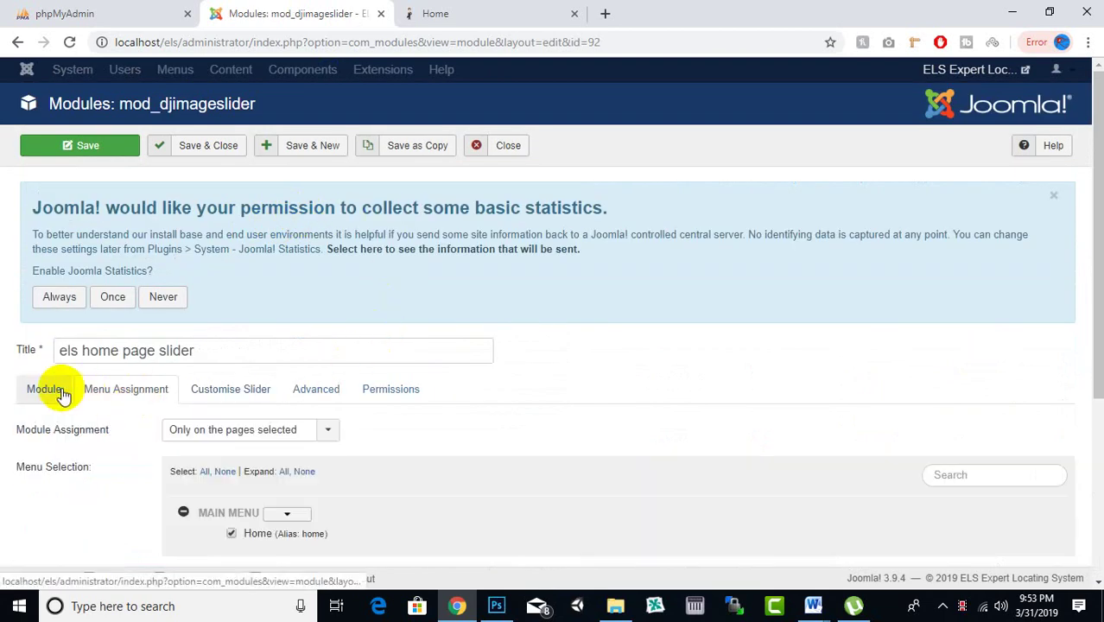
left_click(43, 390)
scroll(391, 311, "down", 5)
scroll(406, 275, "down", 8)
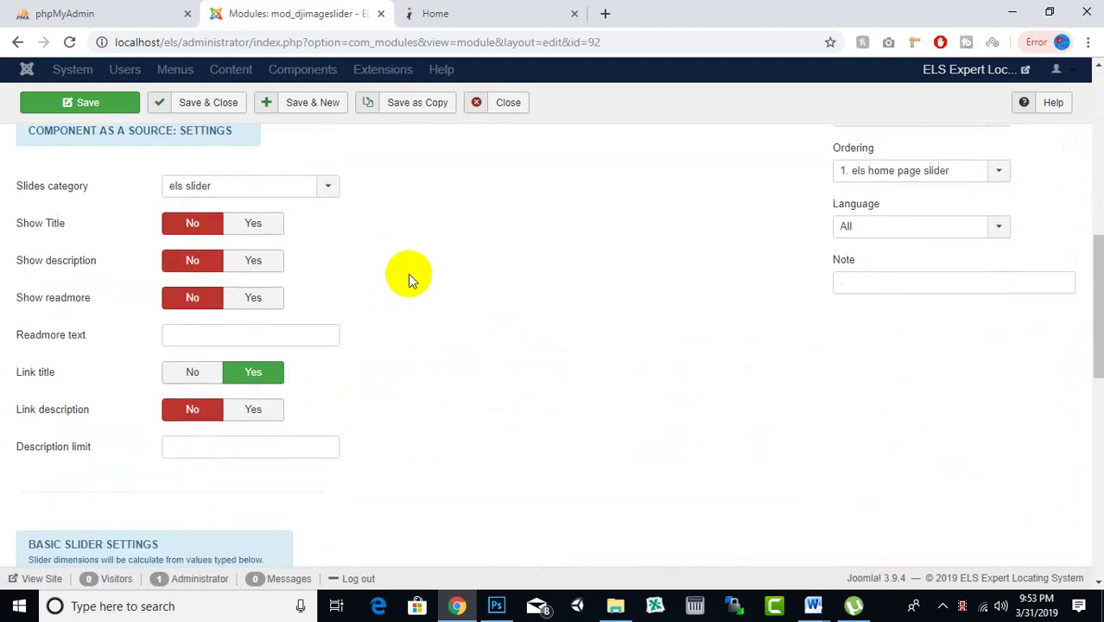
double_click(191, 212)
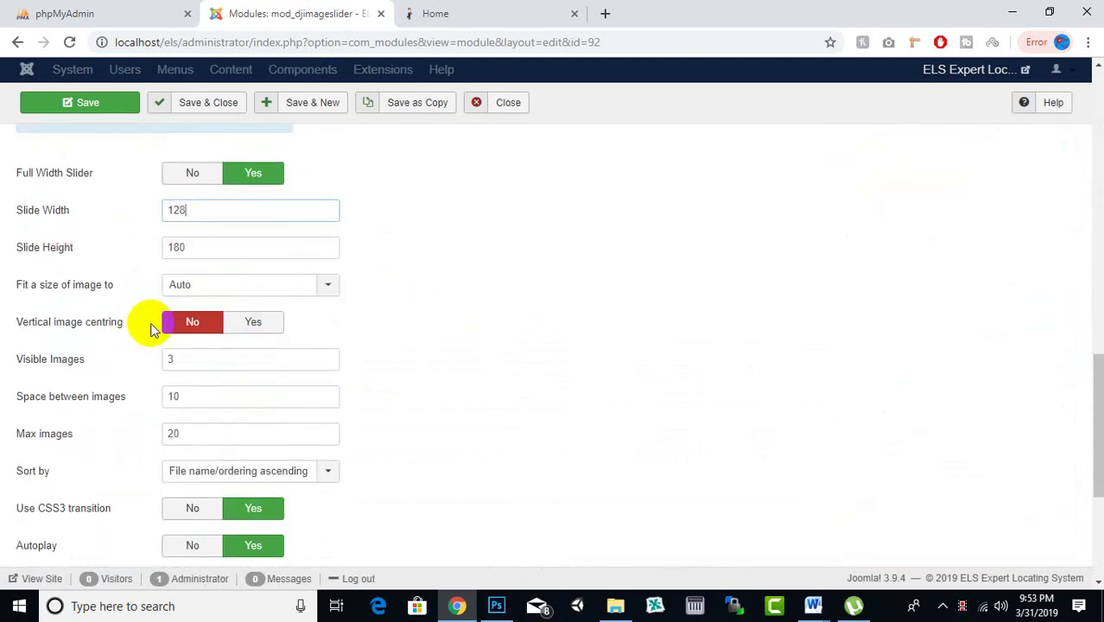
double_click(208, 243)
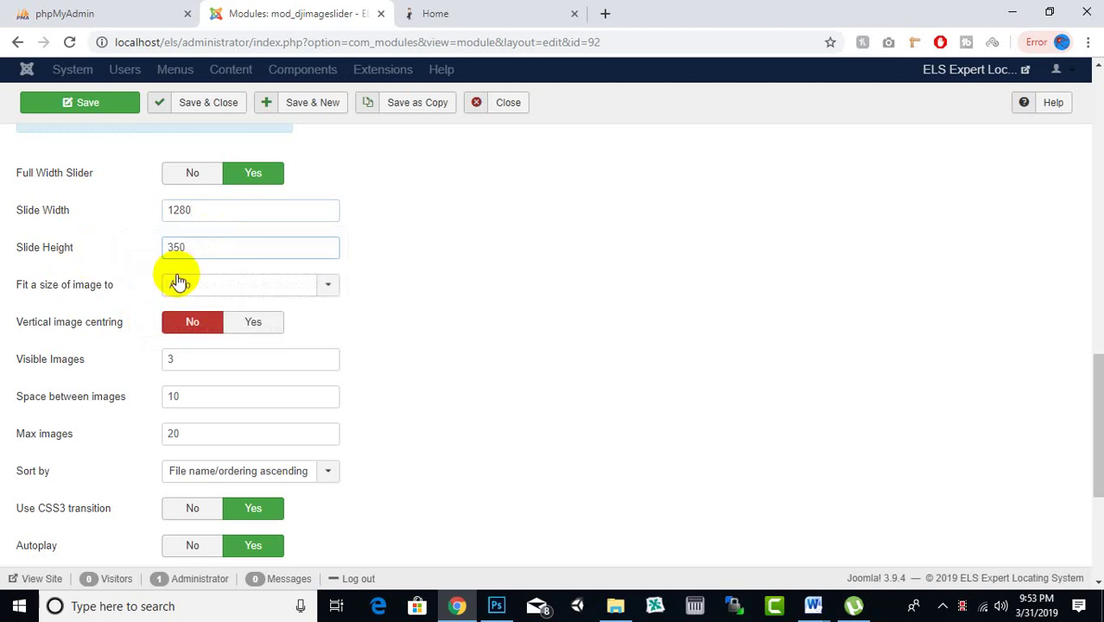
left_click(54, 107)
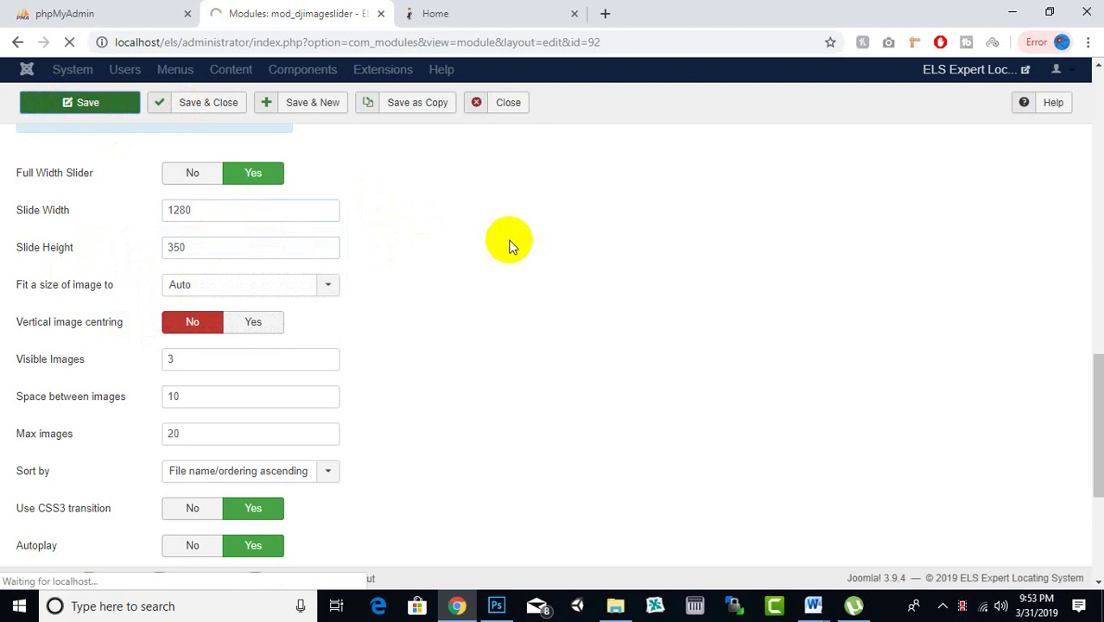
Reload the site's home page and check the resized slider, advancing it to the next slide.
left_click(441, 13)
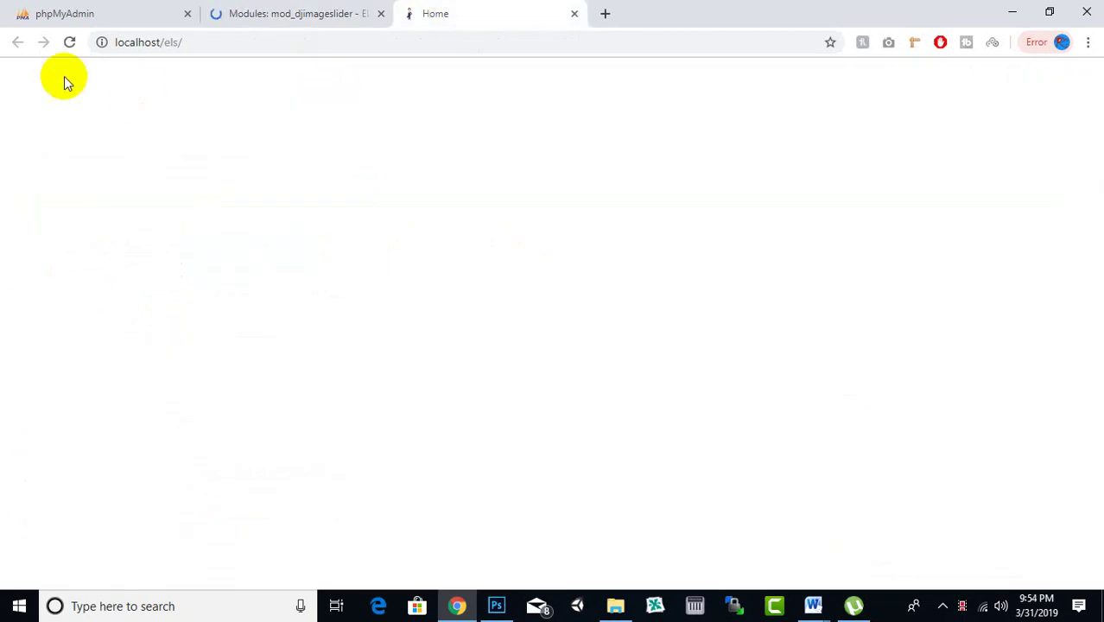
left_click(69, 42)
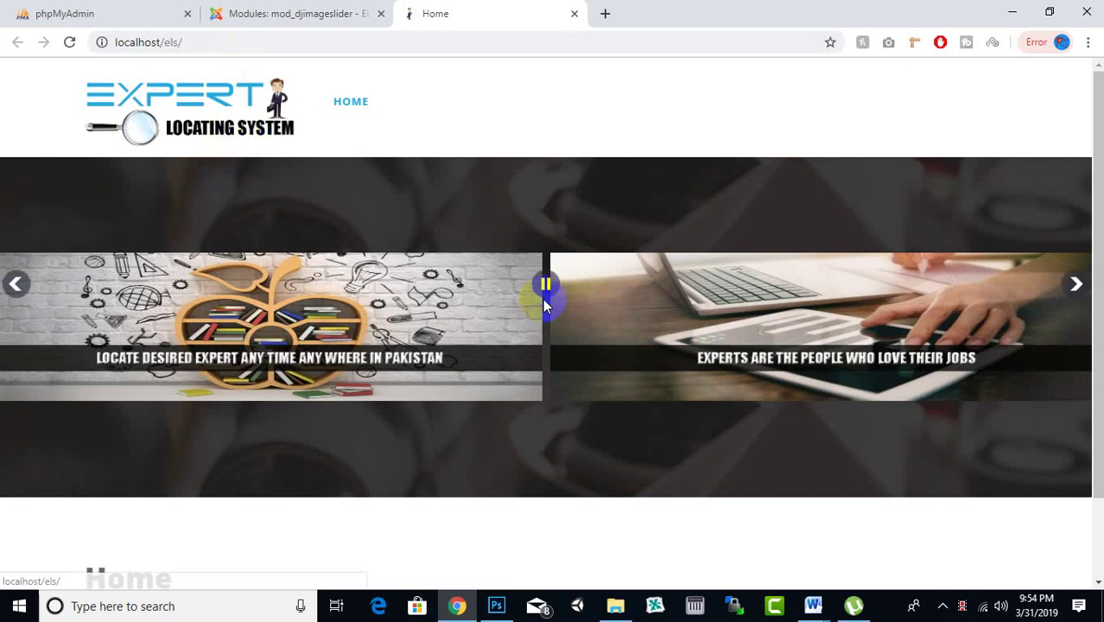
left_click(1075, 288)
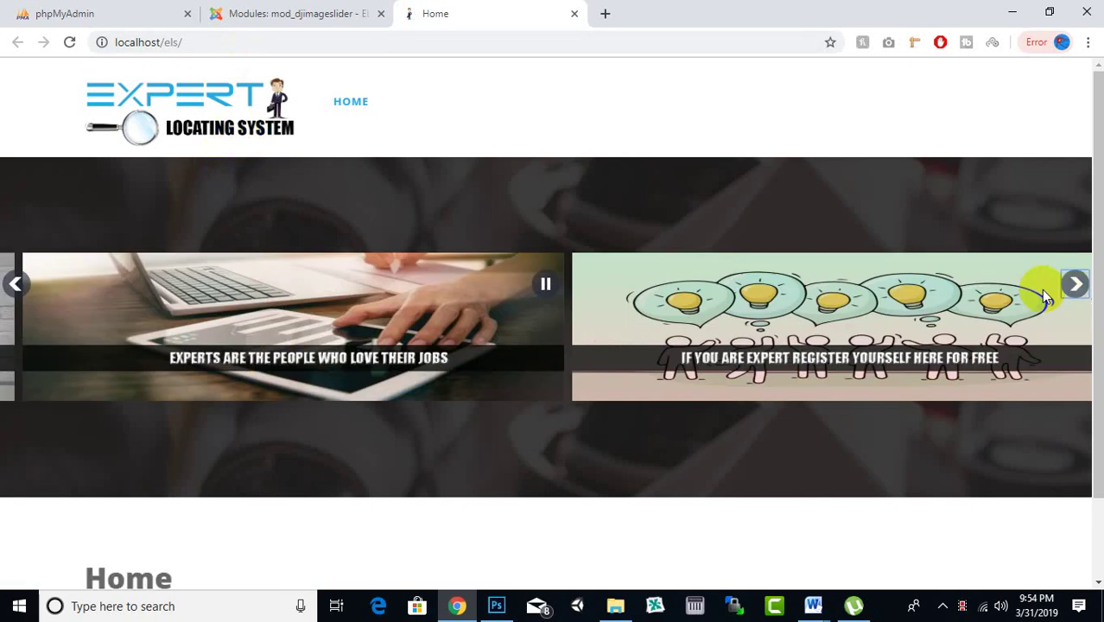
Return to the slider module's settings, set the number of visible images to 1, and save the module.
left_click(223, 13)
scroll(298, 313, "down", 5)
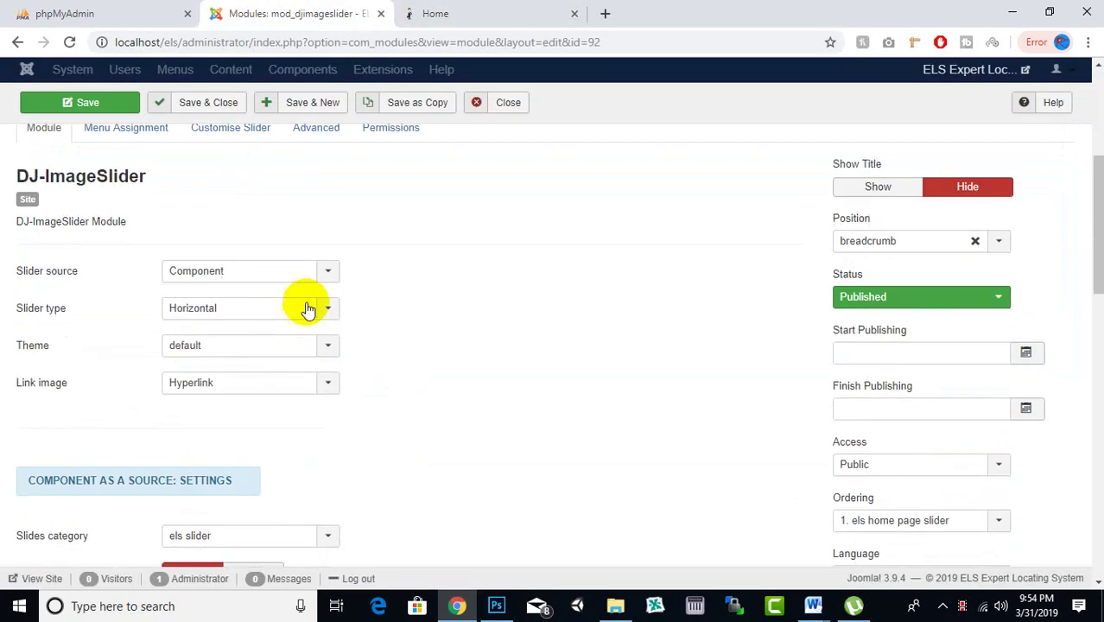
scroll(335, 291, "down", 3)
scroll(340, 290, "down", 6)
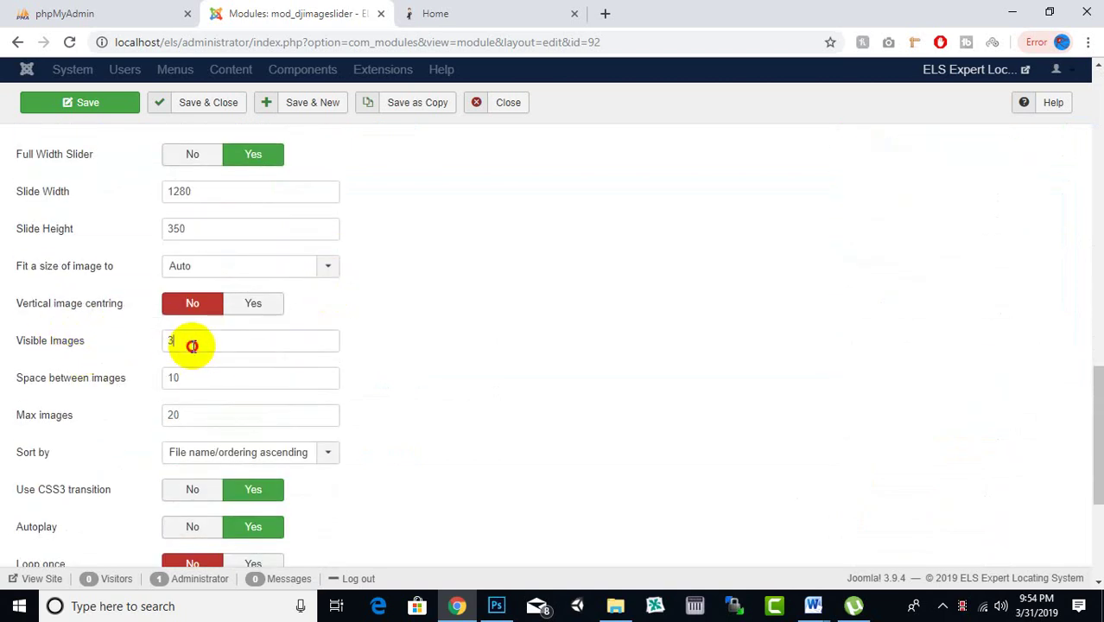
type("1")
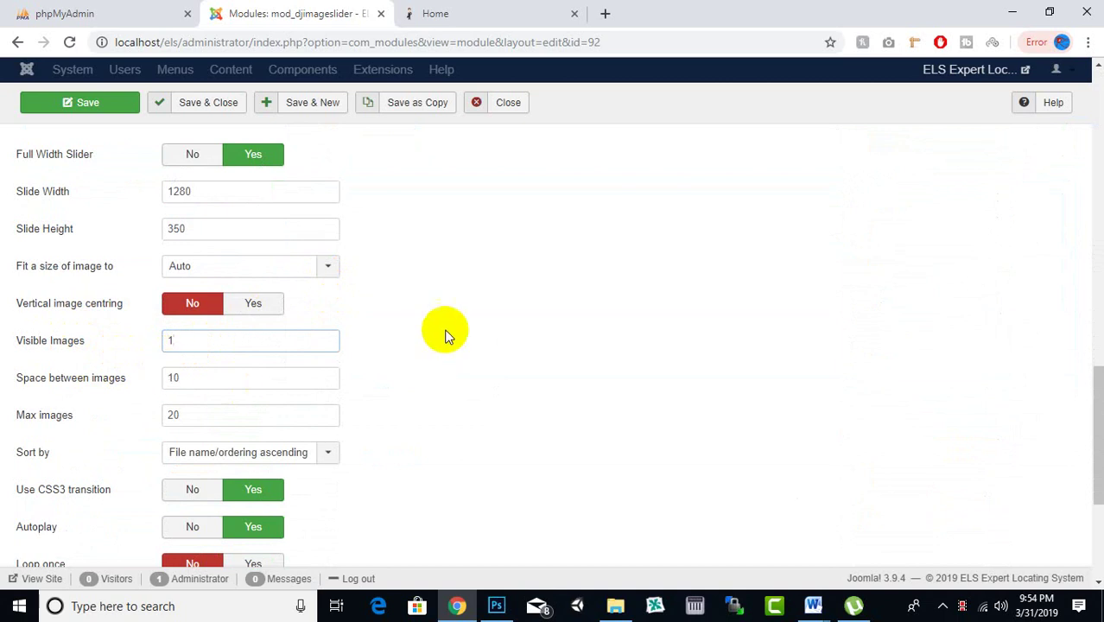
left_click(132, 95)
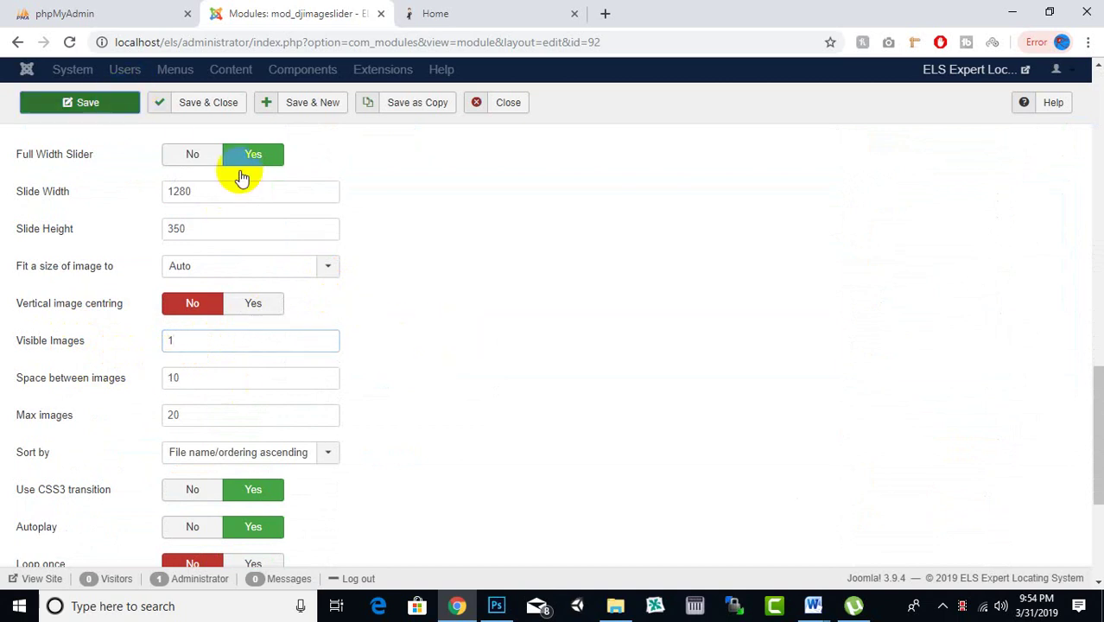
scroll(459, 272, "down", 3)
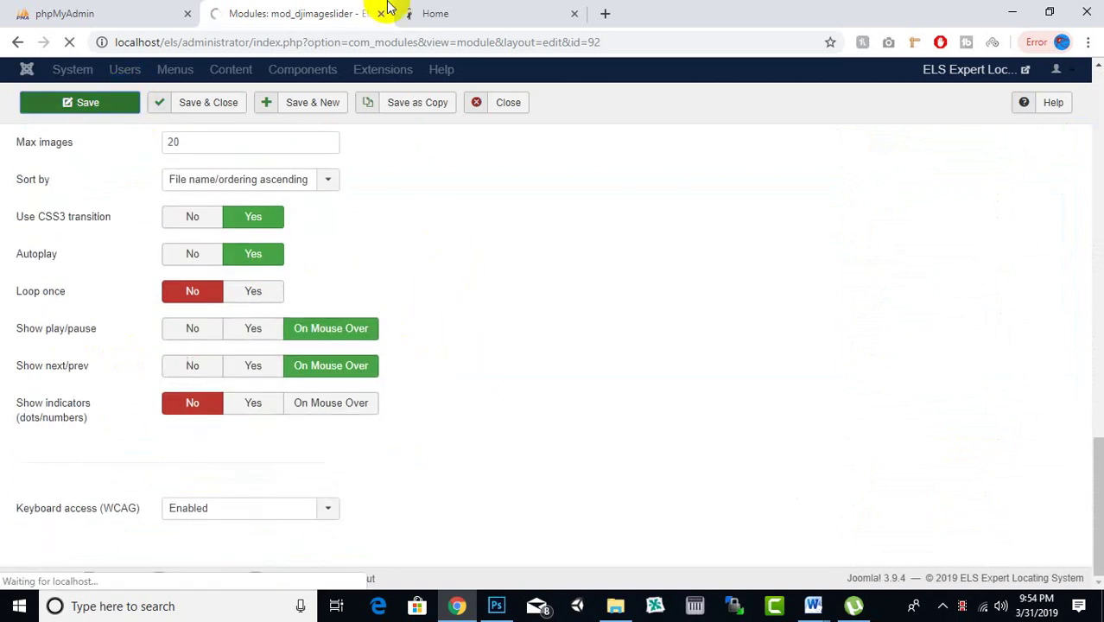
View the site's home page and examine how the single-image slider and the dark background around it display.
left_click(415, 13)
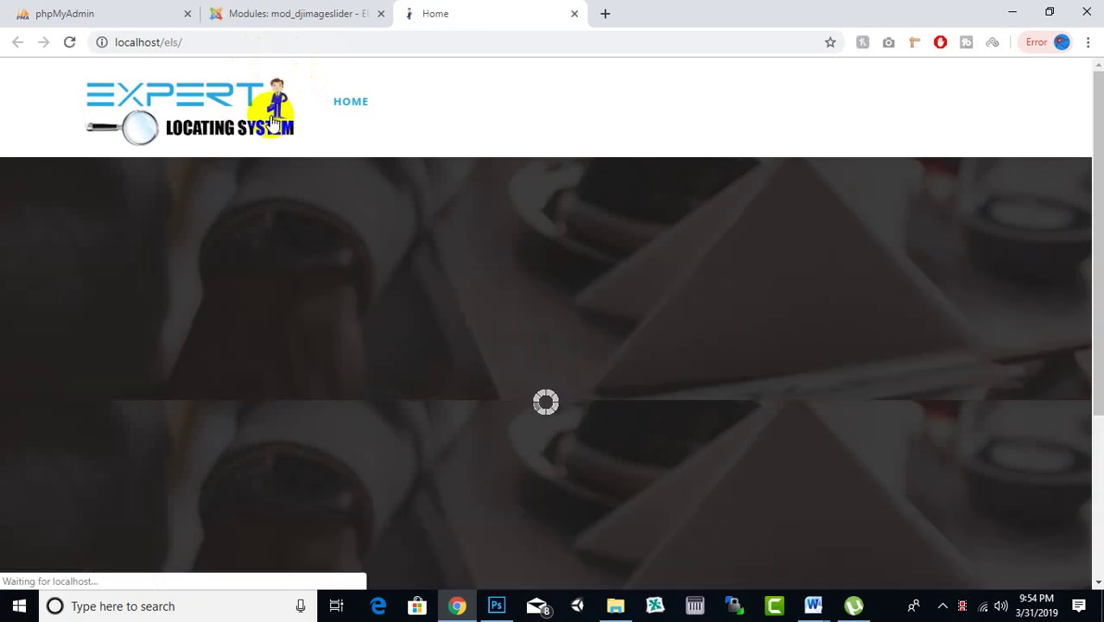
scroll(285, 122, "down", 2)
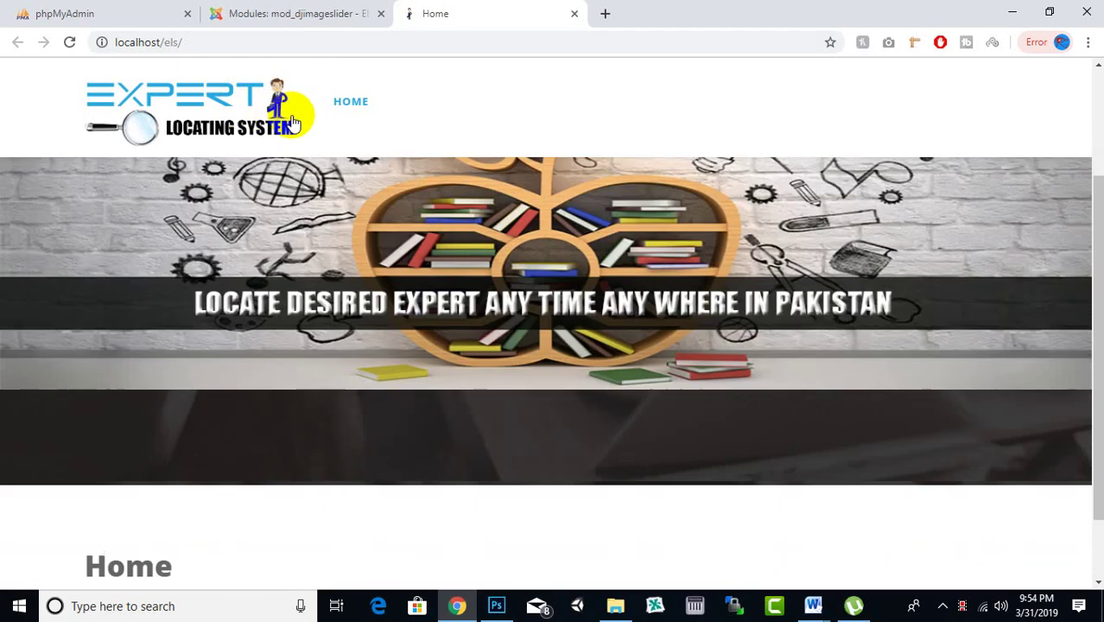
scroll(303, 114, "up", 2)
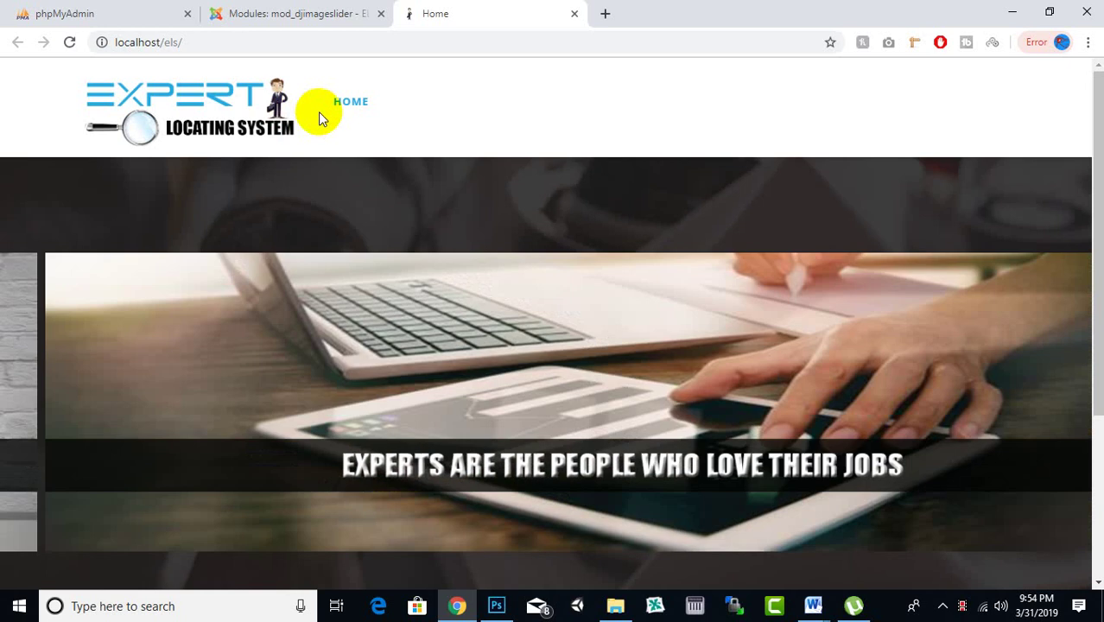
scroll(318, 114, "down", 2)
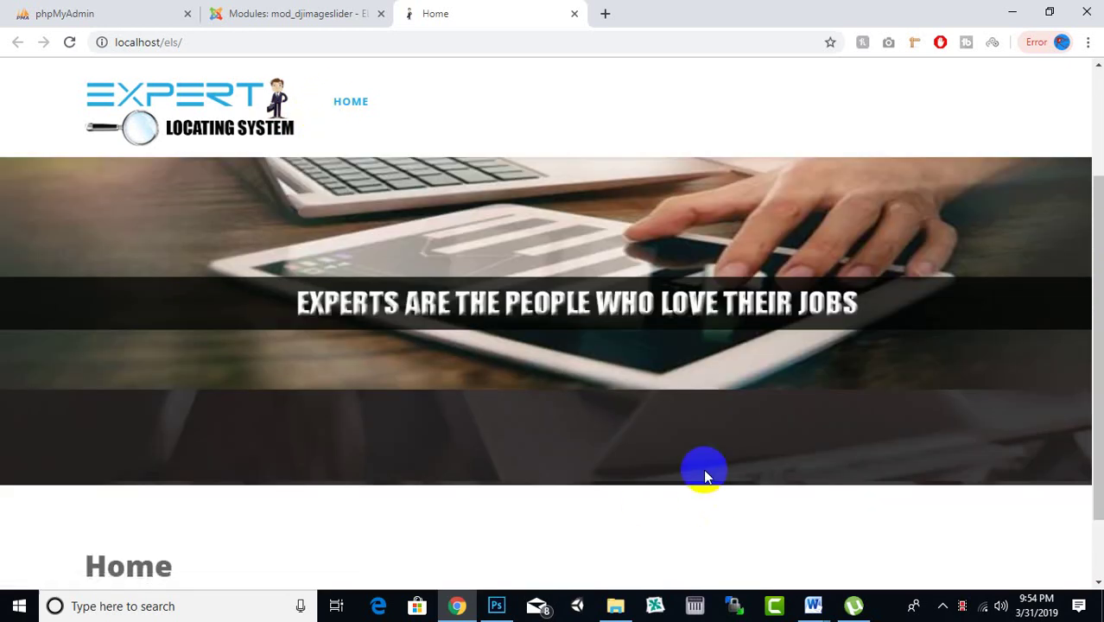
scroll(720, 467, "up", 2)
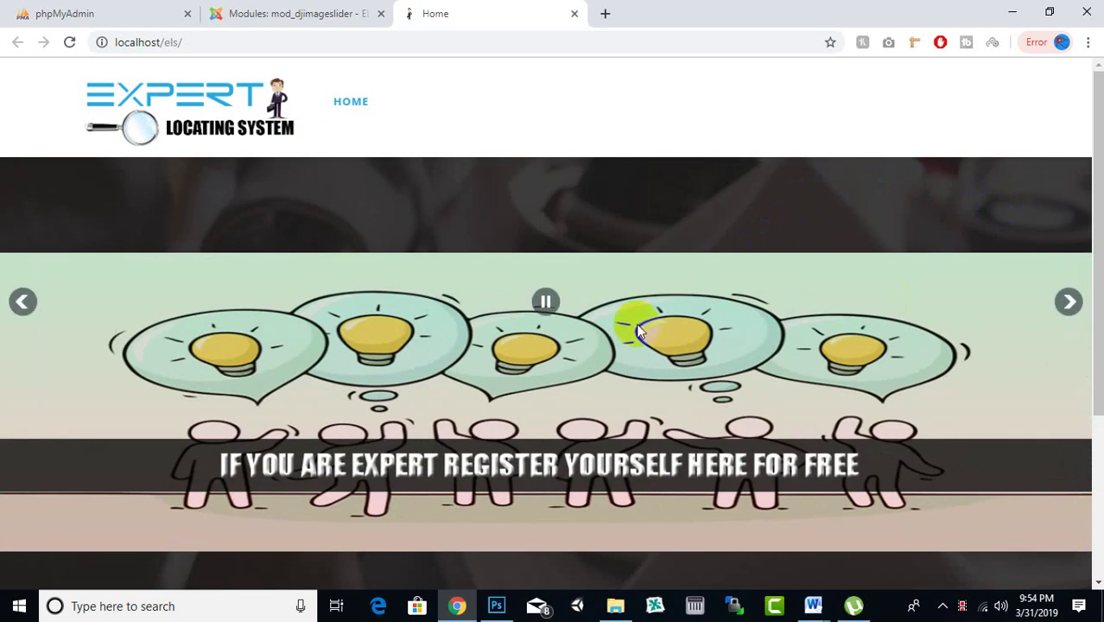
scroll(582, 302, "down", 3)
scroll(453, 344, "up", 3)
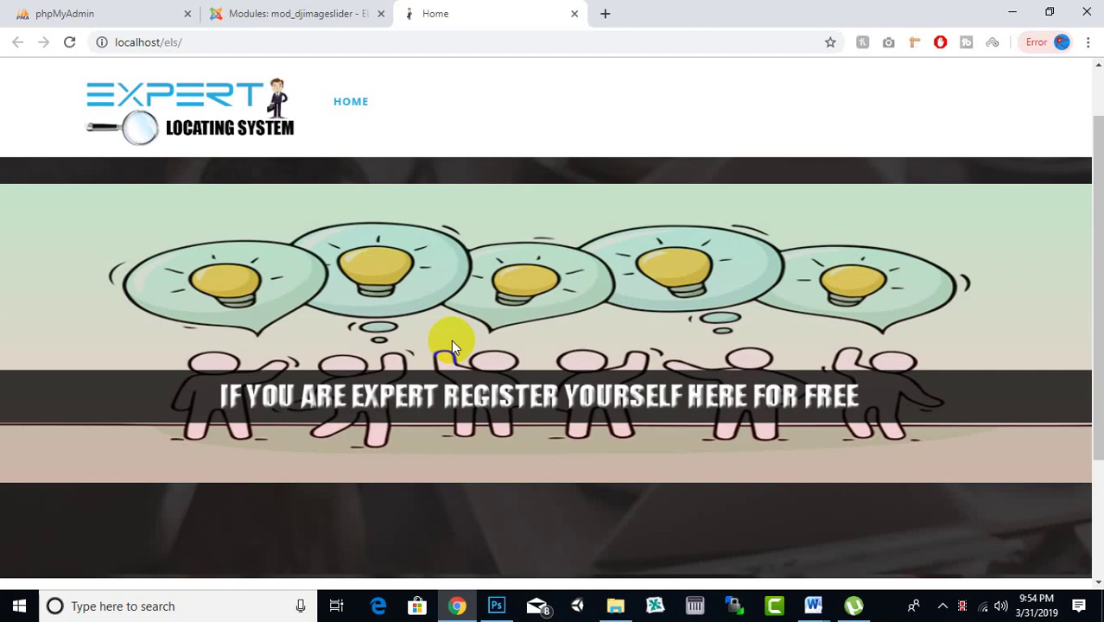
right_click(575, 187)
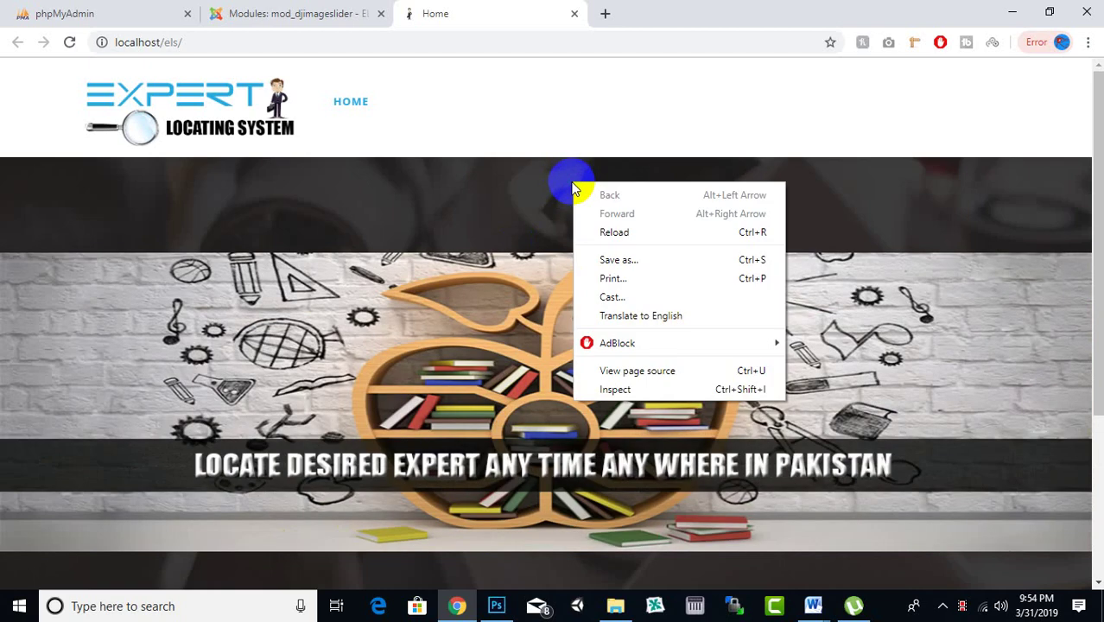
scroll(440, 227, "down", 3)
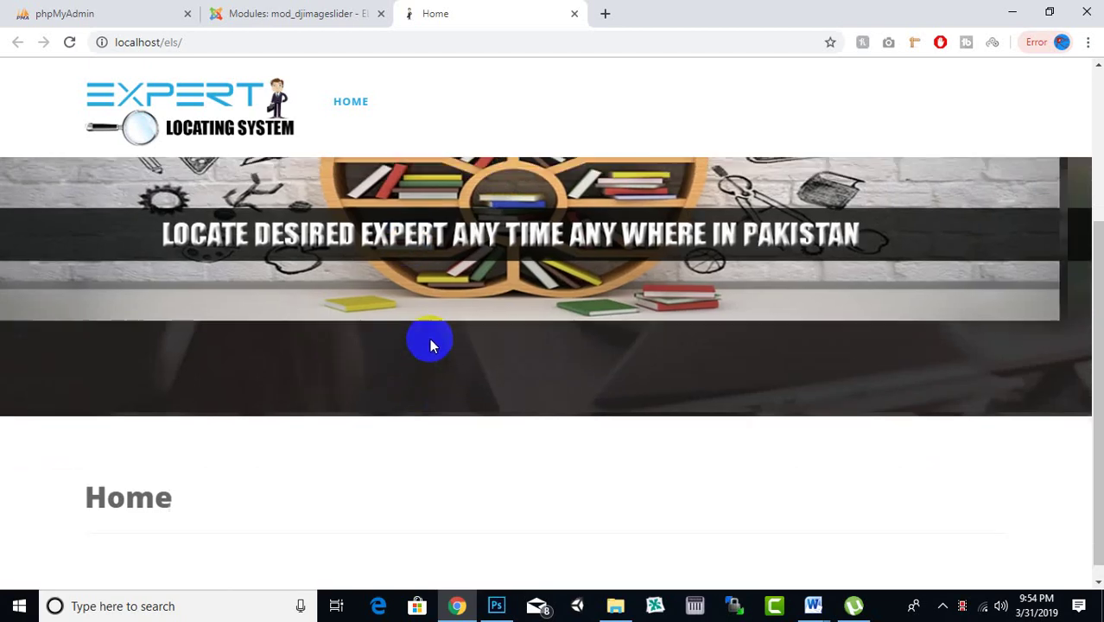
scroll(514, 265, "up", 3)
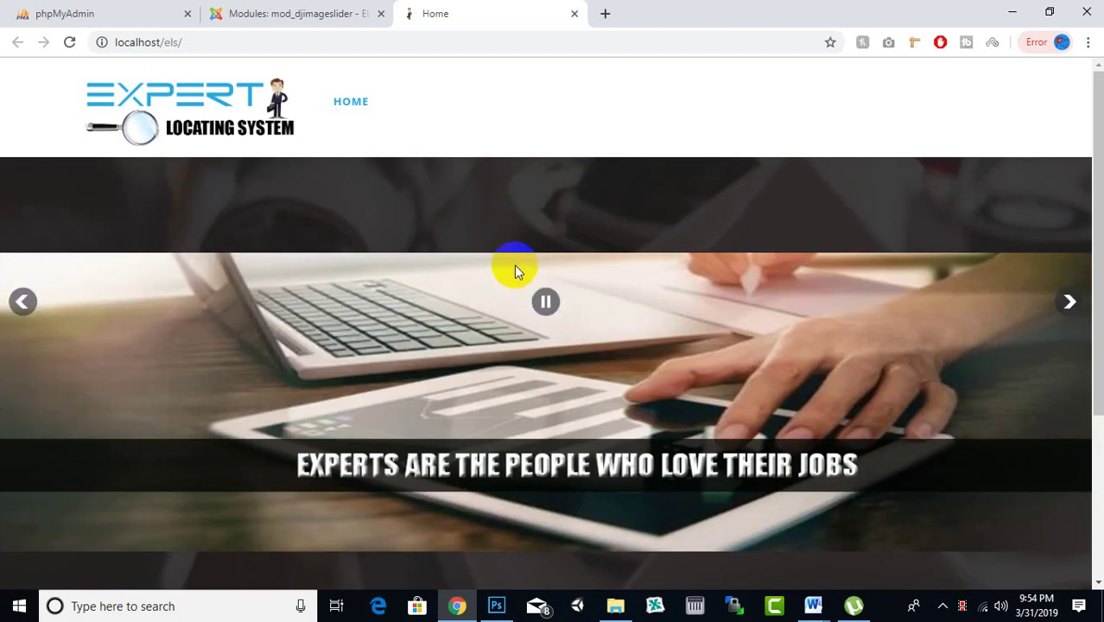
Inspect the dark background around the slider and copy the image file name bg_breadcrumb.jpg from the #sp-breadcrumb background rule.
right_click(468, 179)
left_click(510, 387)
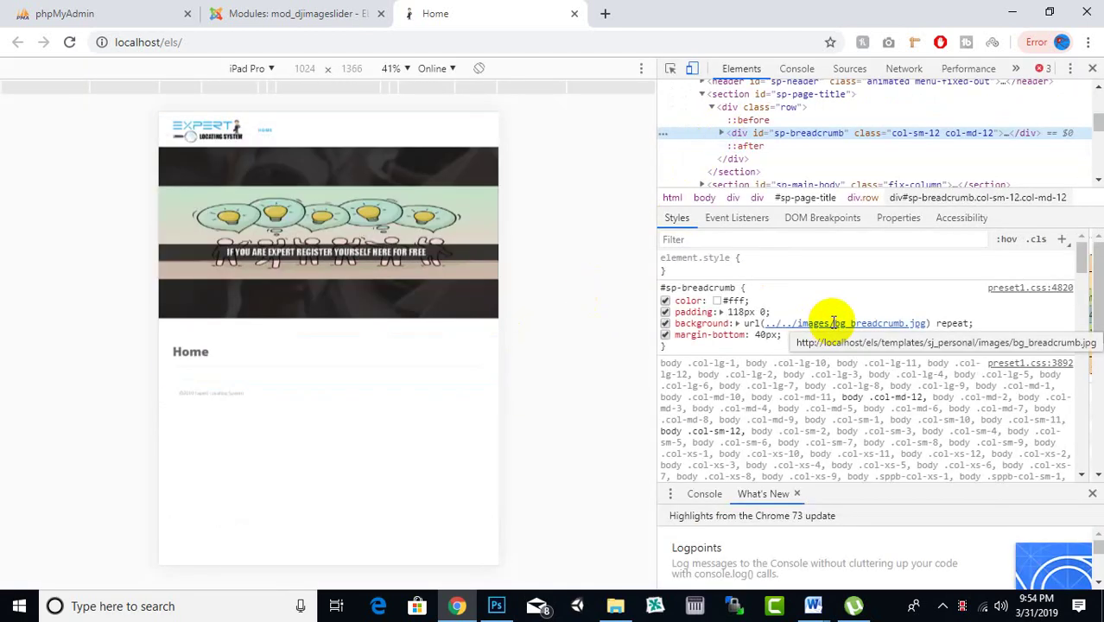
left_click(843, 327)
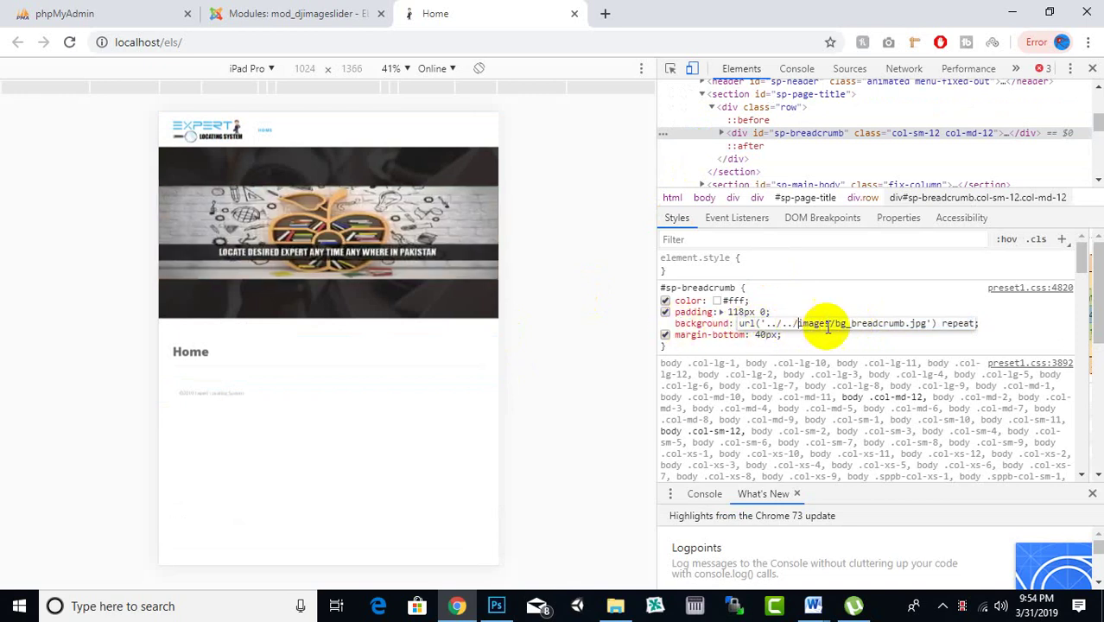
left_click_drag(835, 324, 925, 321)
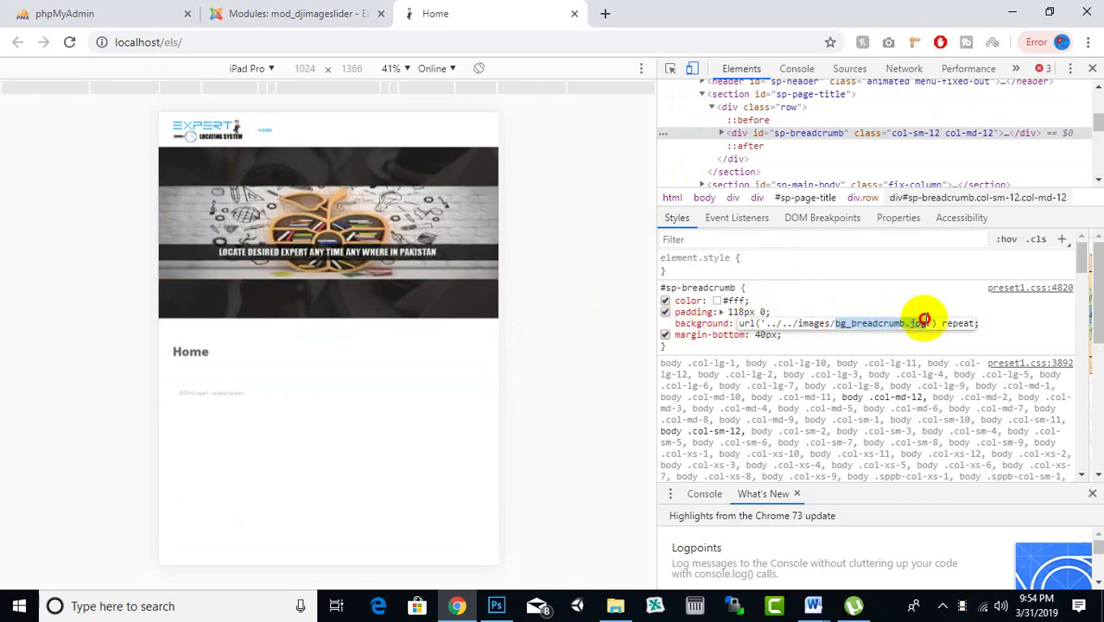
right_click(838, 327)
left_click(853, 387)
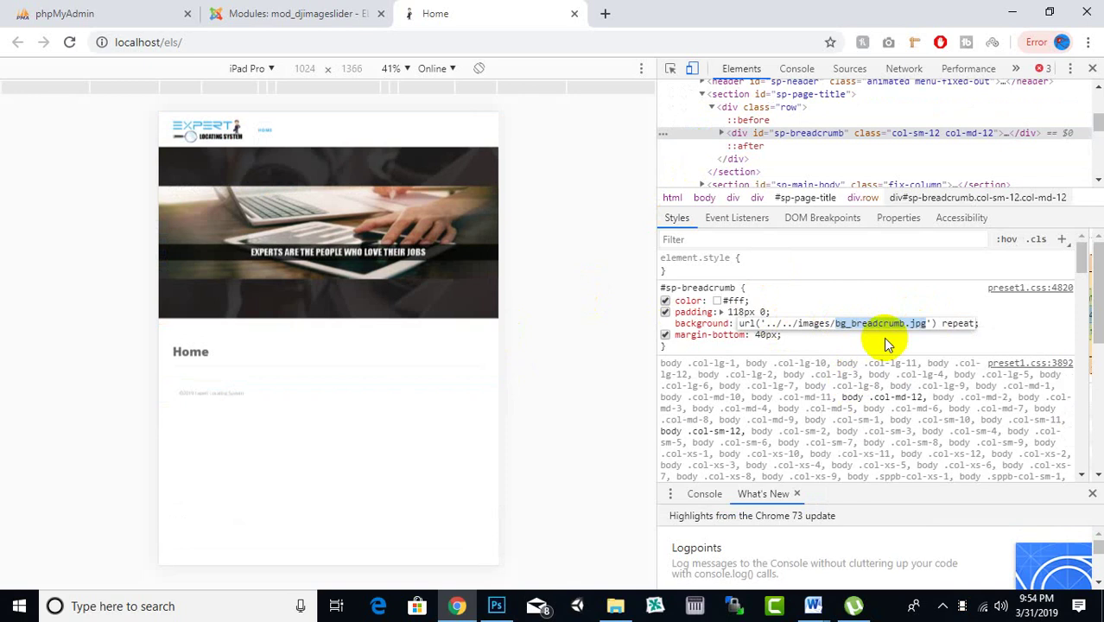
left_click(785, 322)
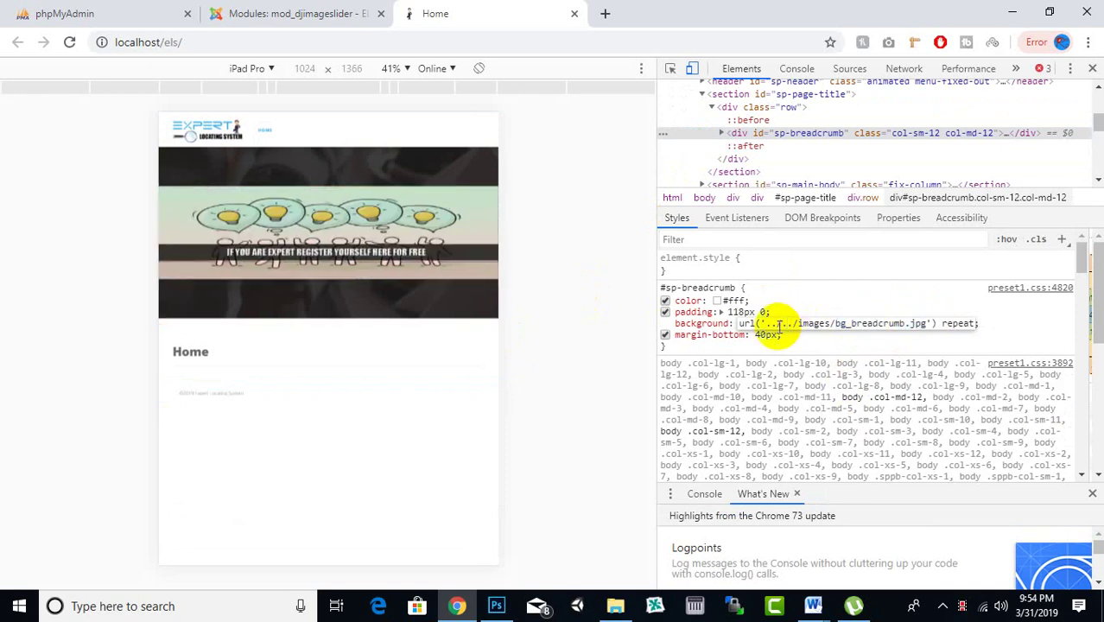
Expand the sp-breadcrumb div through its sp-column, sp-module and sp-module-content elements and examine the slider's markup.
left_click(722, 136)
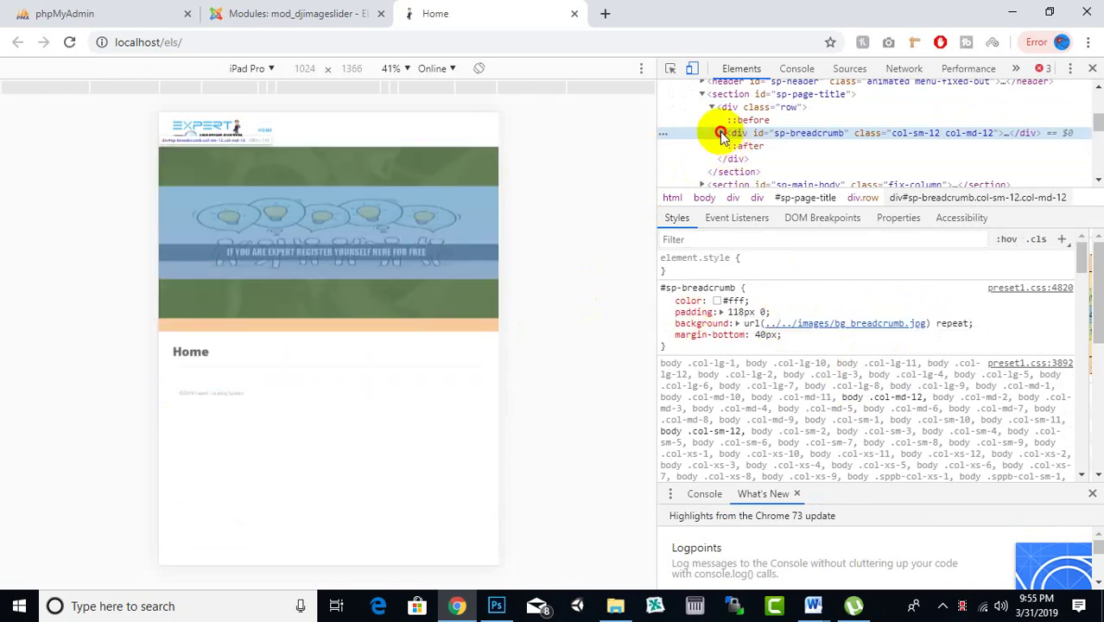
left_click(730, 146)
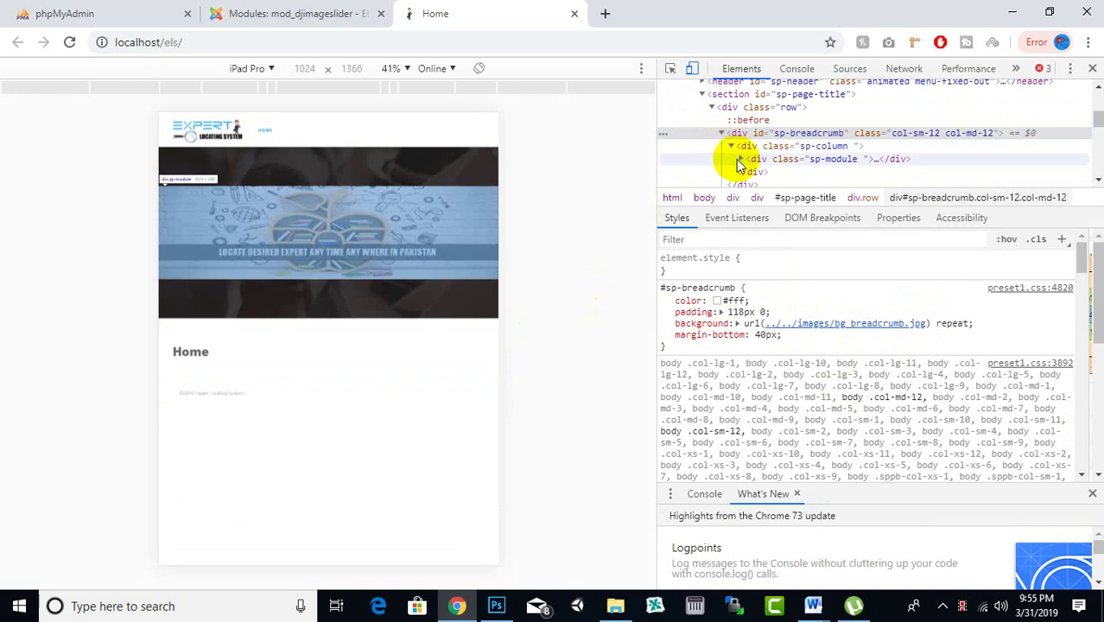
left_click(734, 159)
left_click(741, 160)
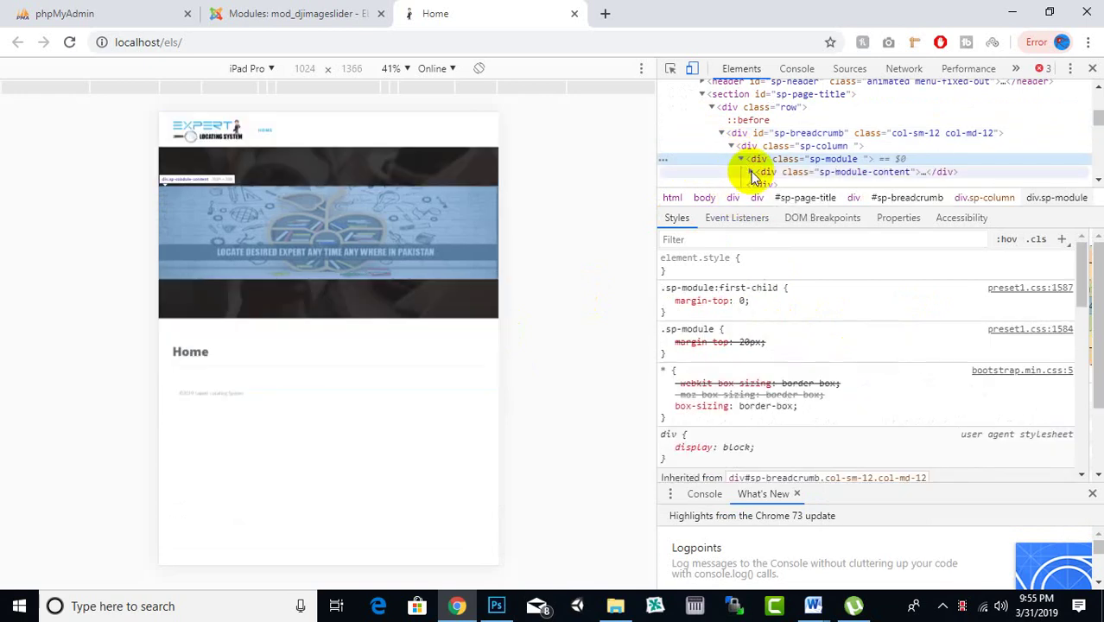
scroll(795, 134, "down", 2)
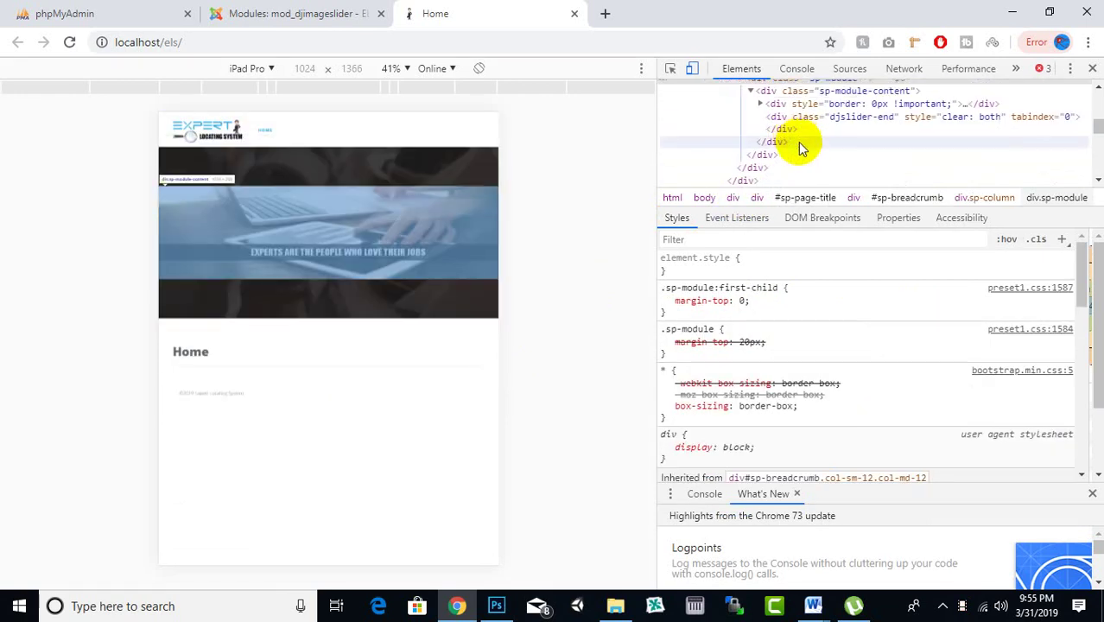
left_click(762, 103)
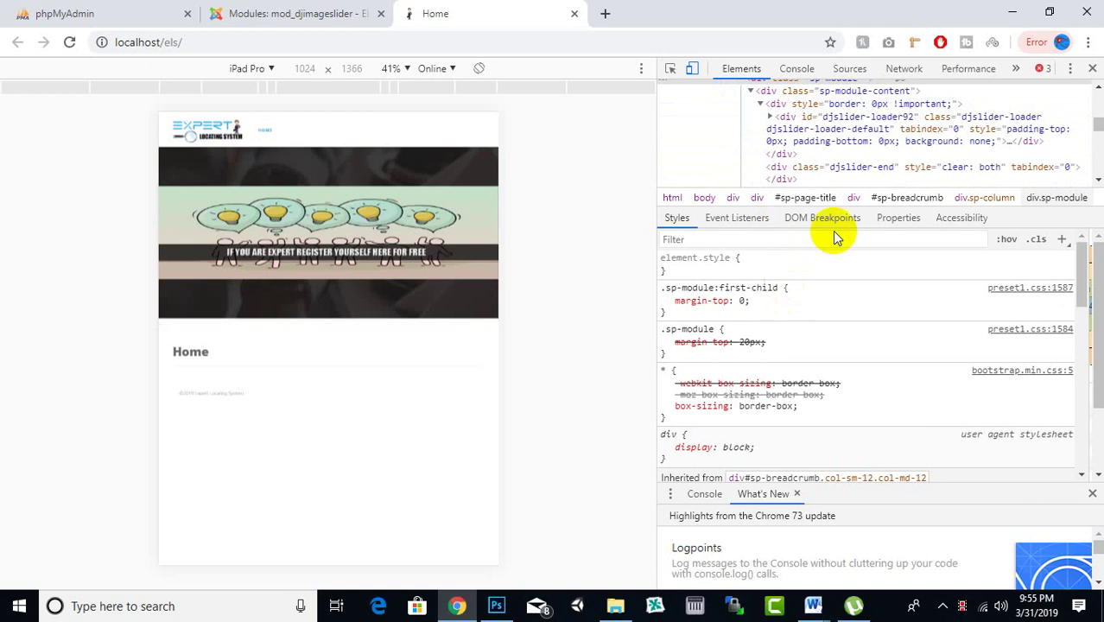
scroll(860, 138, "down", 5)
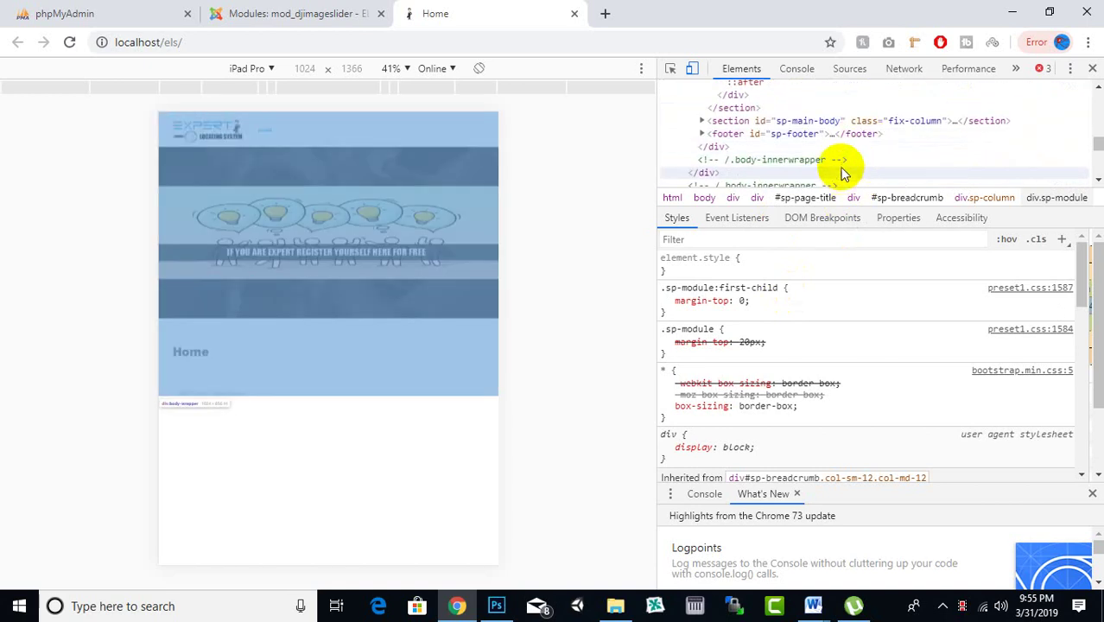
Switch to File Explorer and open the site folder C:\wamp64\www\els.
left_click(617, 603)
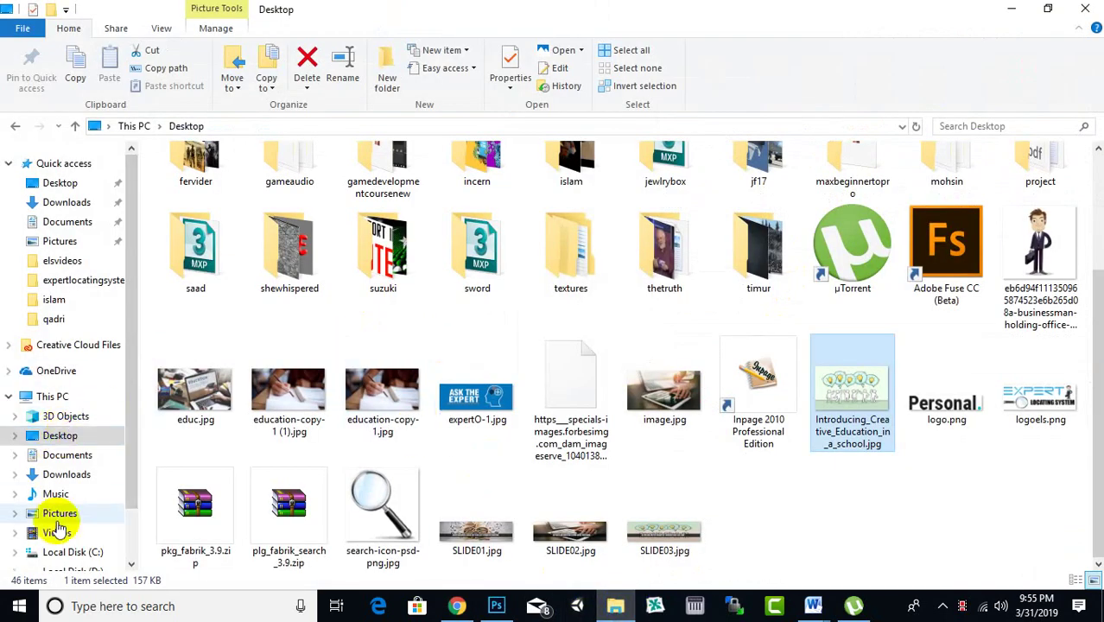
left_click(67, 553)
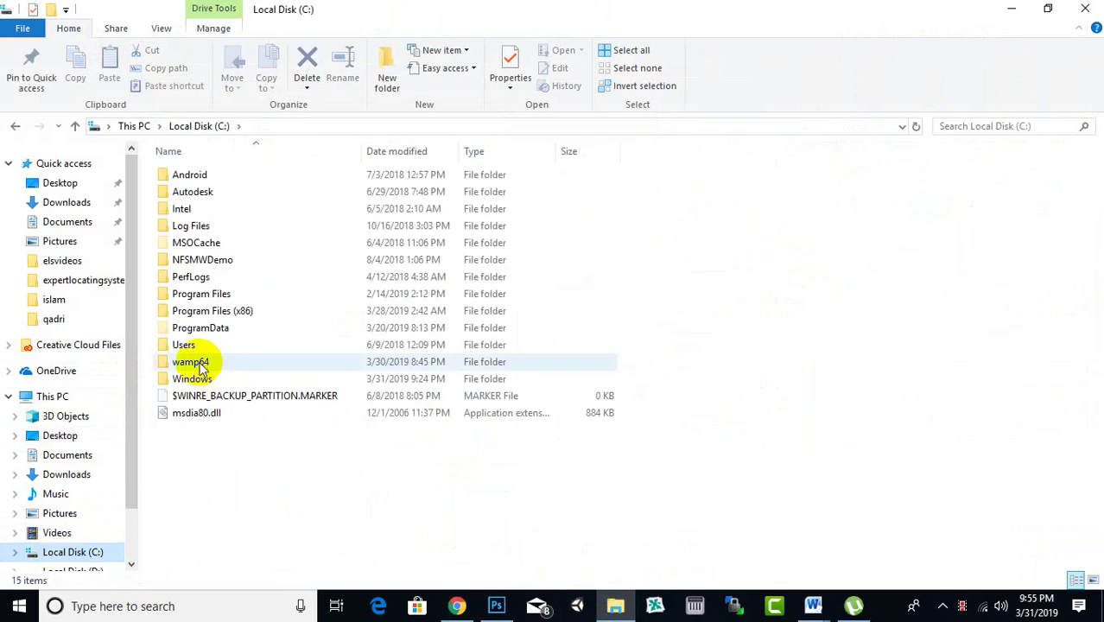
left_click(205, 366)
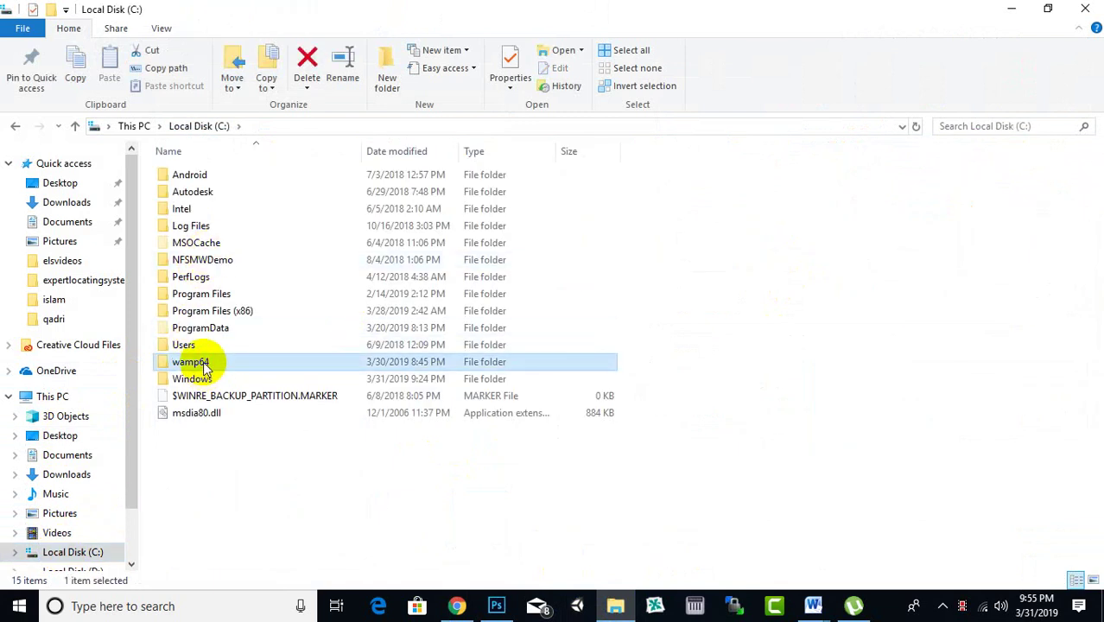
double_click(204, 364)
double_click(185, 307)
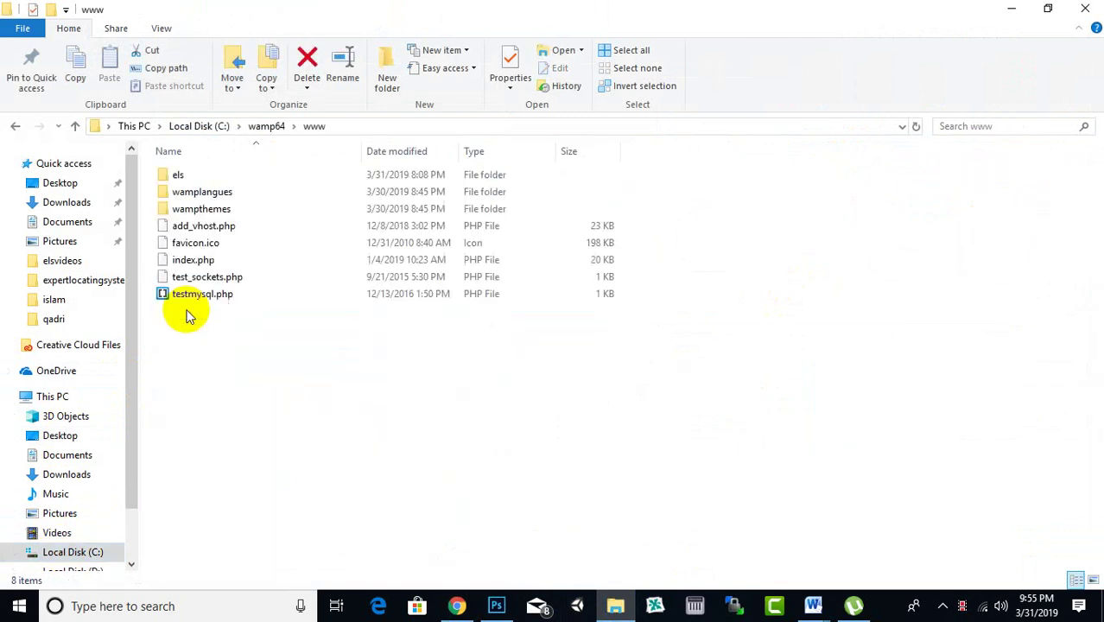
double_click(199, 175)
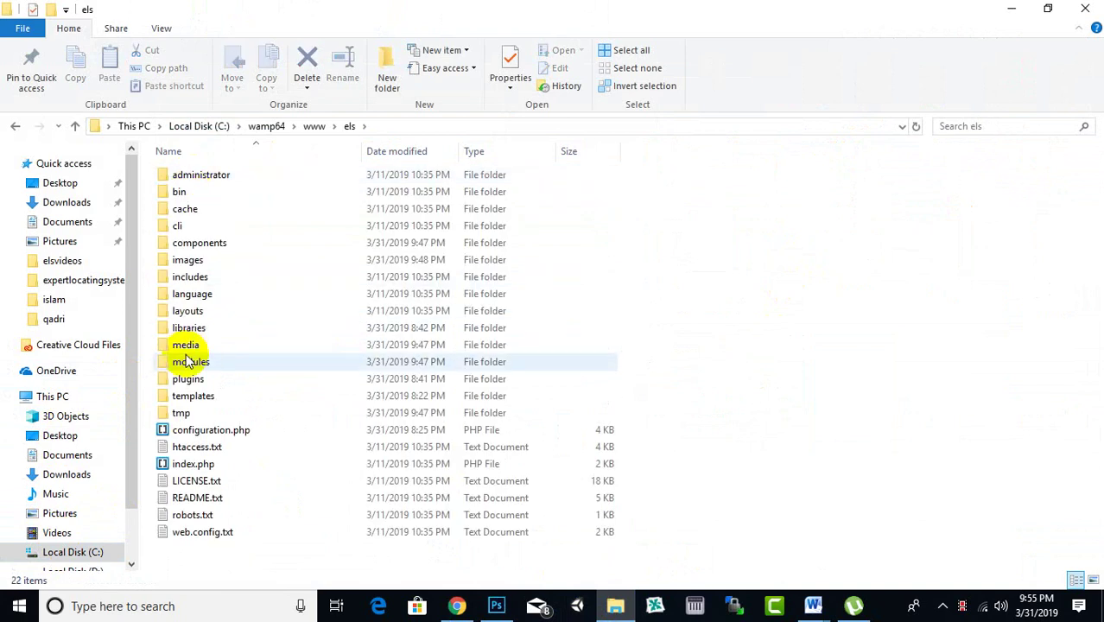
Look for the breadcrumb background image in the site's images folder and its headers subfolder, and return to els.
double_click(184, 262)
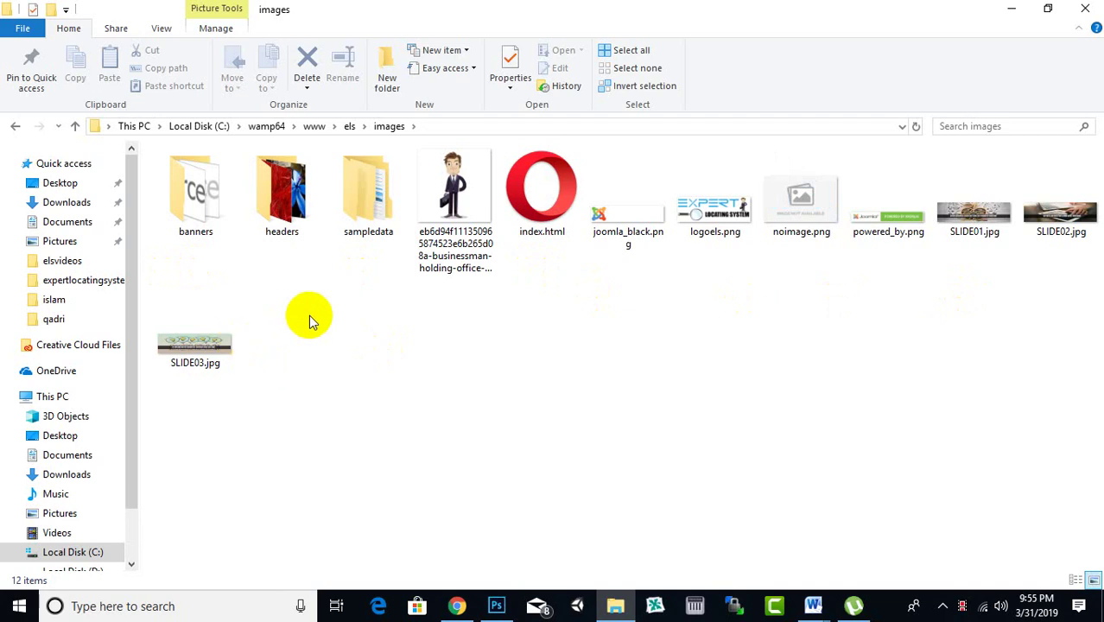
double_click(302, 203)
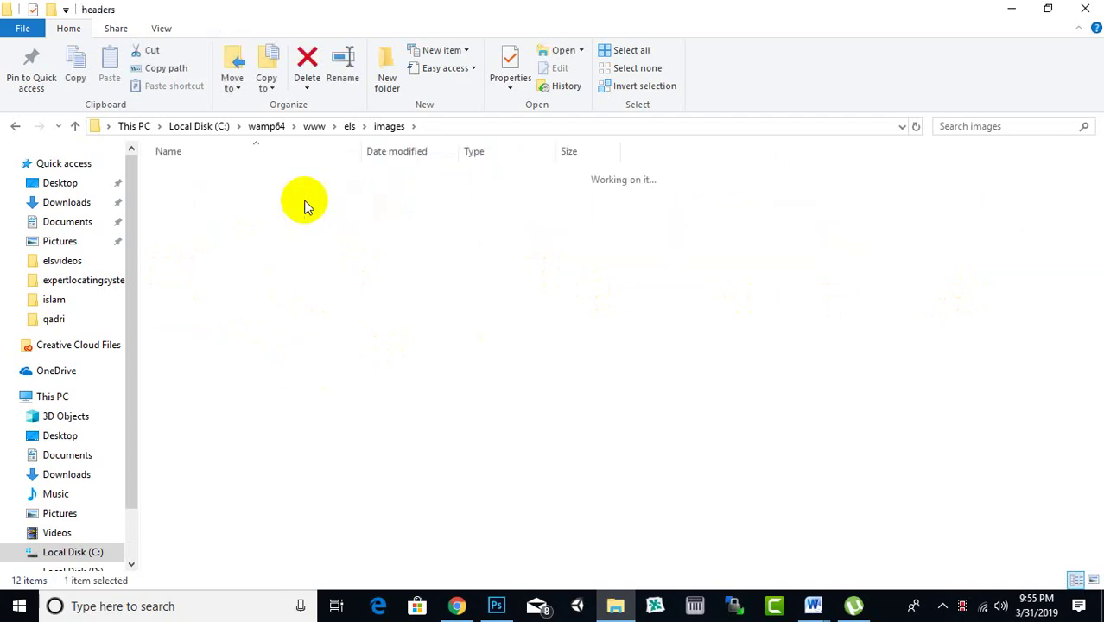
left_click(391, 127)
left_click(350, 127)
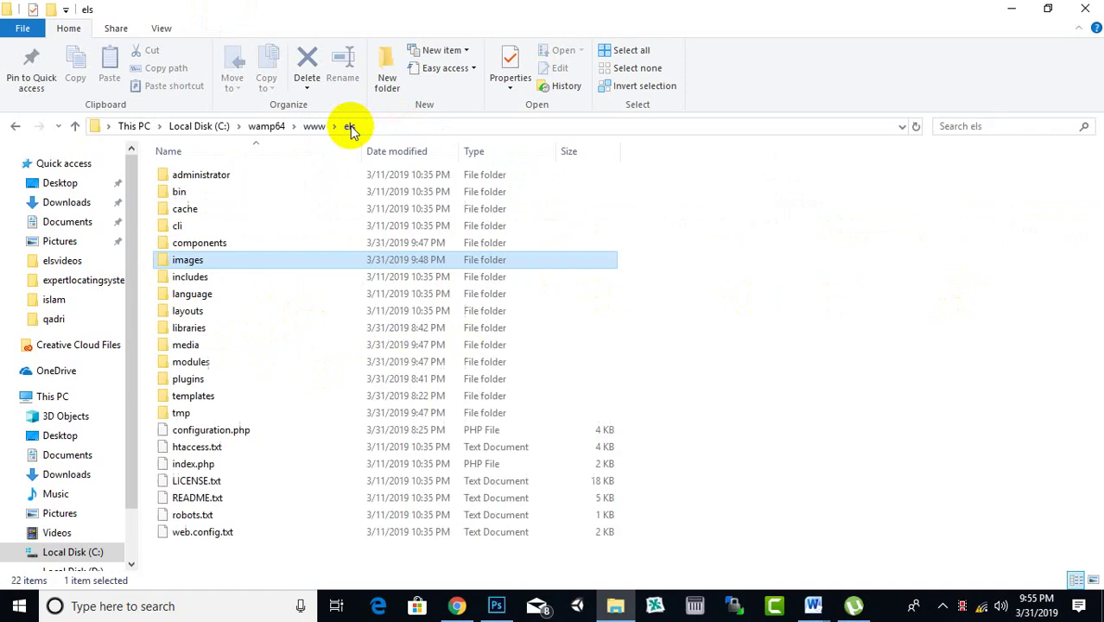
Open the mod_djimageslider folder inside the site's modules folder.
double_click(197, 361)
scroll(284, 326, "down", 2)
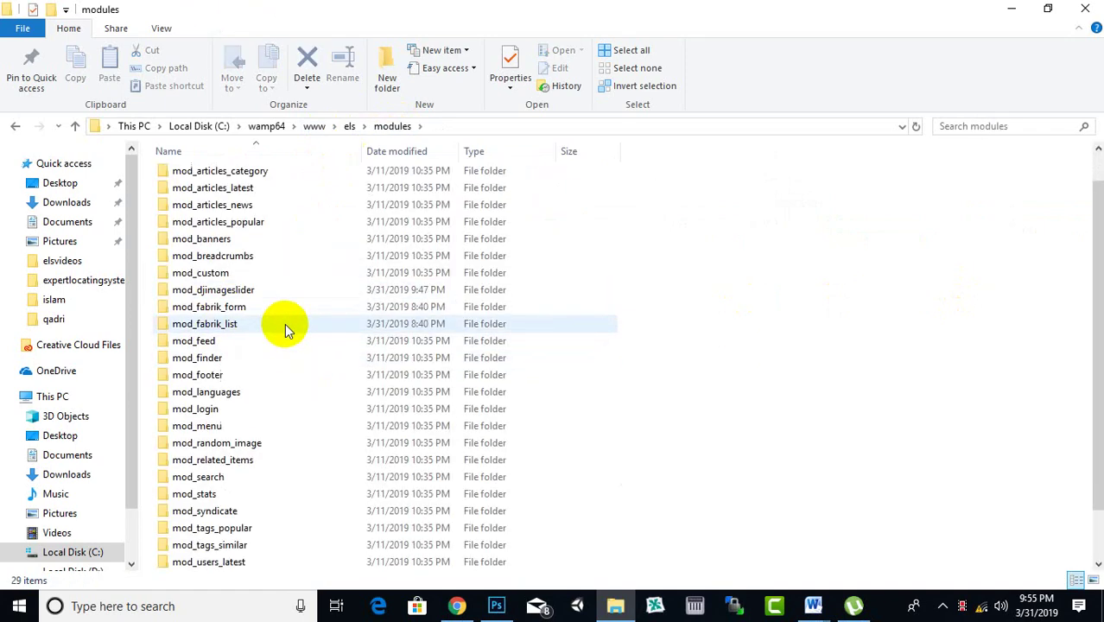
scroll(290, 363, "up", 2)
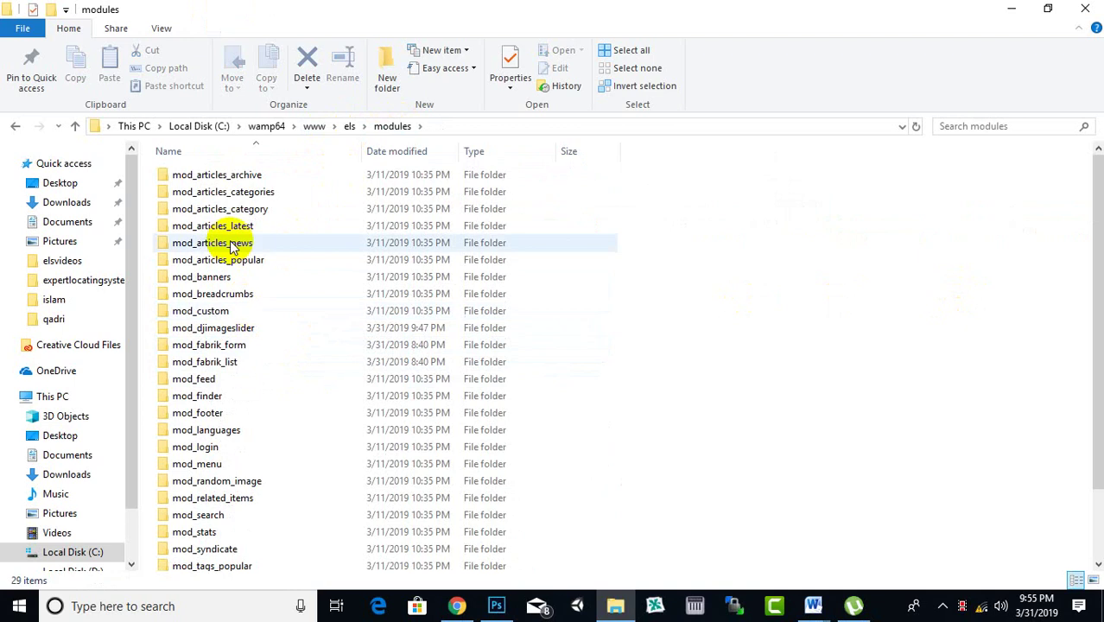
double_click(239, 330)
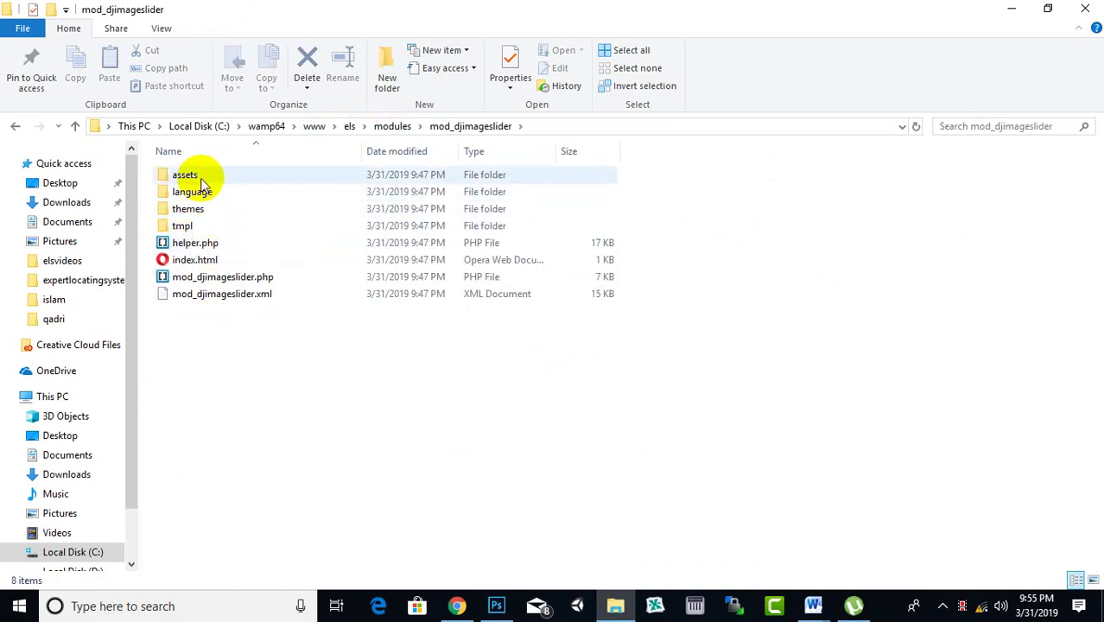
Look through the slider module's assets, language, themes and tmpl folders for the background image.
left_click(199, 176)
double_click(198, 175)
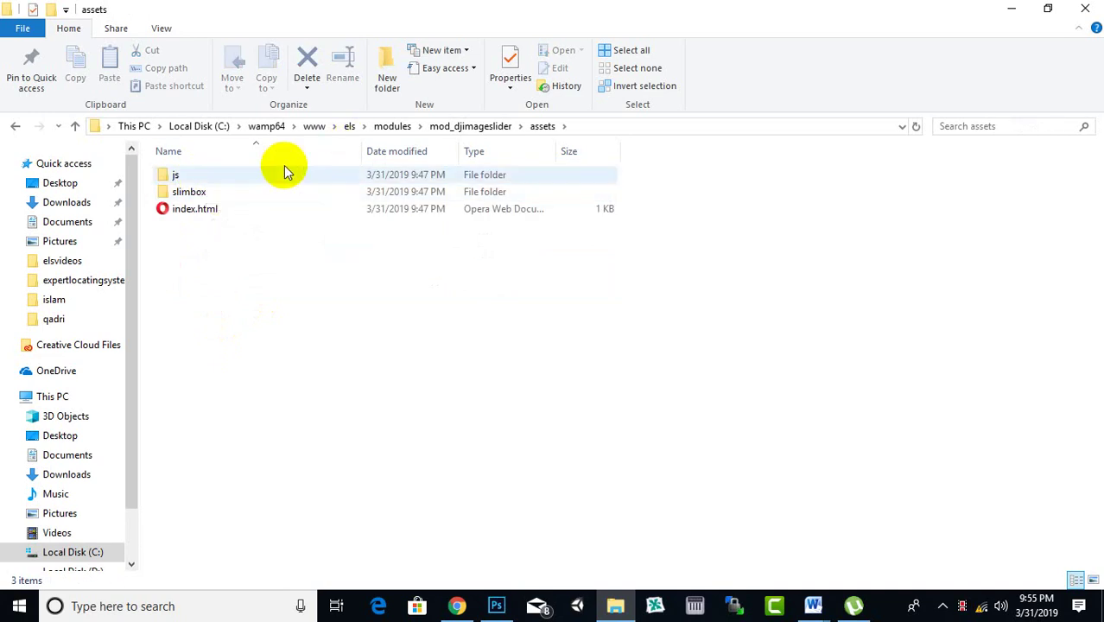
left_click(477, 128)
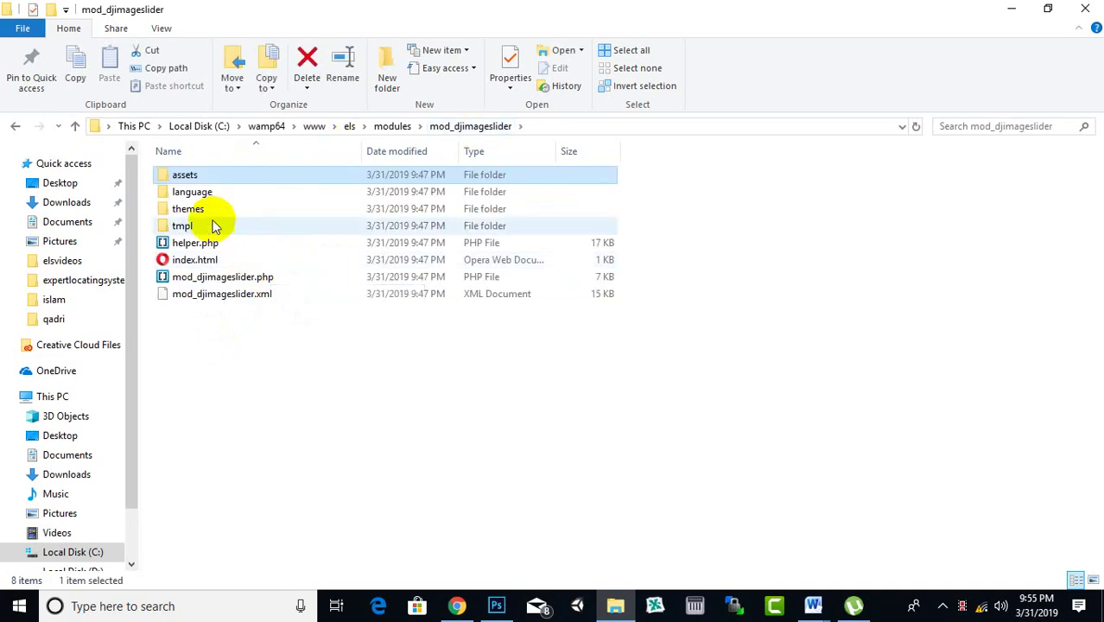
double_click(209, 191)
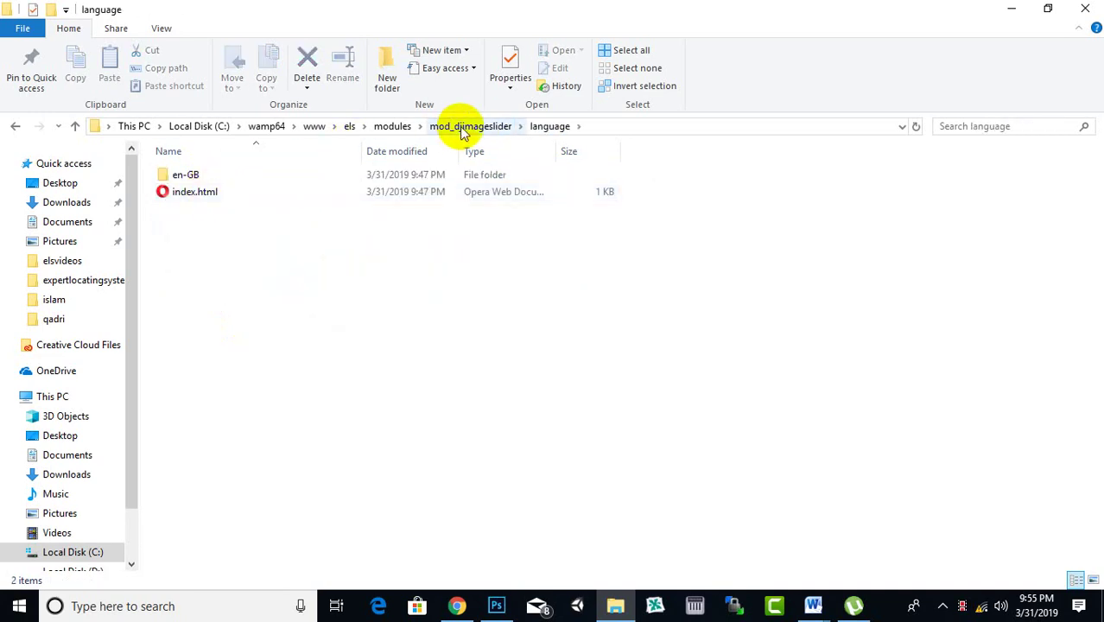
left_click(470, 127)
double_click(185, 212)
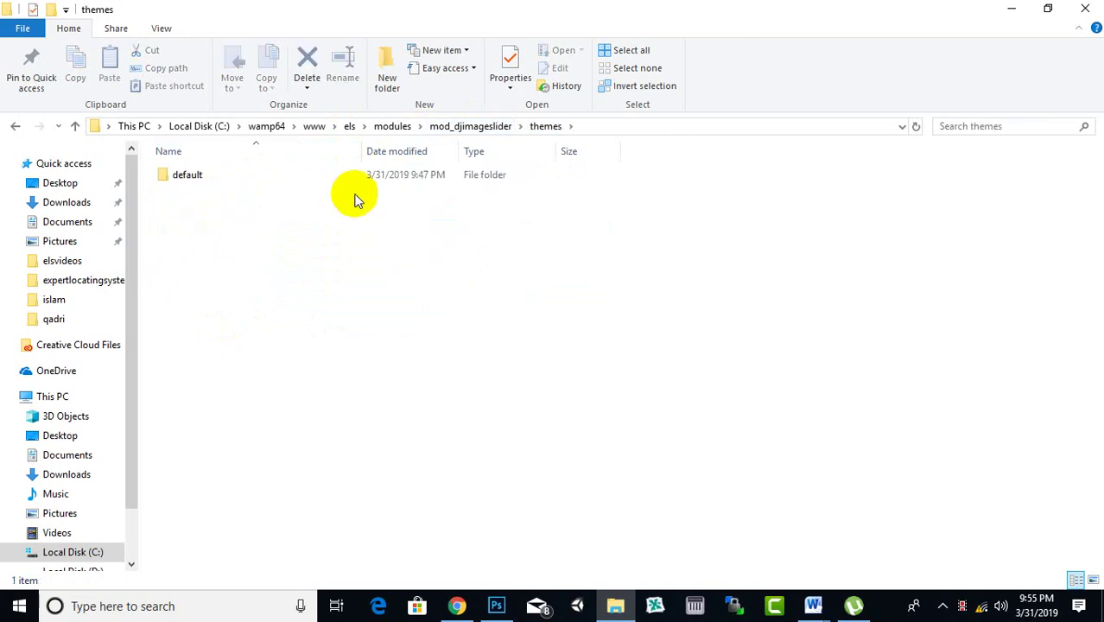
left_click(477, 127)
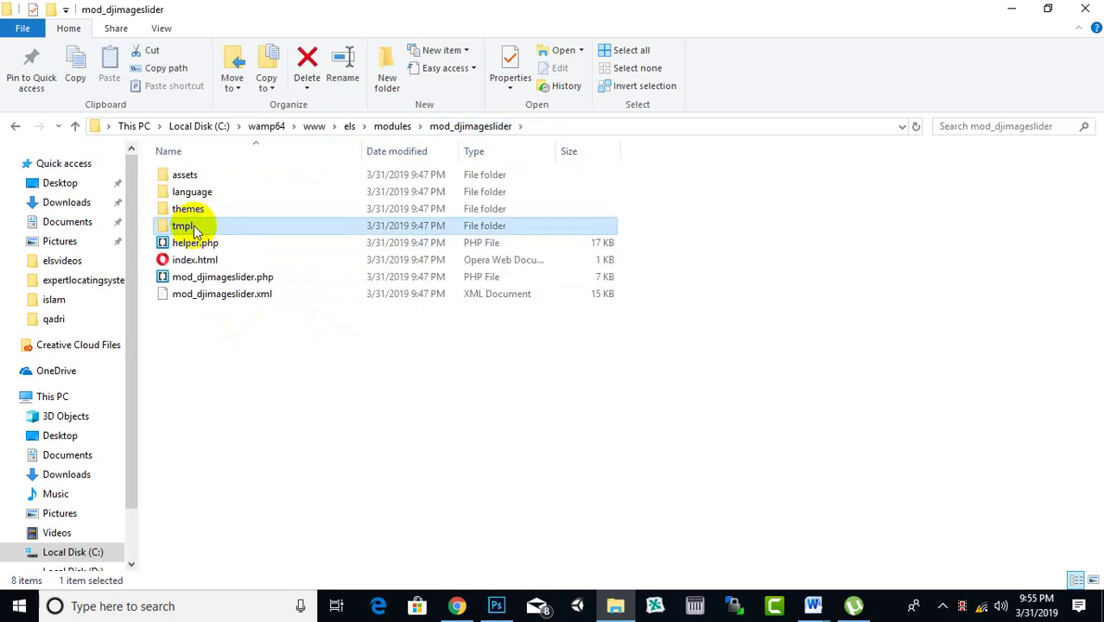
double_click(194, 226)
left_click(481, 130)
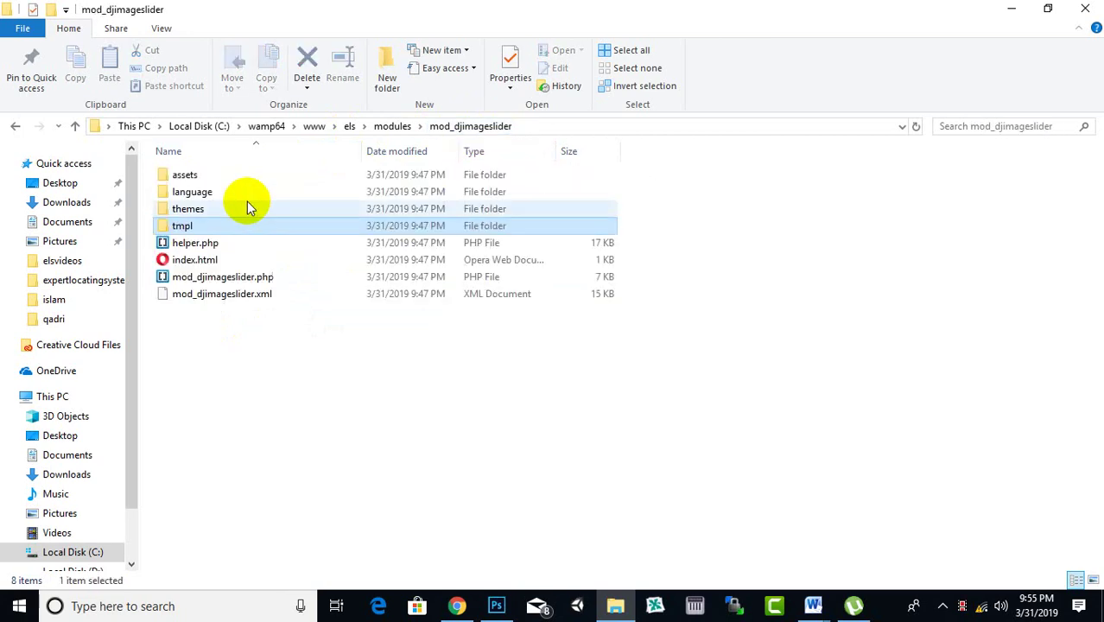
Check the images and css folders of the slider module's default theme.
double_click(185, 211)
double_click(202, 174)
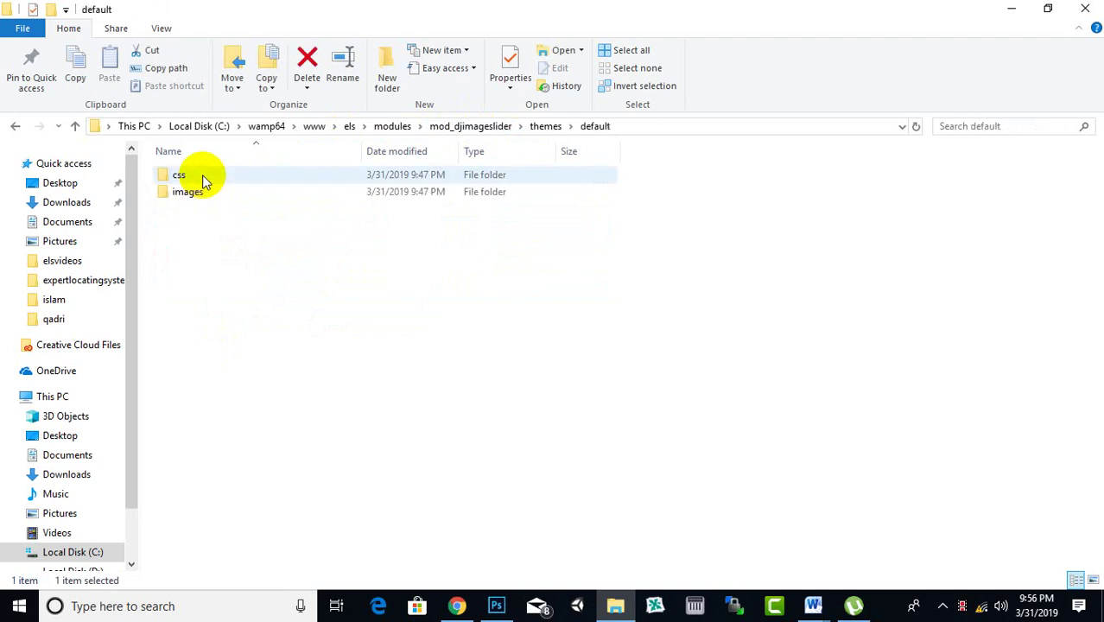
double_click(198, 198)
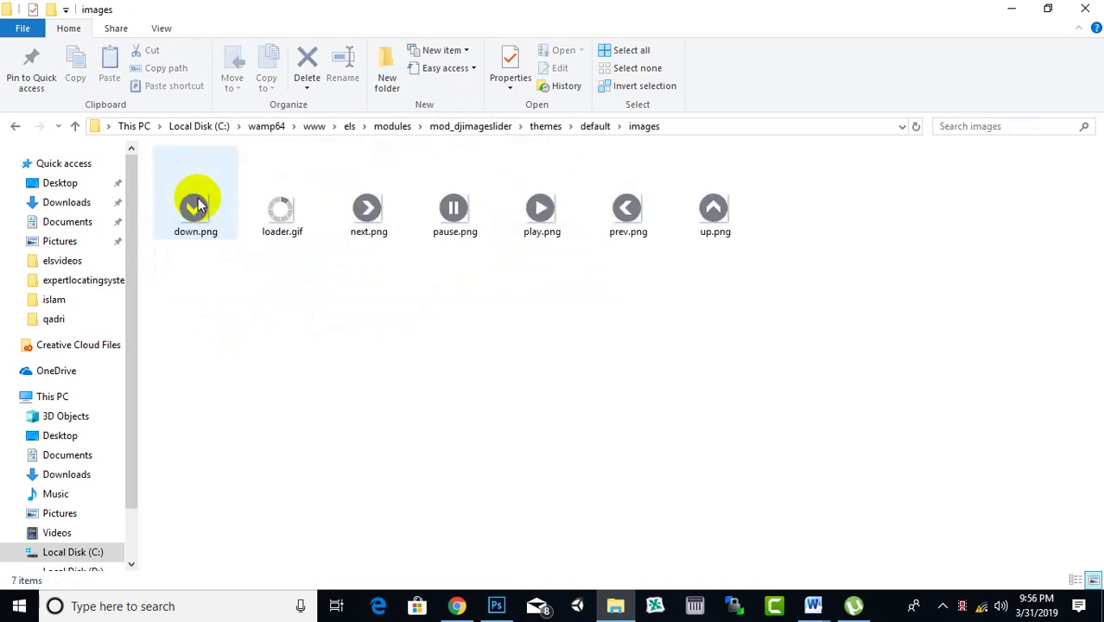
left_click(597, 127)
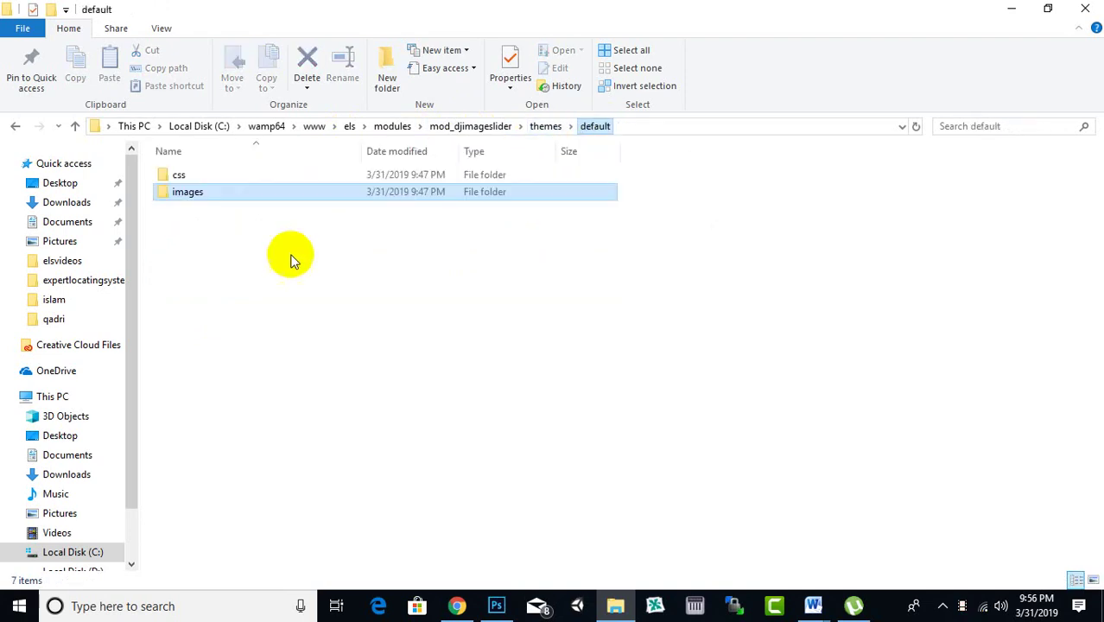
double_click(180, 181)
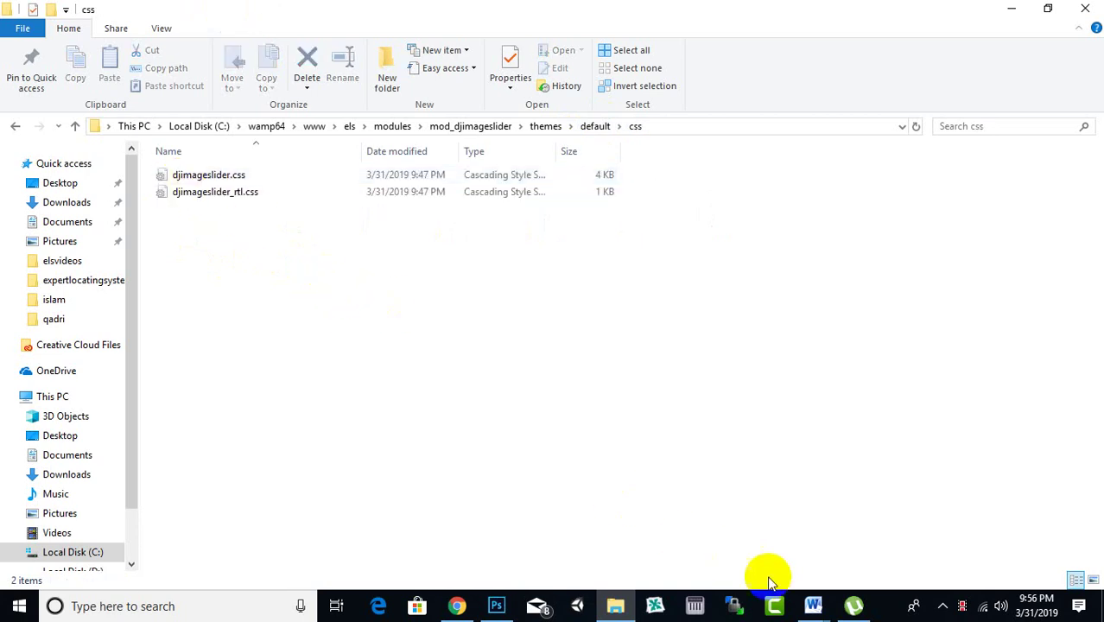
Switch back to Chrome, inspect the dark area below the slider near its right edge, and review the style rules.
left_click(461, 606)
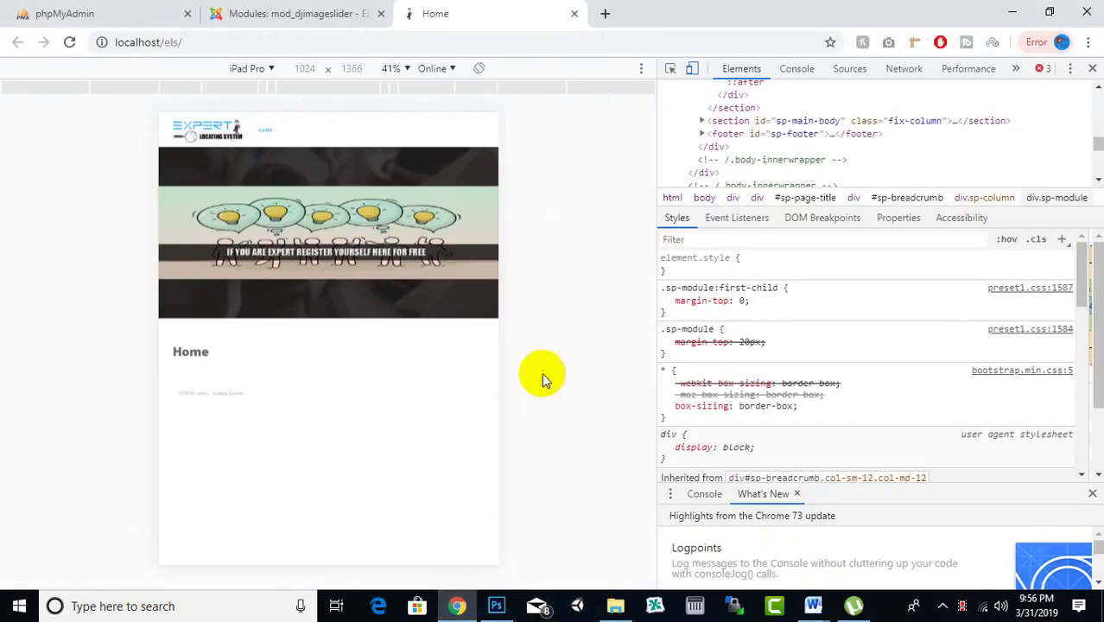
right_click(481, 303)
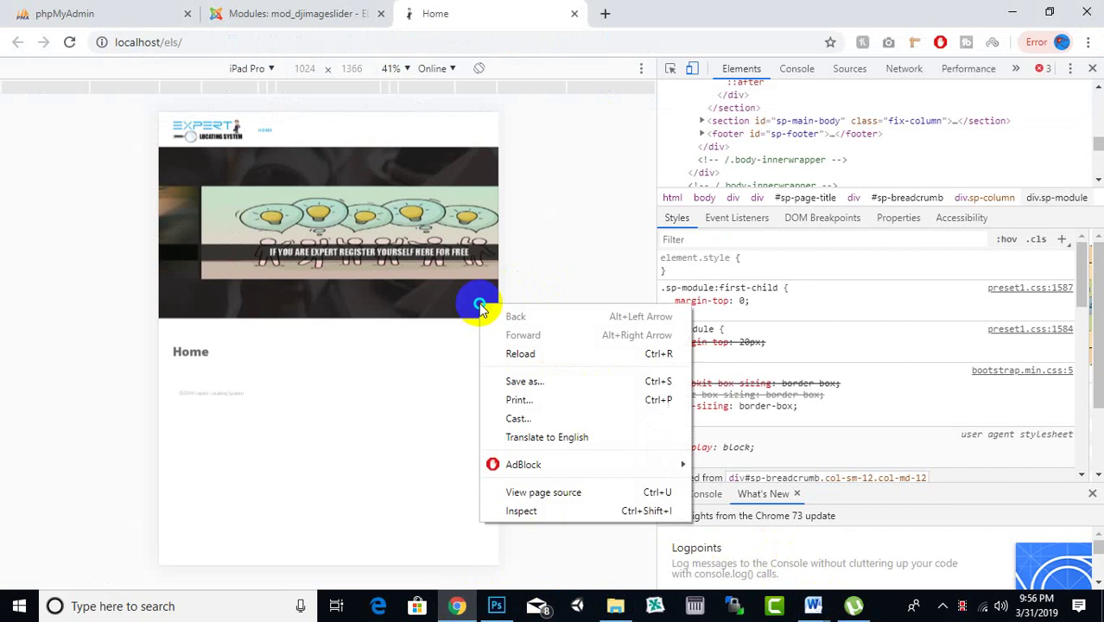
left_click(525, 511)
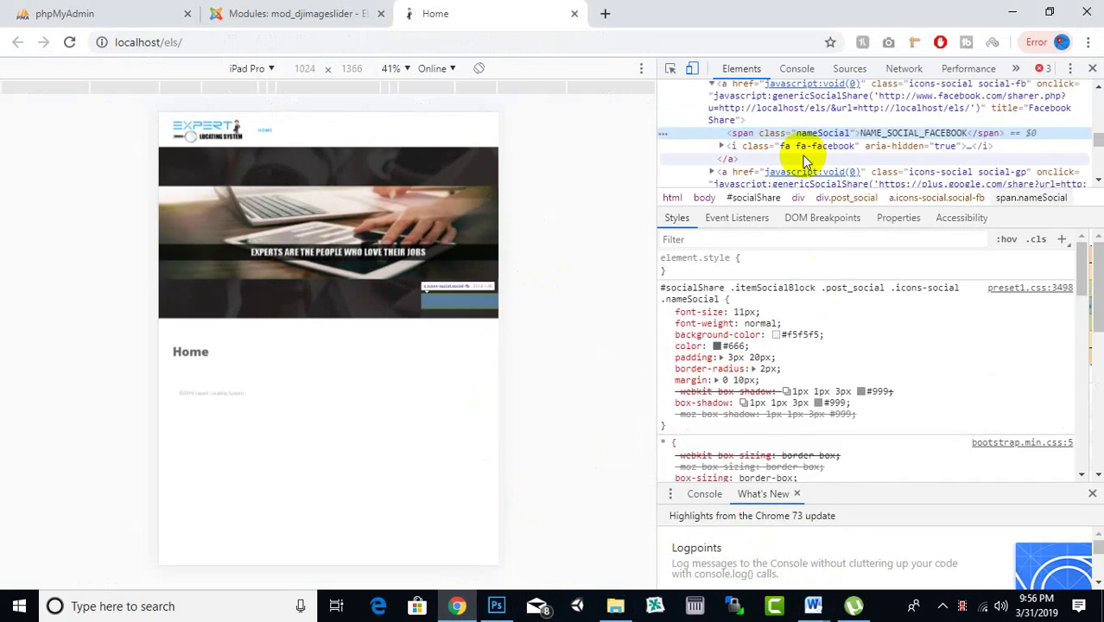
scroll(745, 382, "down", 3)
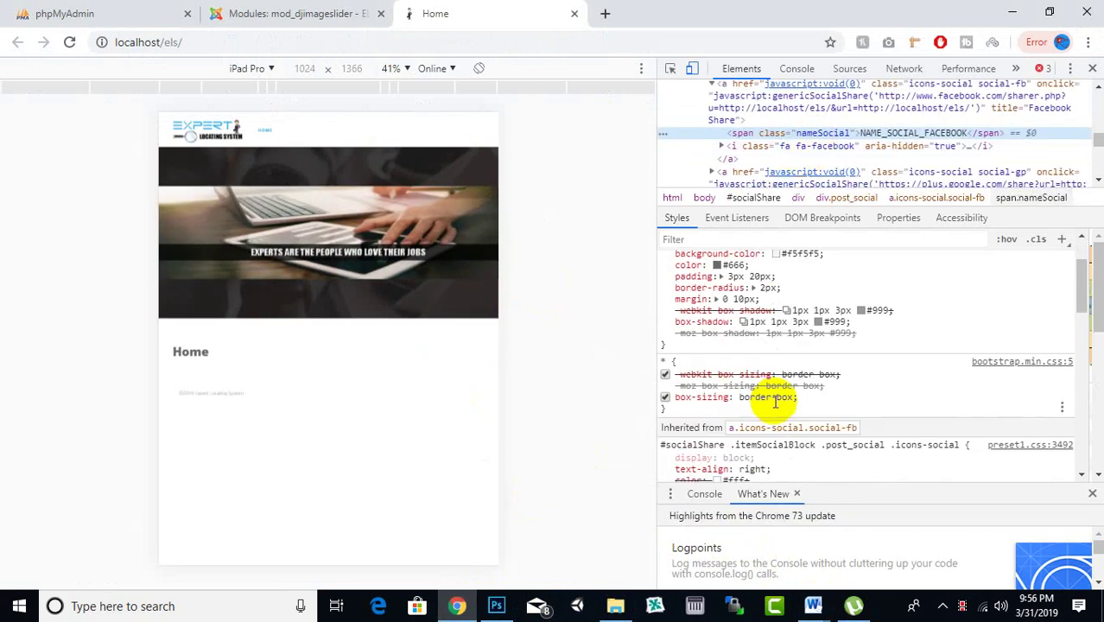
scroll(775, 399, "down", 10)
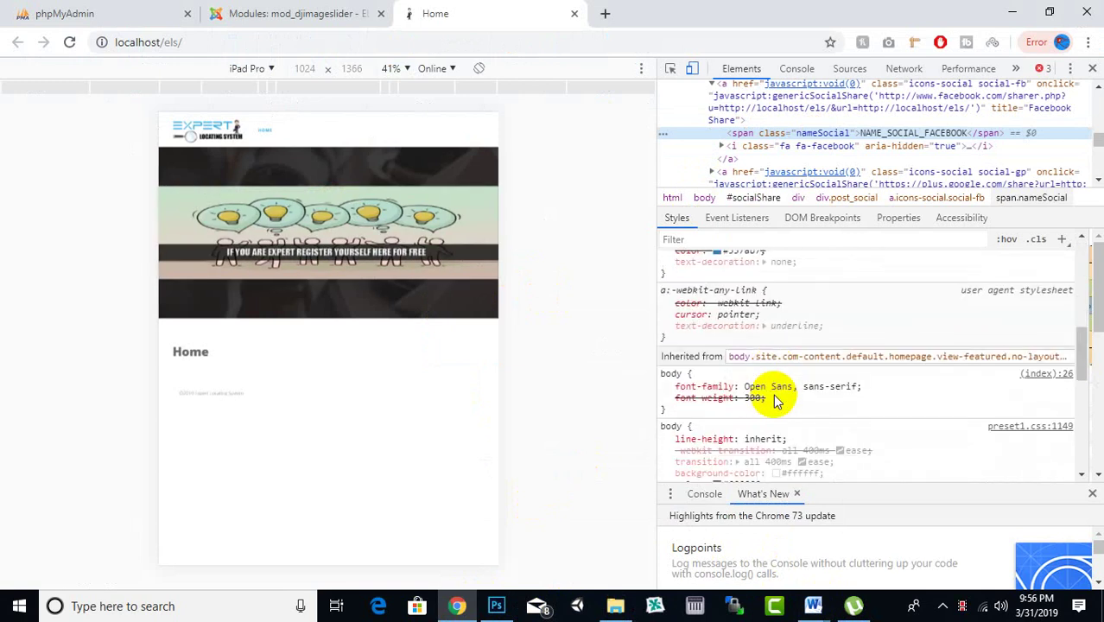
scroll(775, 399, "down", 1)
right_click(481, 294)
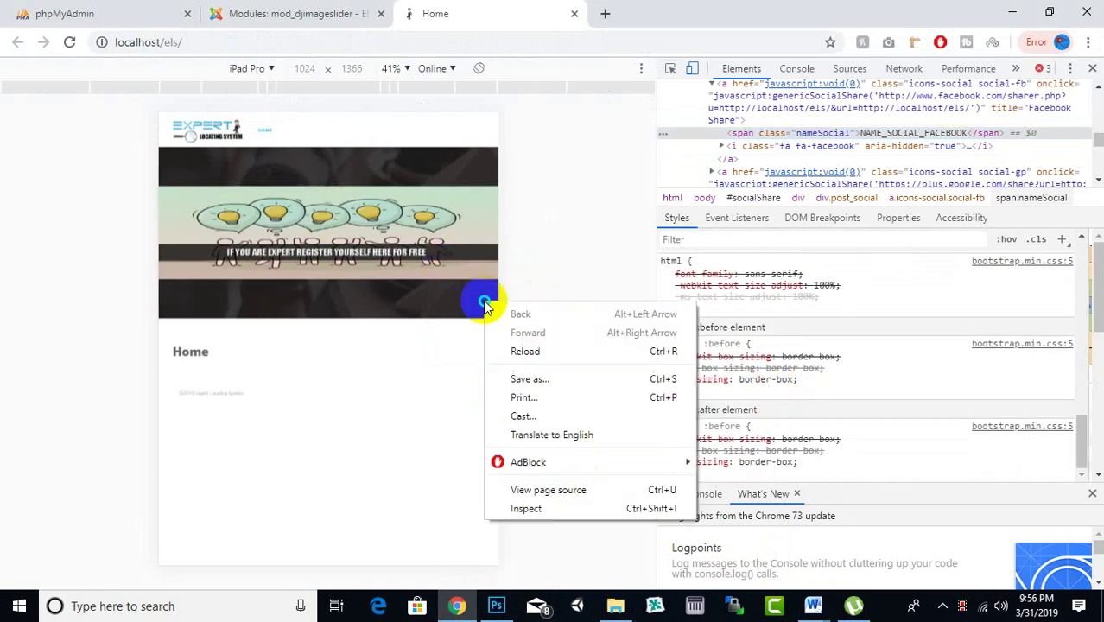
left_click(526, 501)
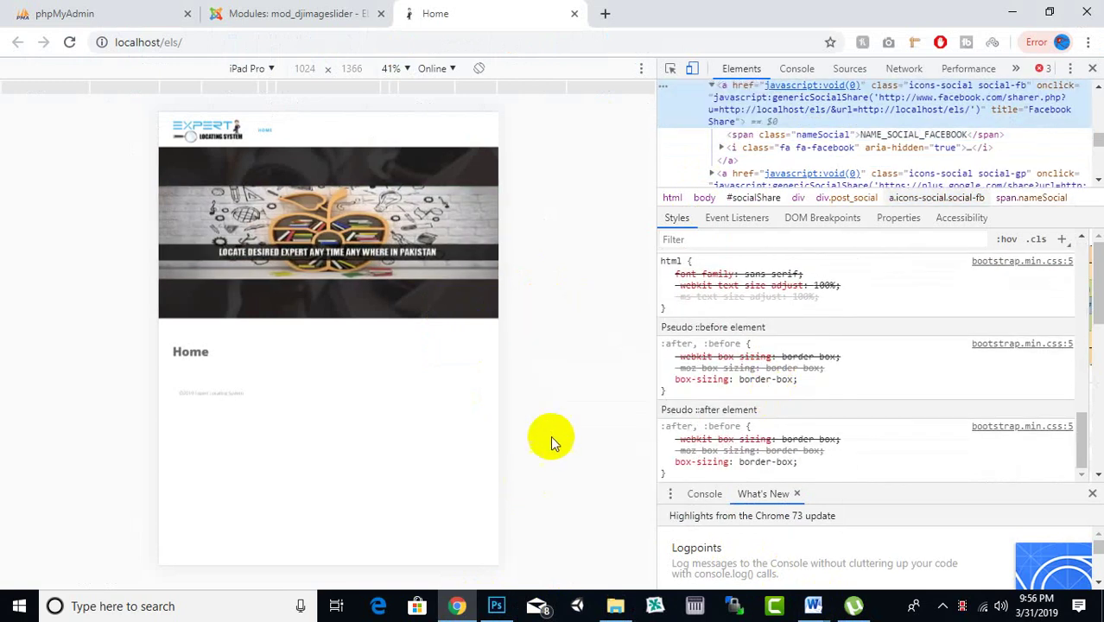
Pick the dark strip above the slider with the element selector and examine the #sp-breadcrumb style rule.
left_click(670, 68)
left_click(484, 151)
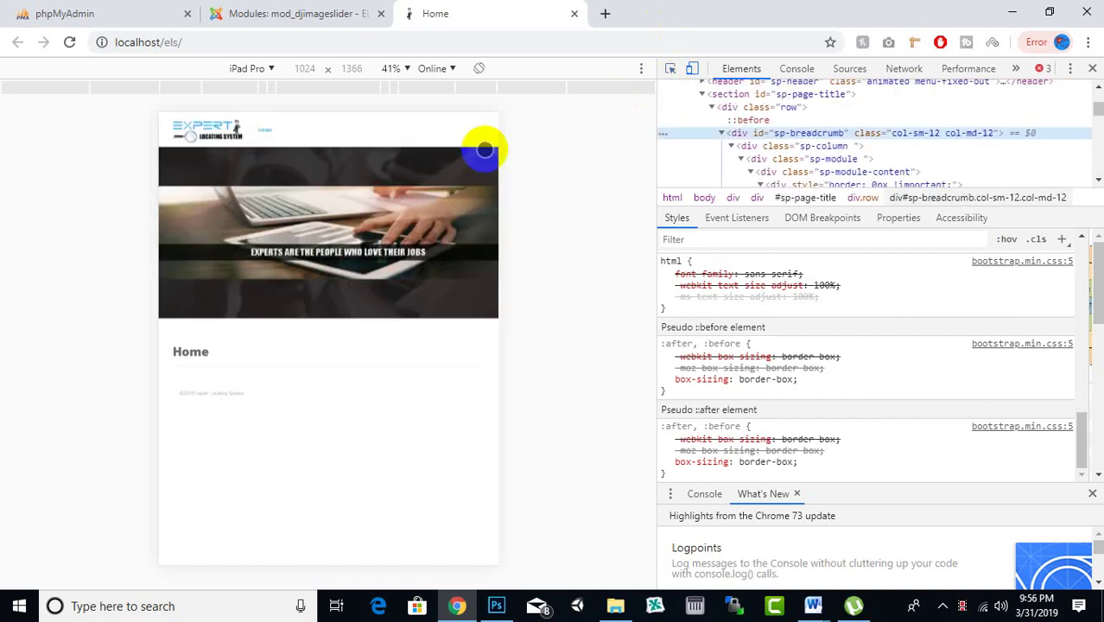
scroll(805, 353, "up", 4)
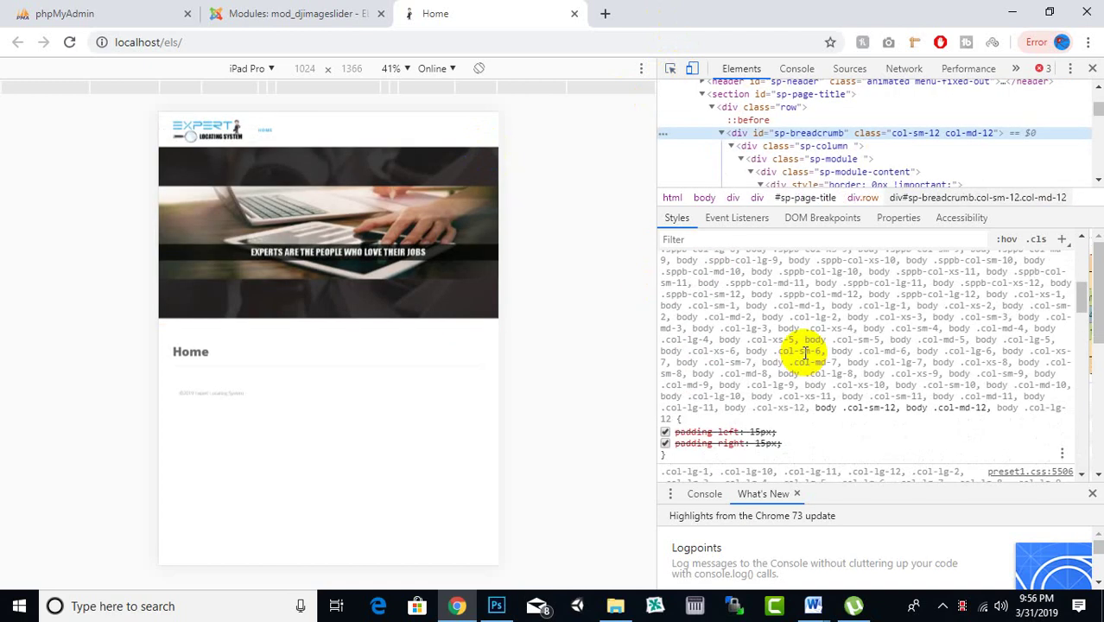
scroll(806, 353, "up", 10)
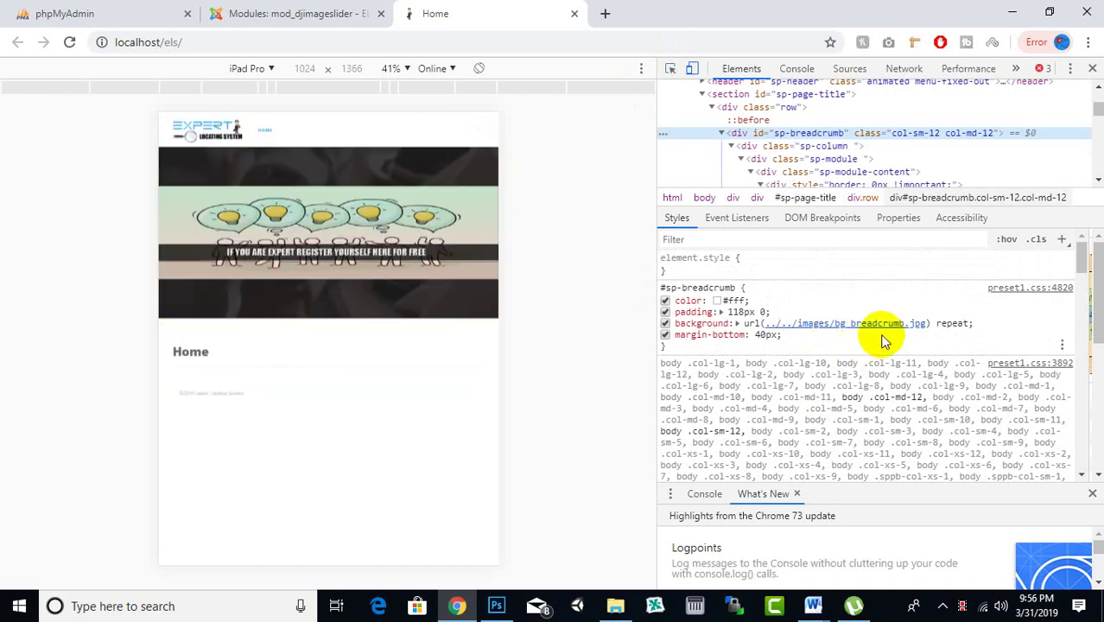
Examine the background property of the #sp-breadcrumb rule, including the image path and its expanded sub-properties.
left_click(918, 323)
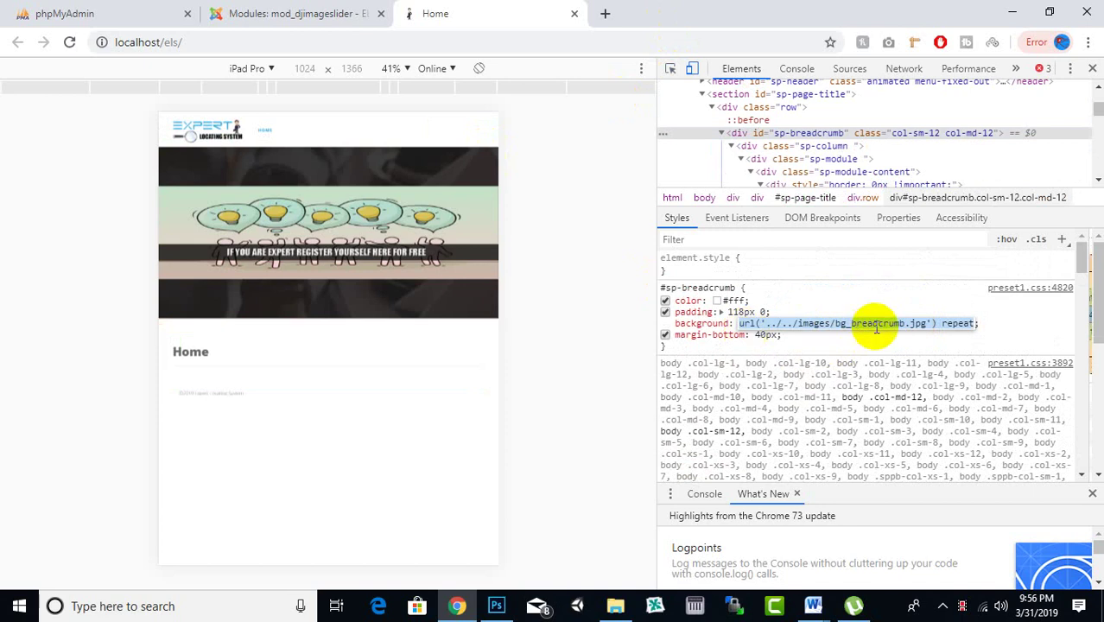
left_click(722, 323)
left_click(719, 324)
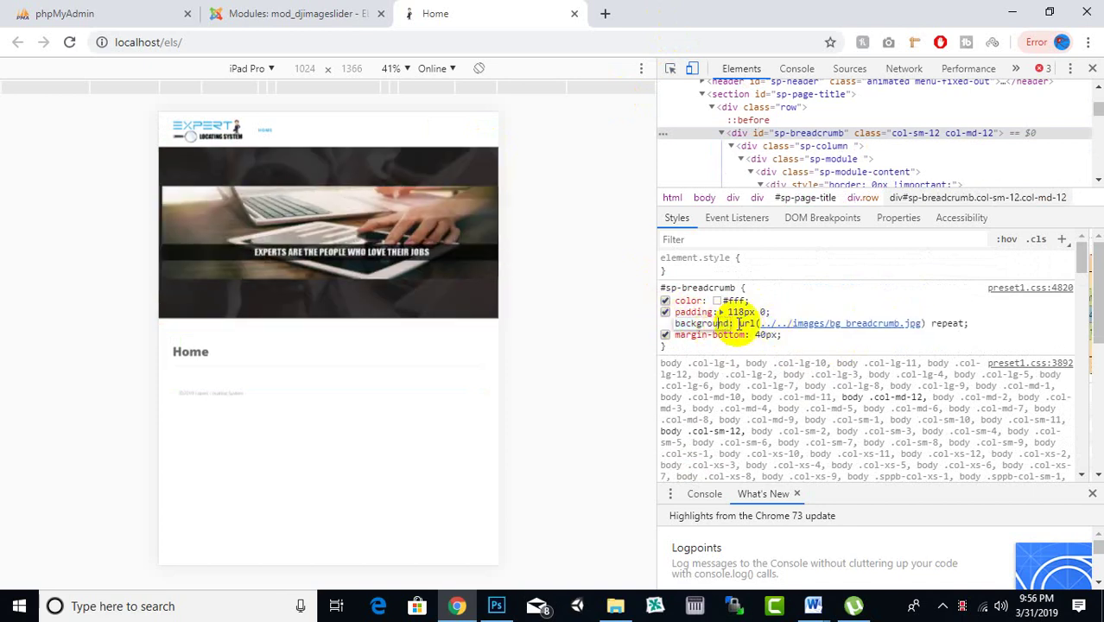
left_click(738, 325)
left_click(738, 324)
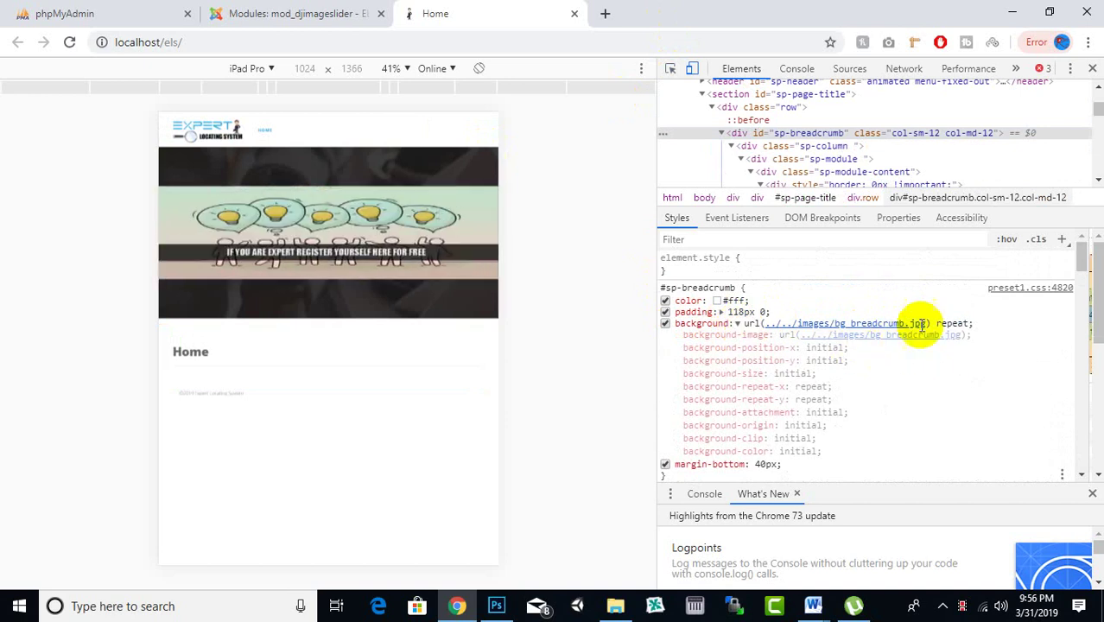
left_click(808, 326)
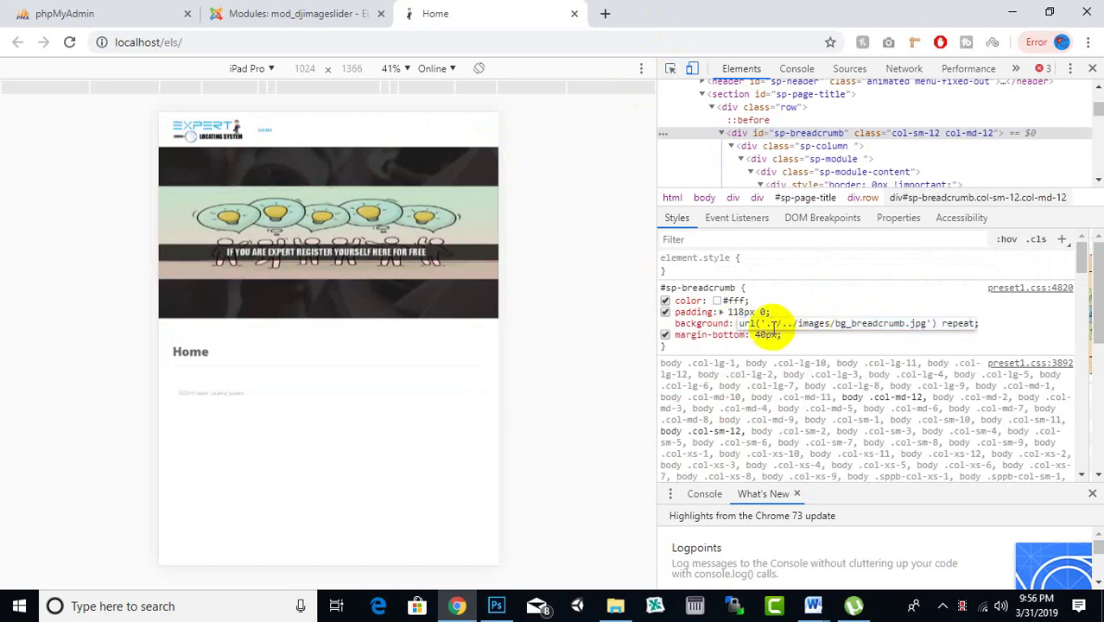
left_click_drag(767, 325, 850, 325)
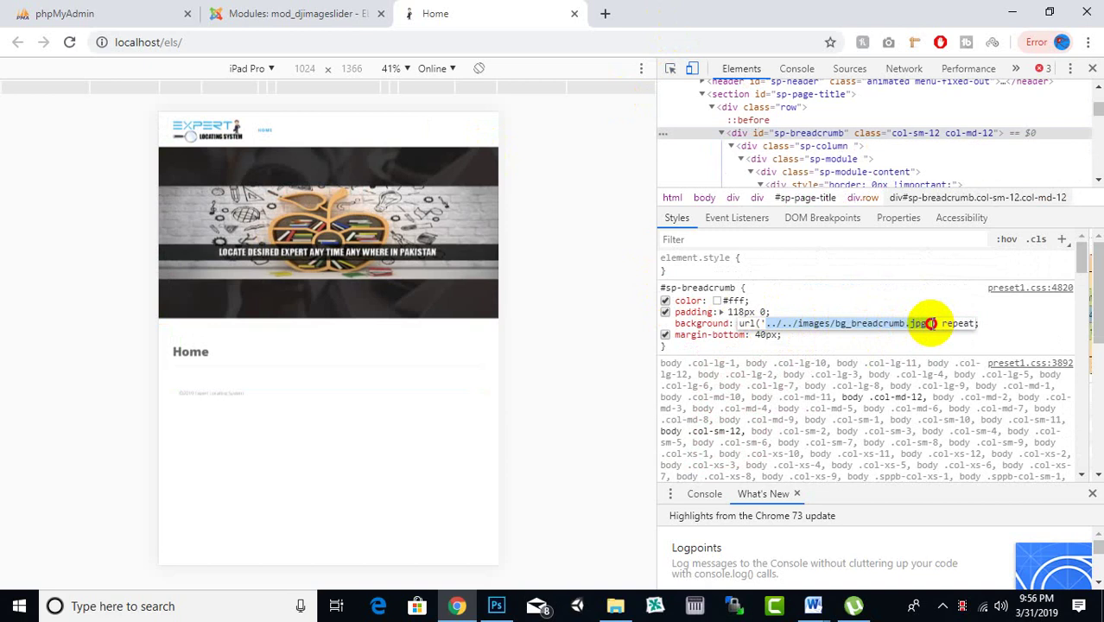
left_click(790, 333)
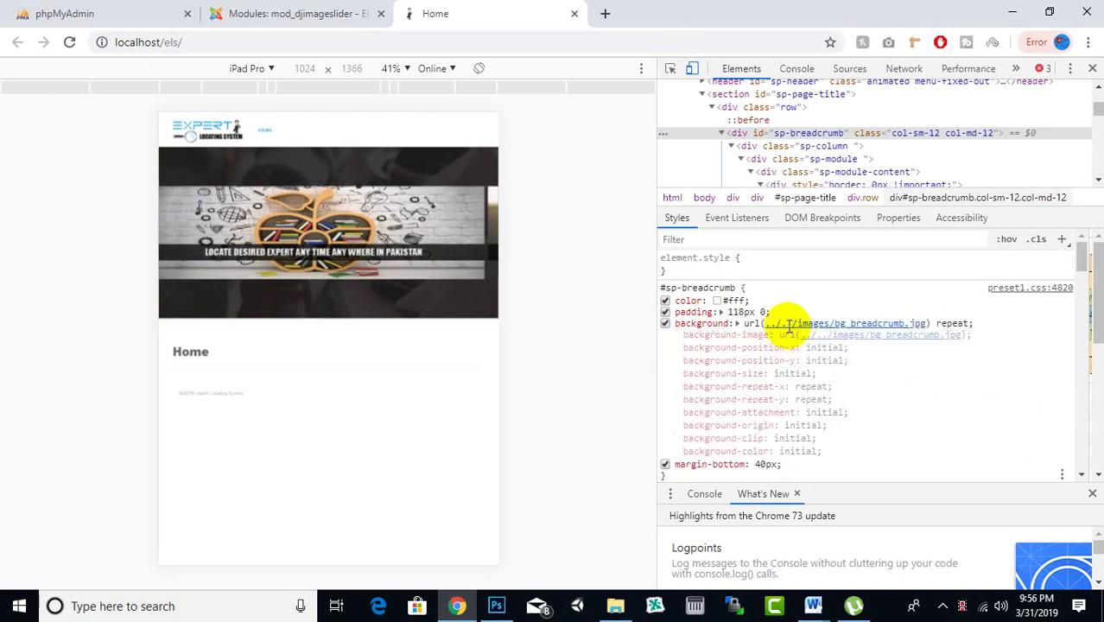
left_click(789, 326)
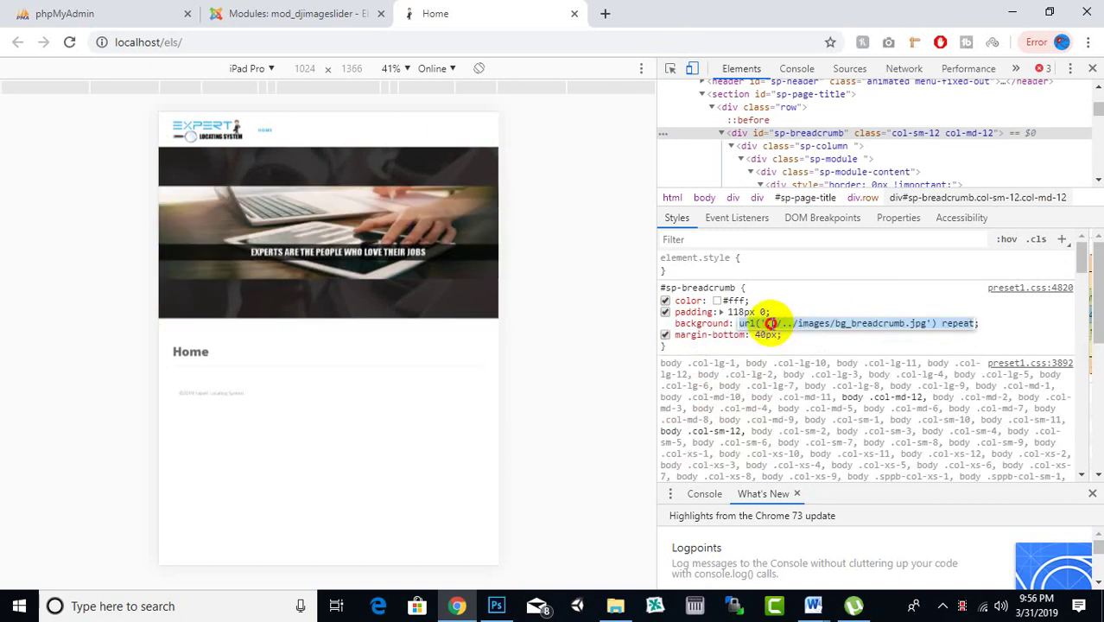
left_click(787, 333)
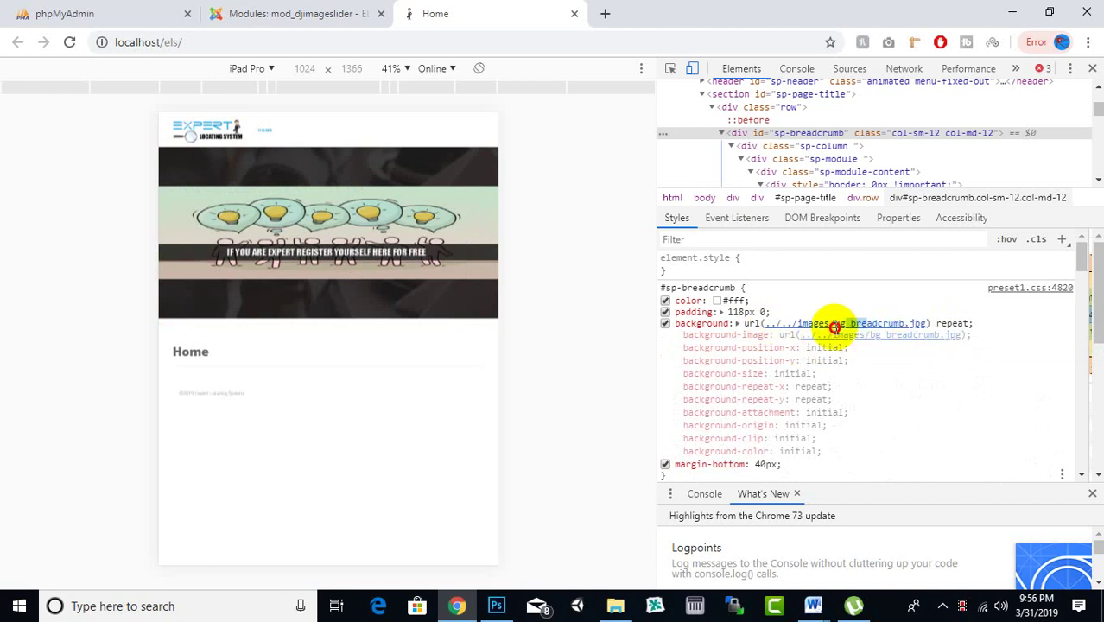
left_click_drag(834, 328, 839, 330)
left_click(781, 322)
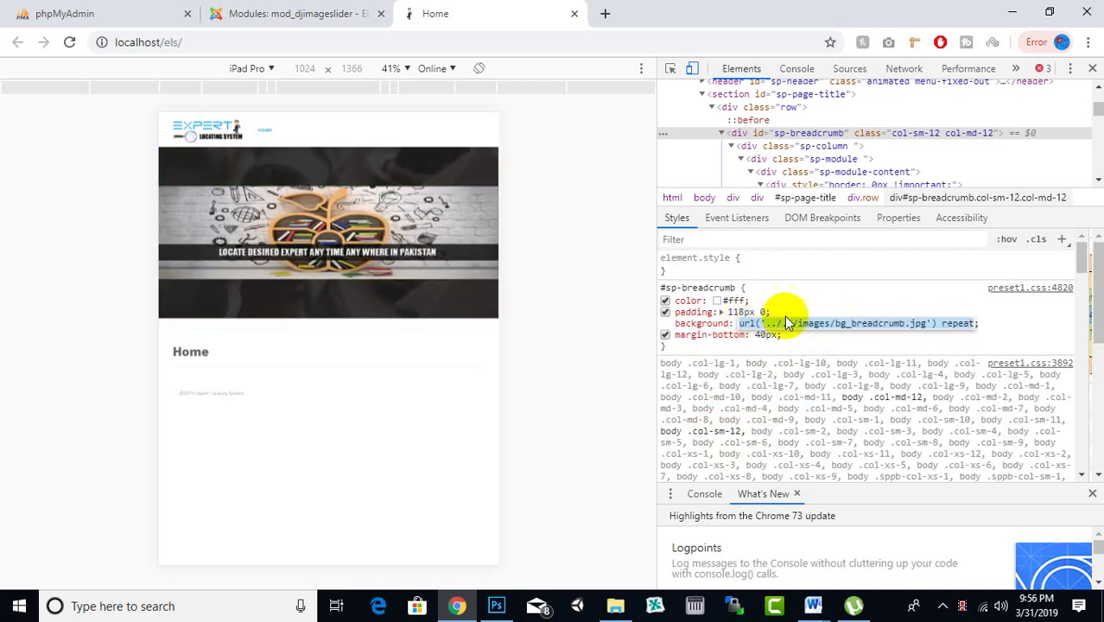
left_click(716, 324)
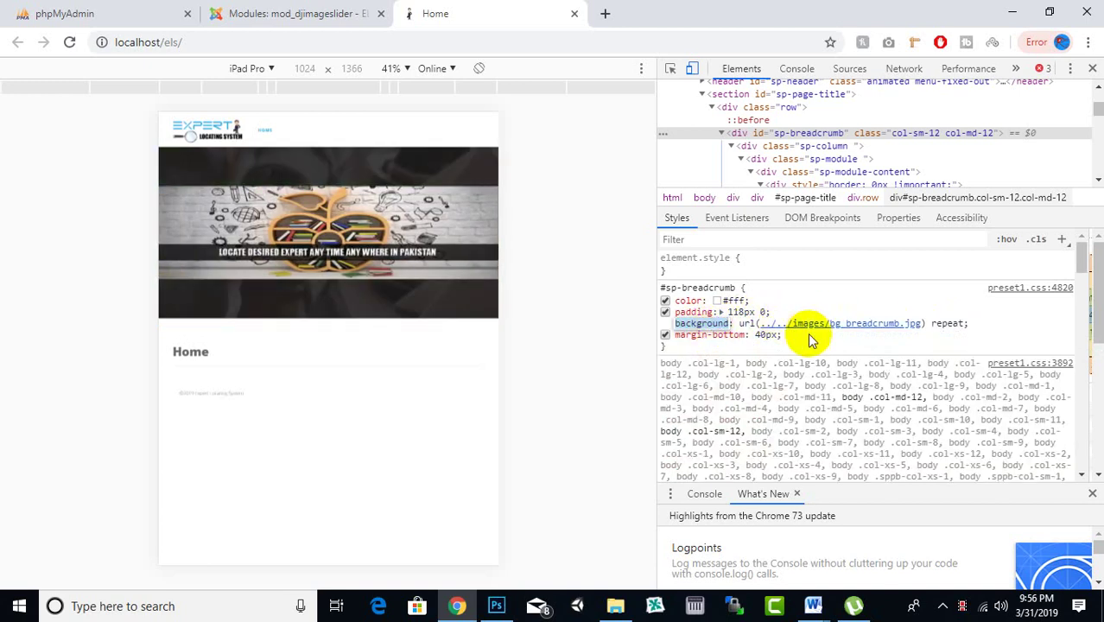
Close the developer tools on the home page, and save and close the DJ-ImageSlider module in the Joomla administrator.
left_click(1092, 69)
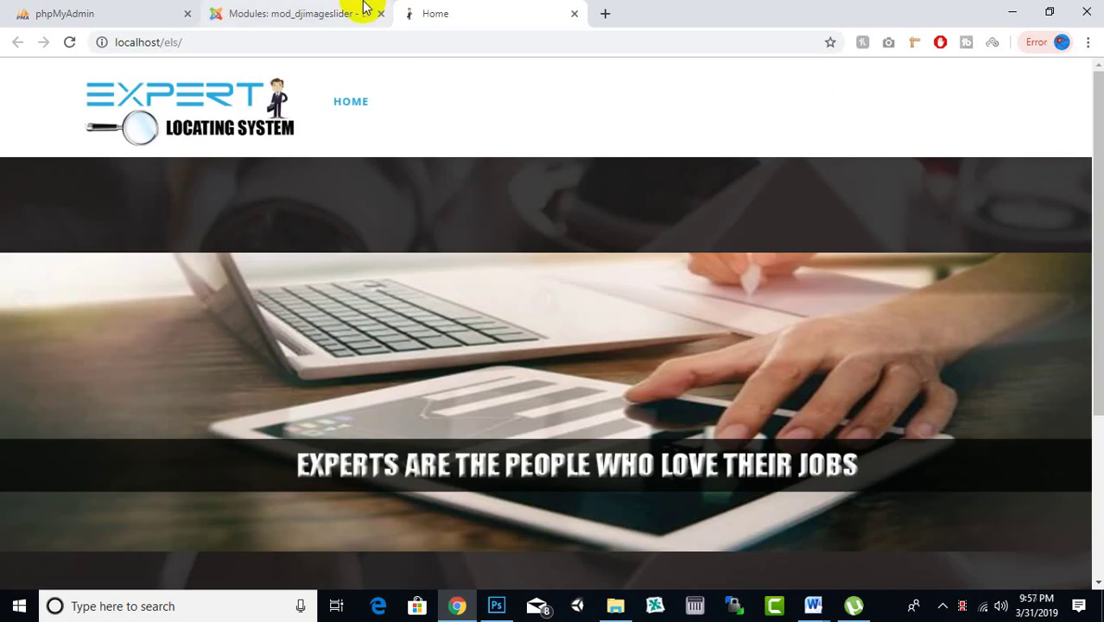
left_click(363, 13)
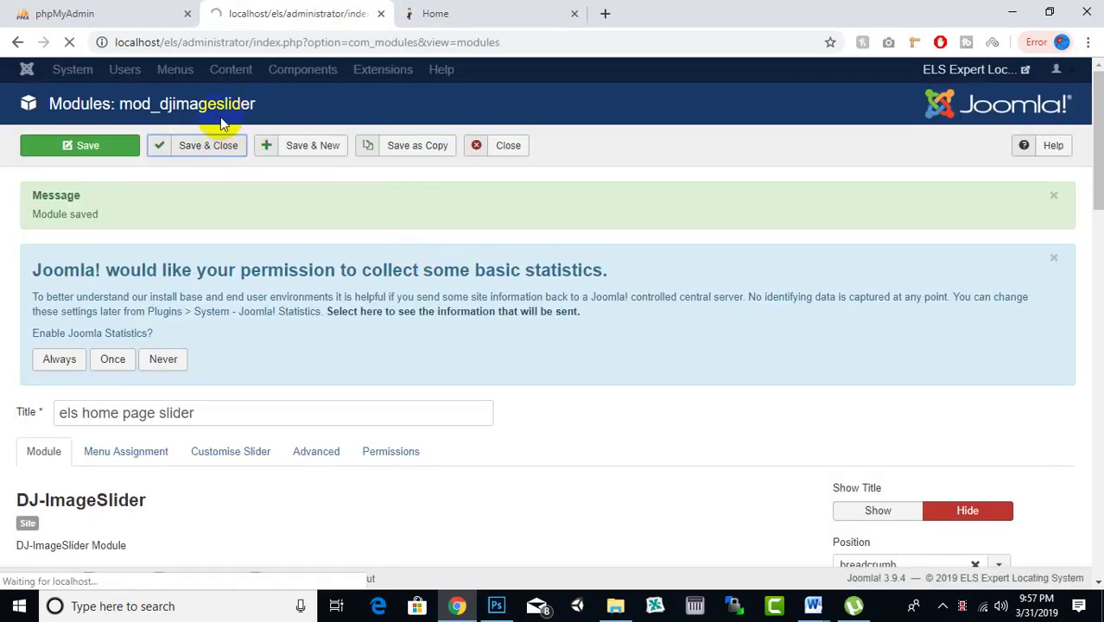
Switch to File Explorer and go from the slider theme's css folder up to the els site folder.
left_click(615, 605)
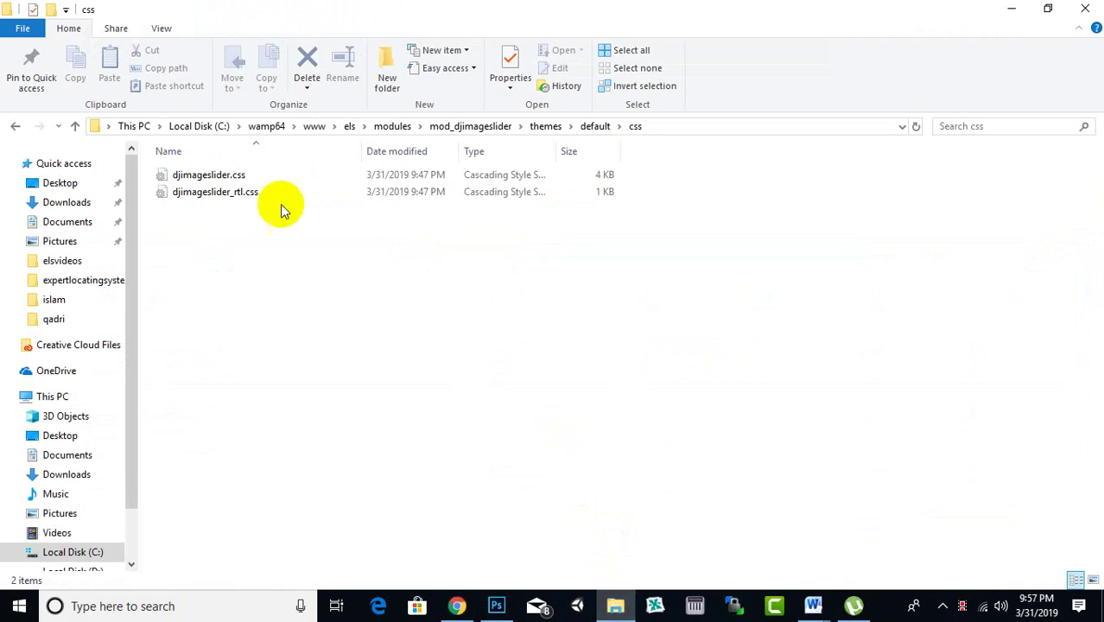
left_click(1052, 126)
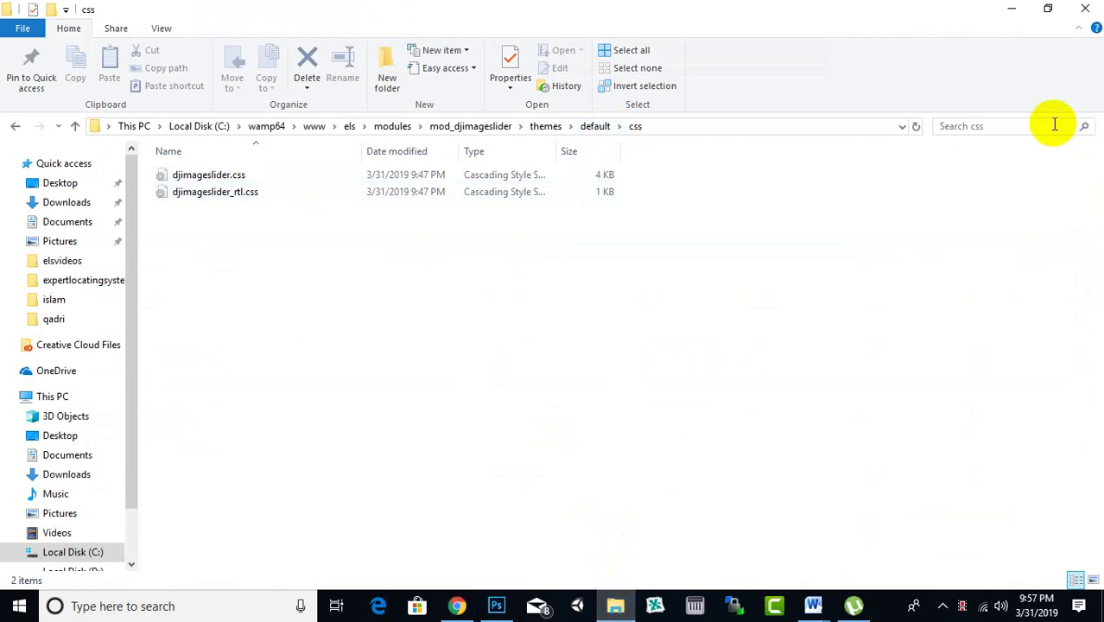
left_click(531, 127)
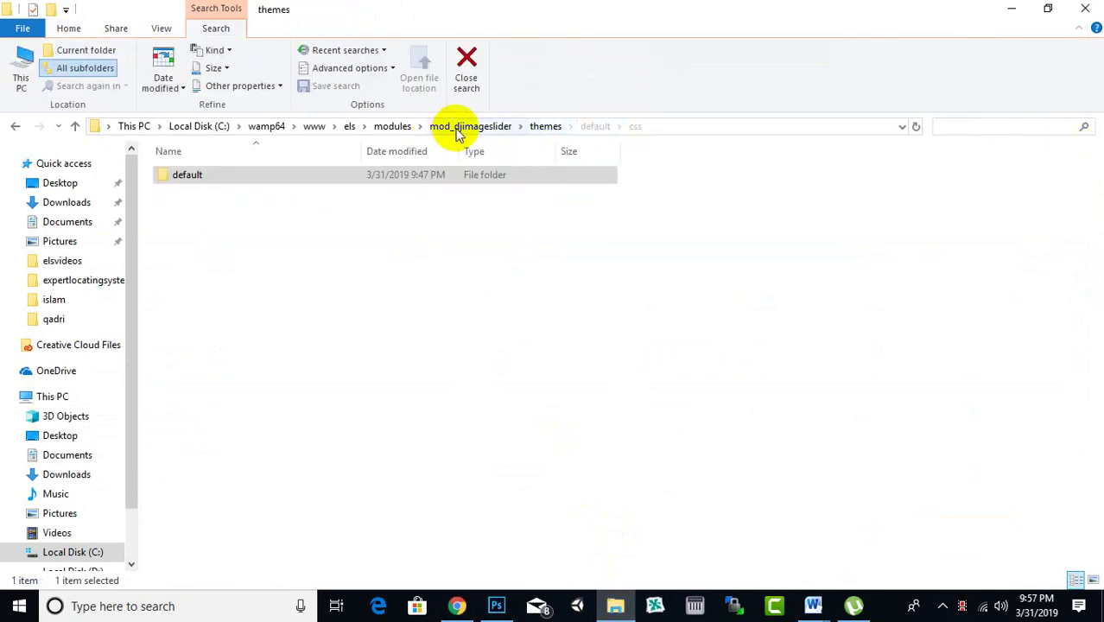
left_click(453, 128)
left_click(393, 127)
left_click(350, 127)
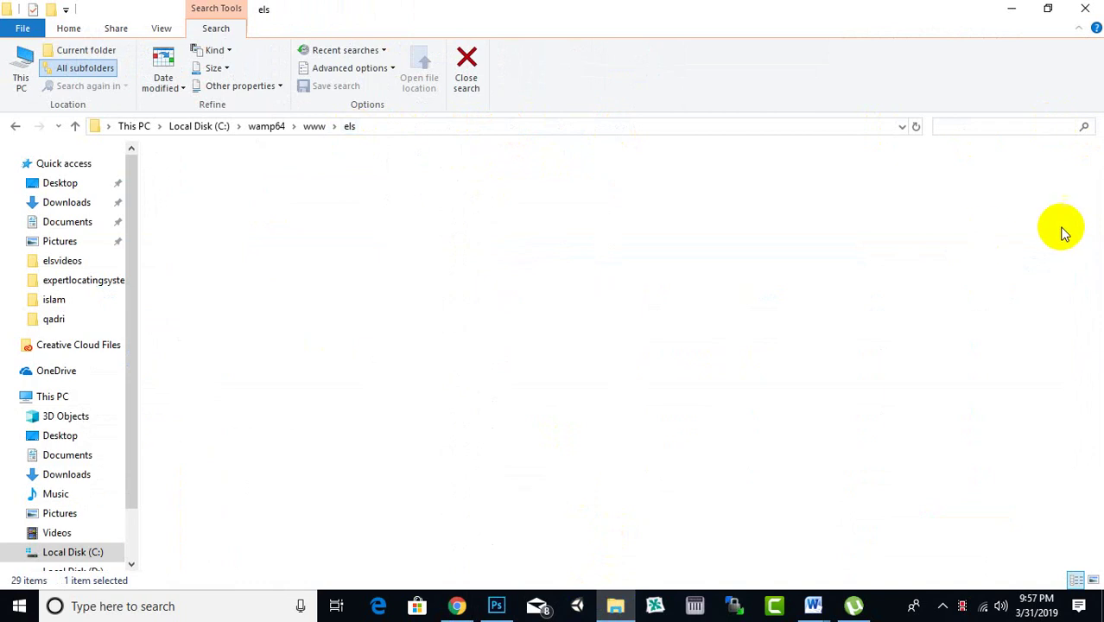
left_click(1003, 127)
key("Down")
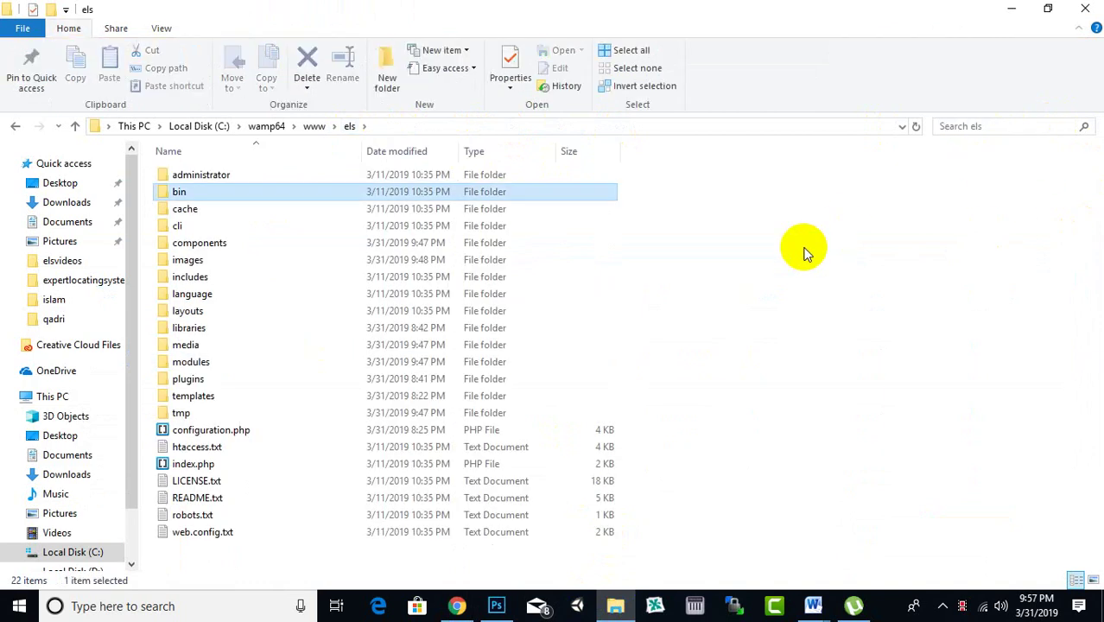
key("BackSpace")
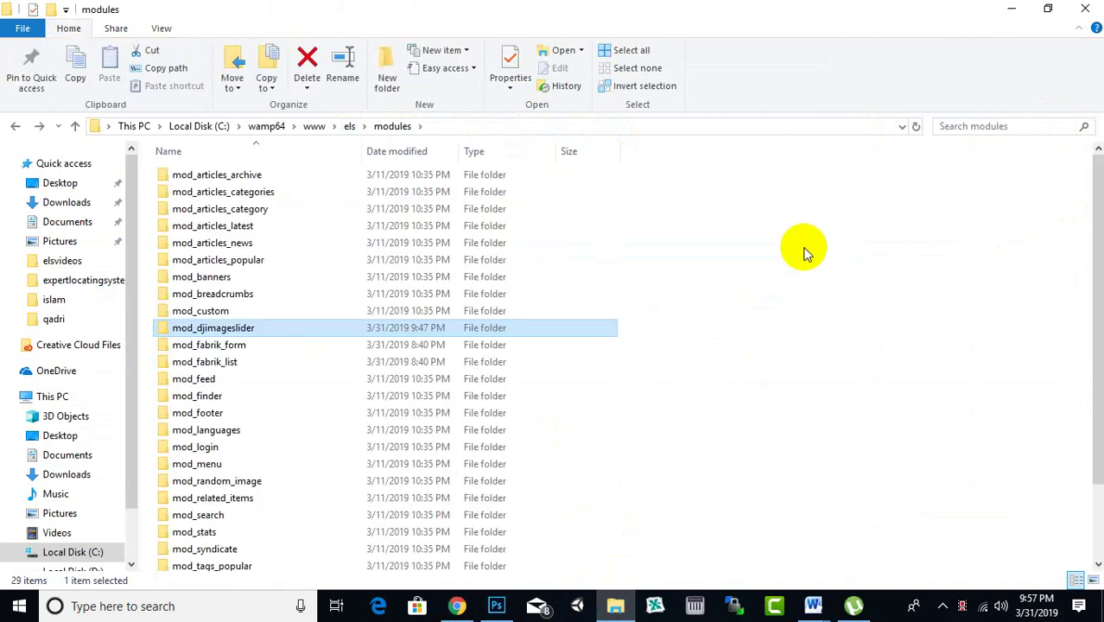
left_click(986, 126)
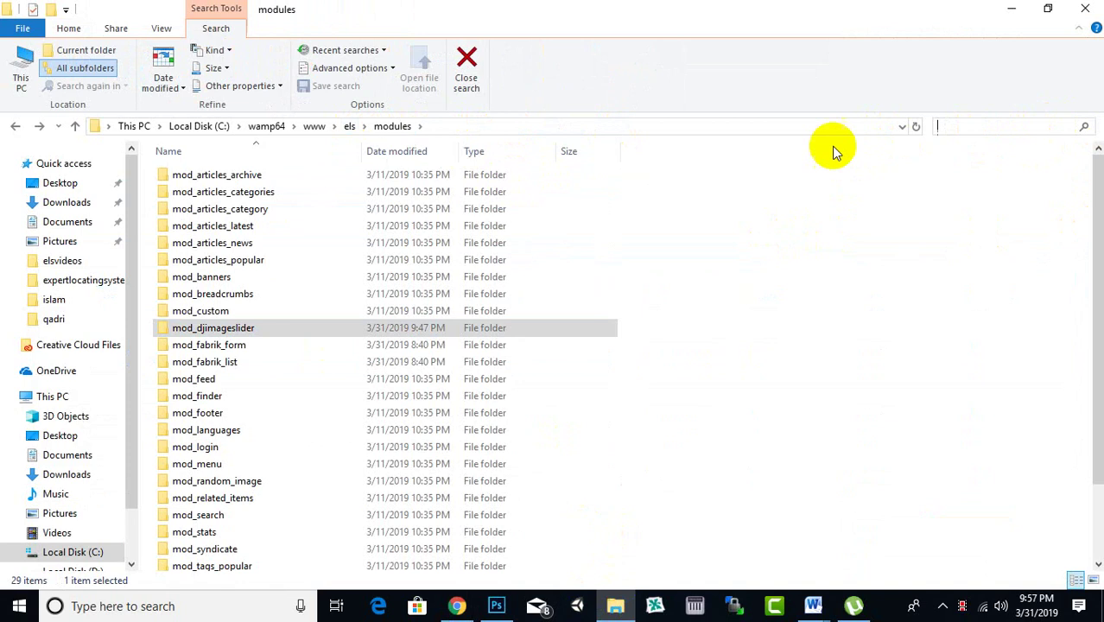
left_click(350, 126)
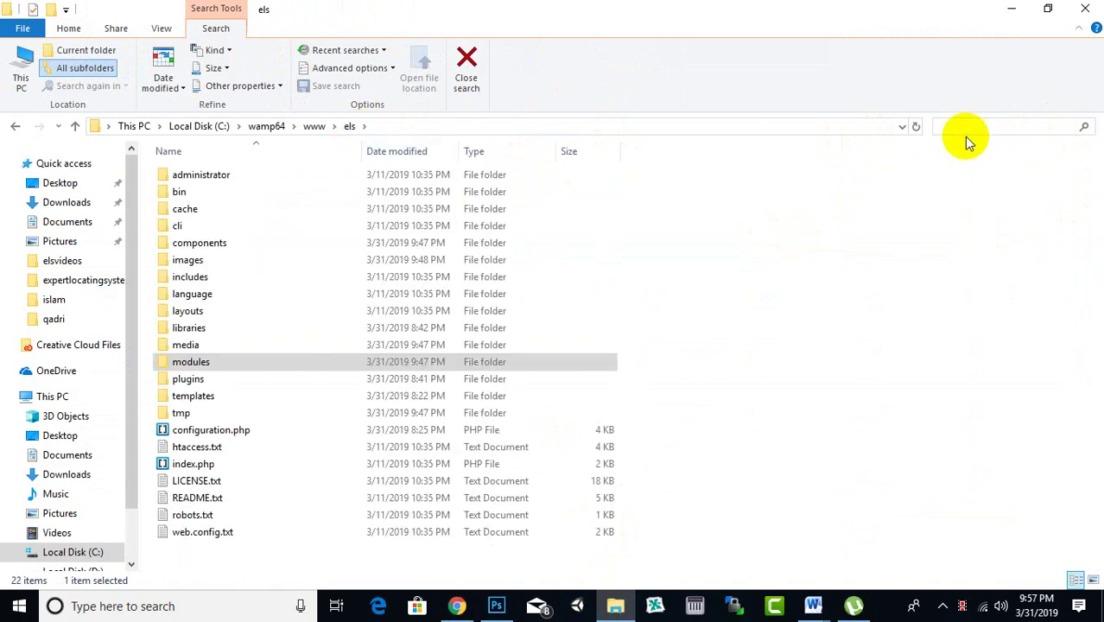
Search the els folder and its subfolders for bg and select bg_breadcrumb.jpg to check its dimensions.
type("bt")
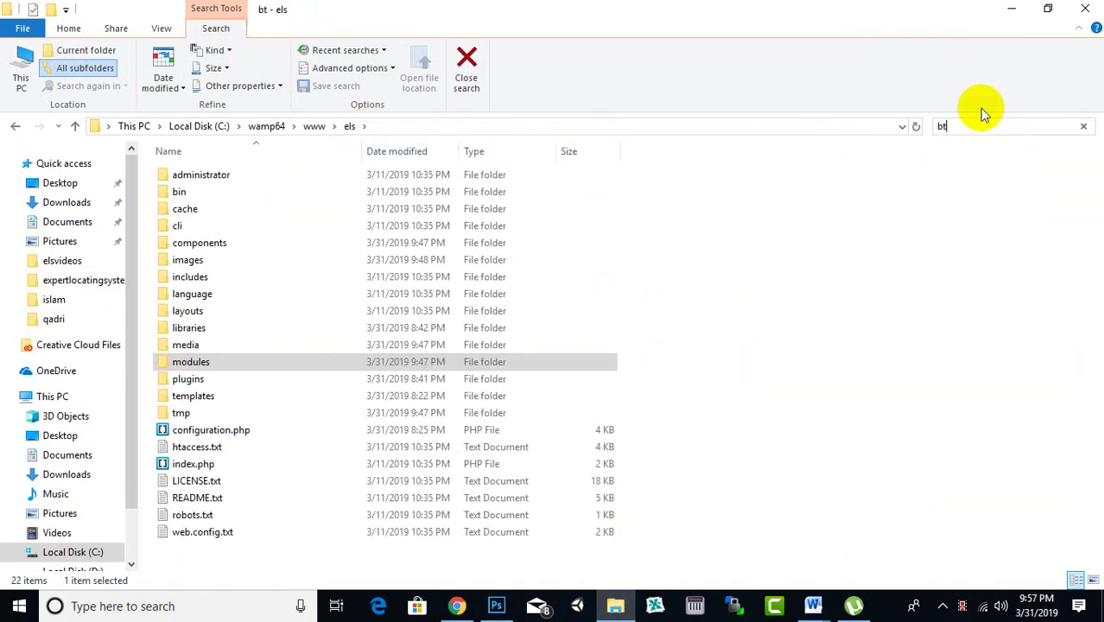
key("BackSpace")
type("g")
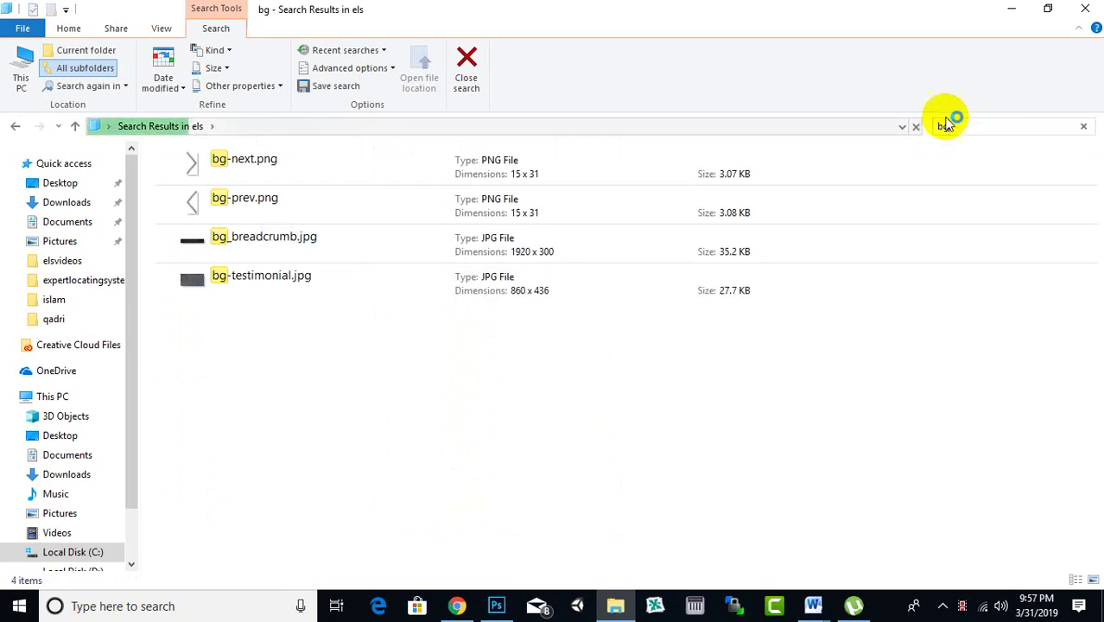
left_click(388, 257)
left_click(316, 323)
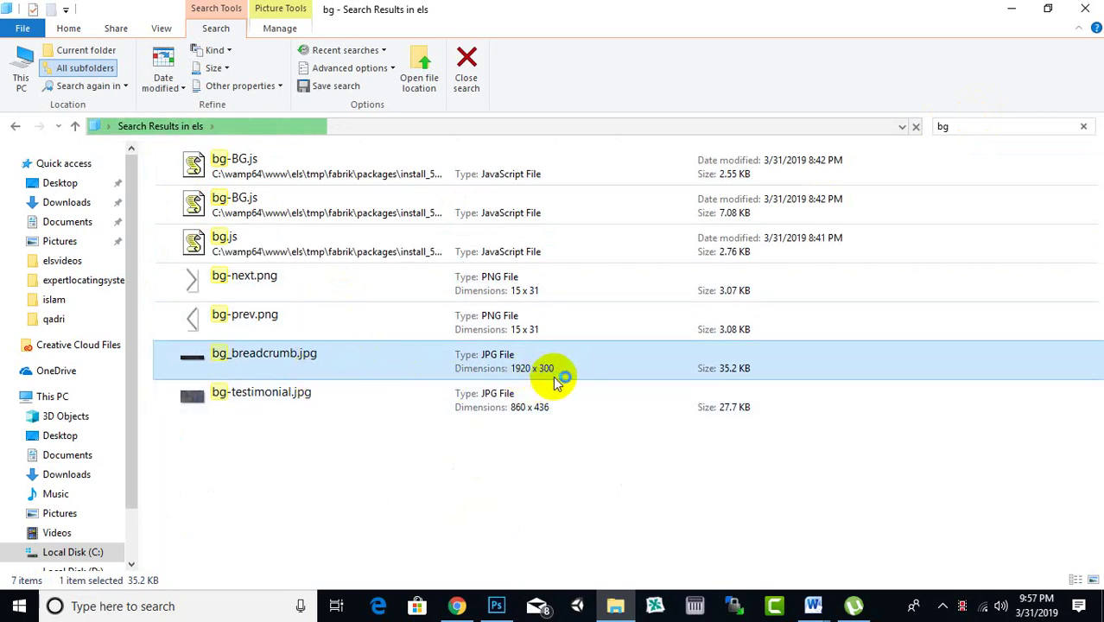
Switch to Photoshop, create a white 1920 x 300 pixel RGB document at 300 pixels/inch, and convert its background to Layer 0.
left_click(496, 606)
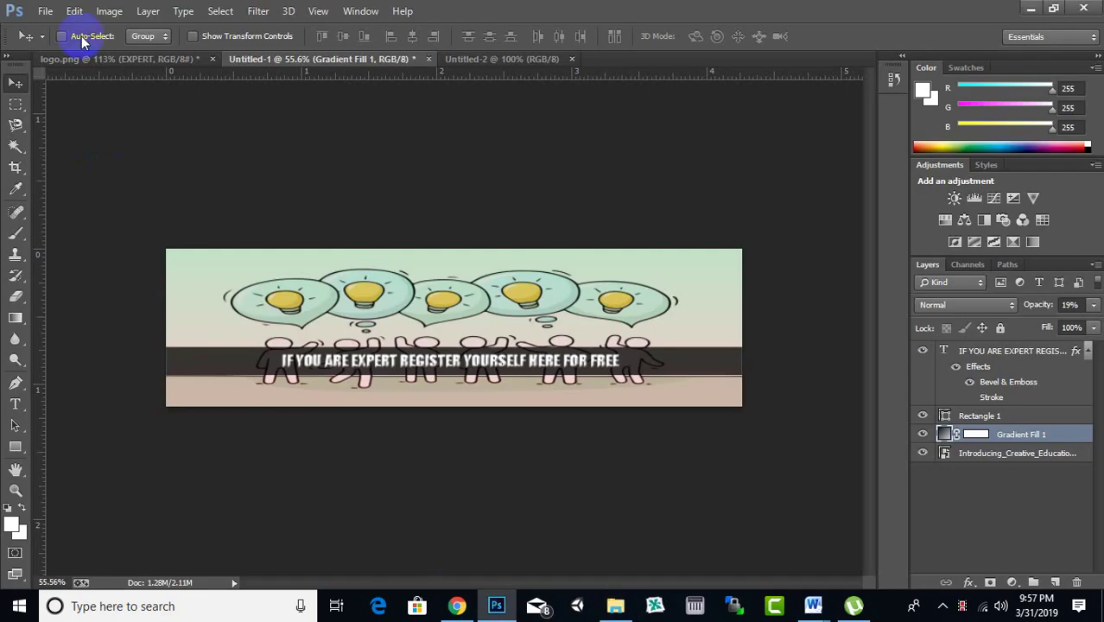
left_click(45, 10)
left_click(60, 30)
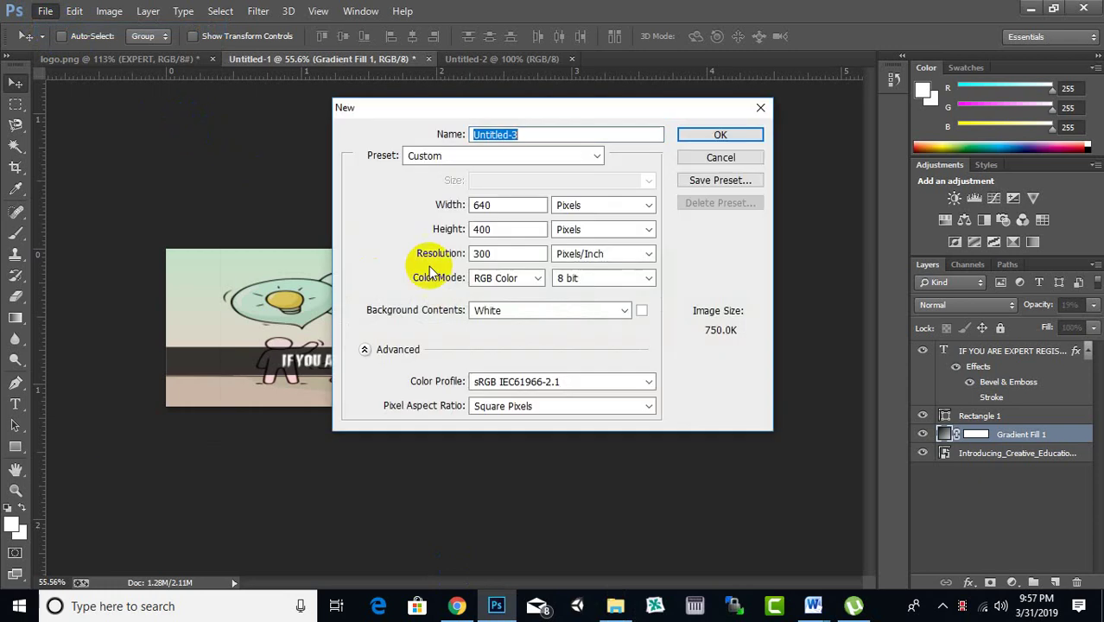
double_click(484, 205)
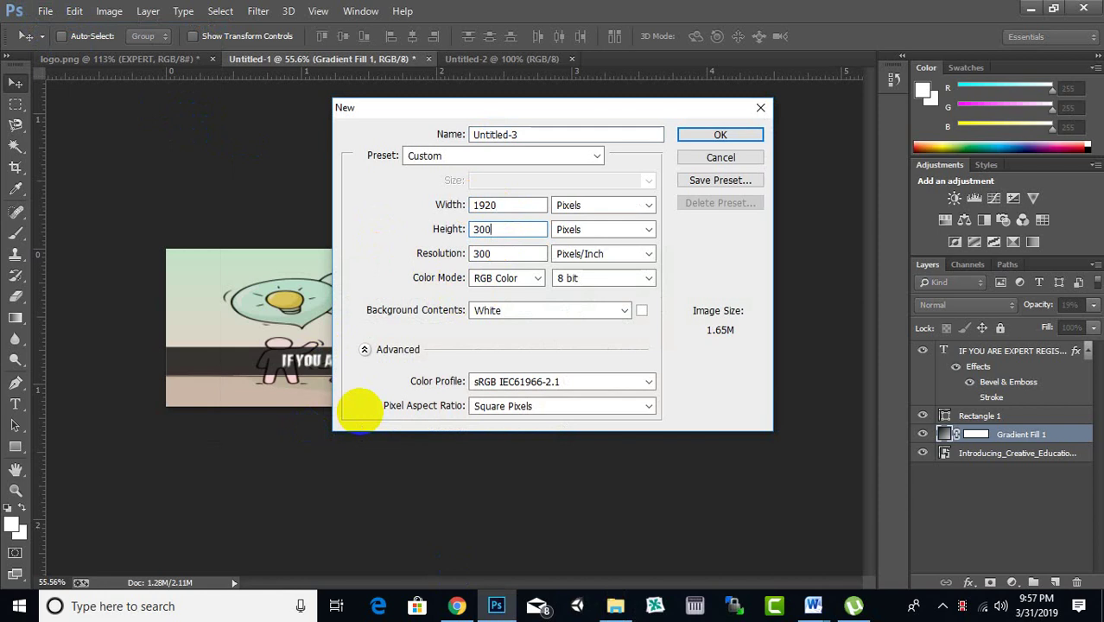
left_click(720, 135)
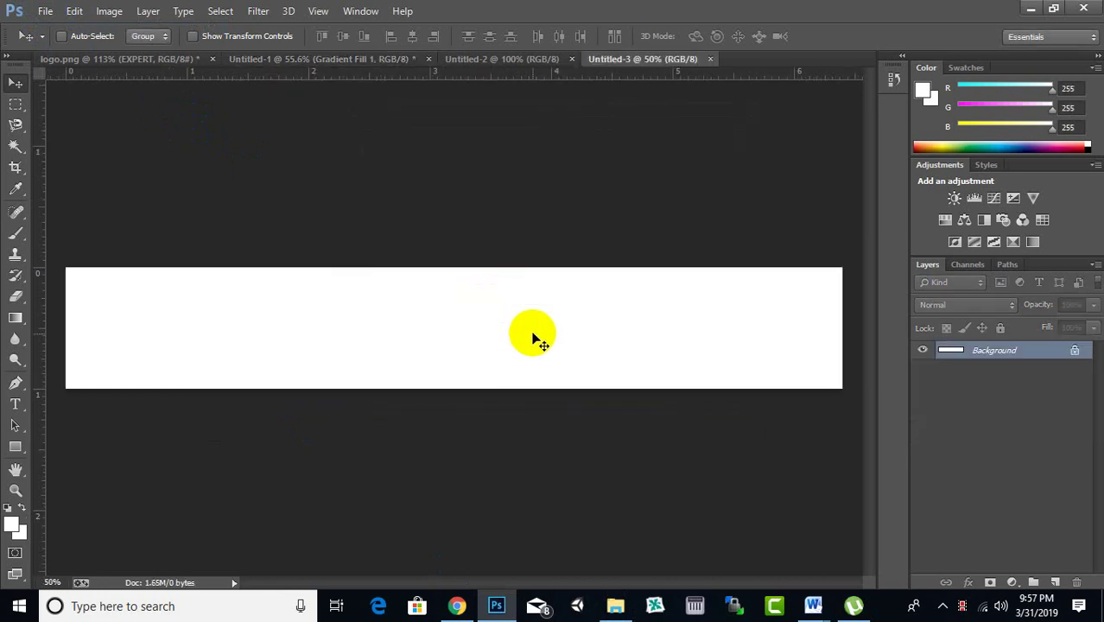
double_click(1016, 355)
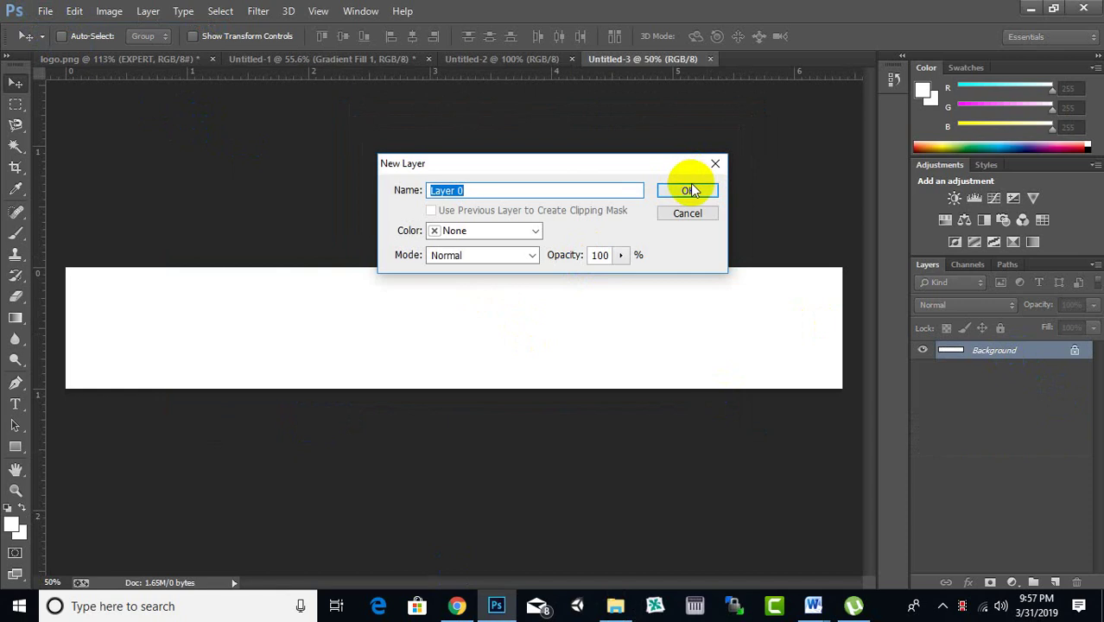
left_click(689, 190)
Switch to Chrome and review the dark areas above and below the slider on the site's home page.
left_click(456, 606)
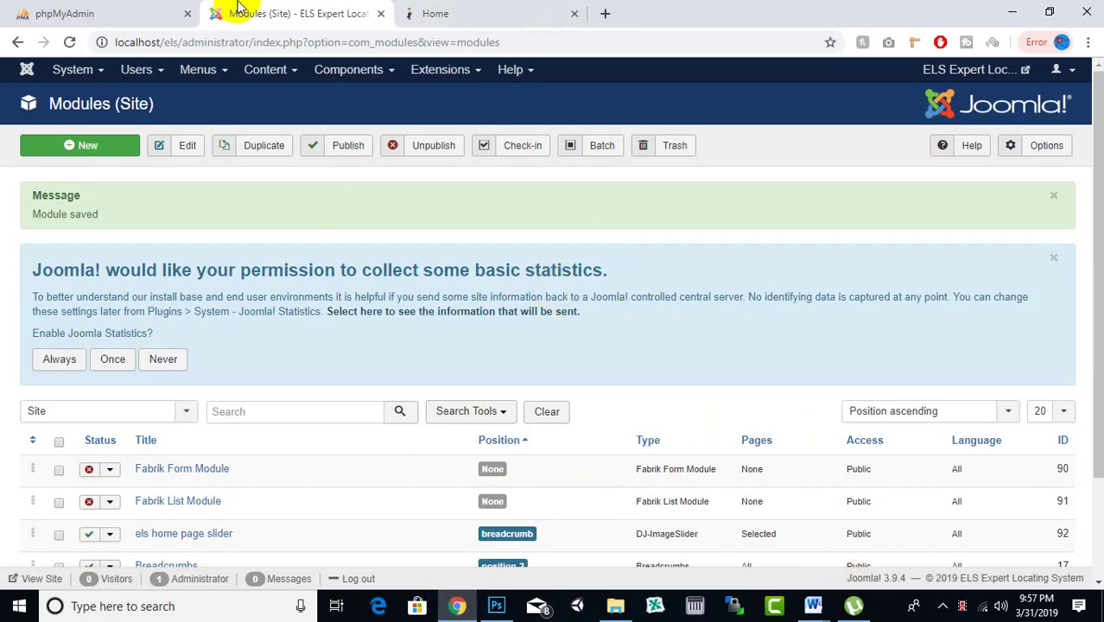
left_click(437, 13)
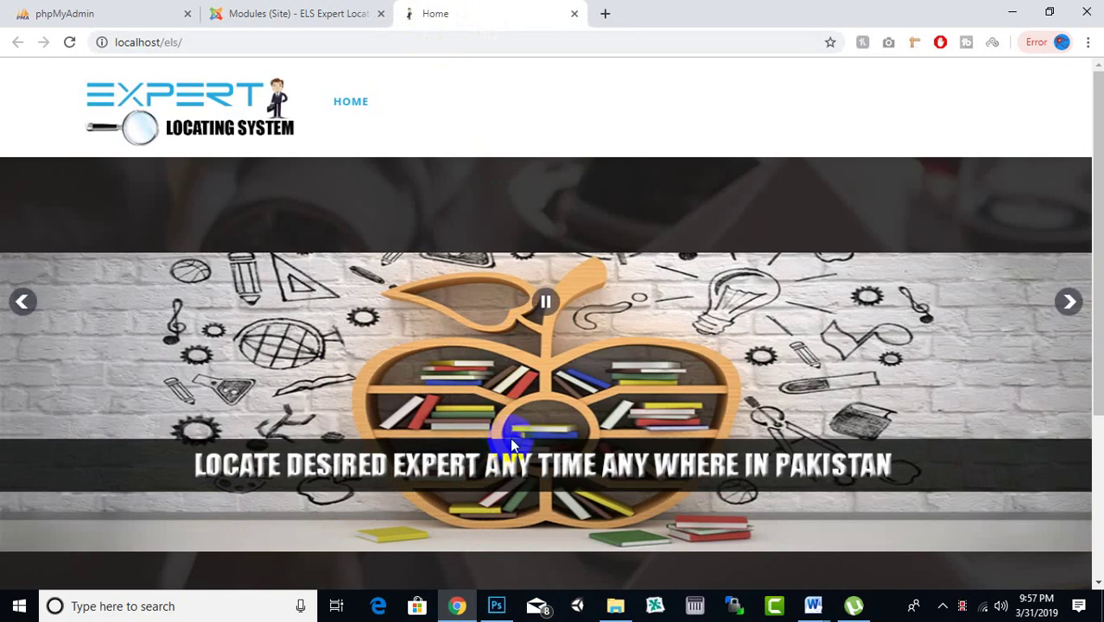
scroll(518, 458, "down", 1)
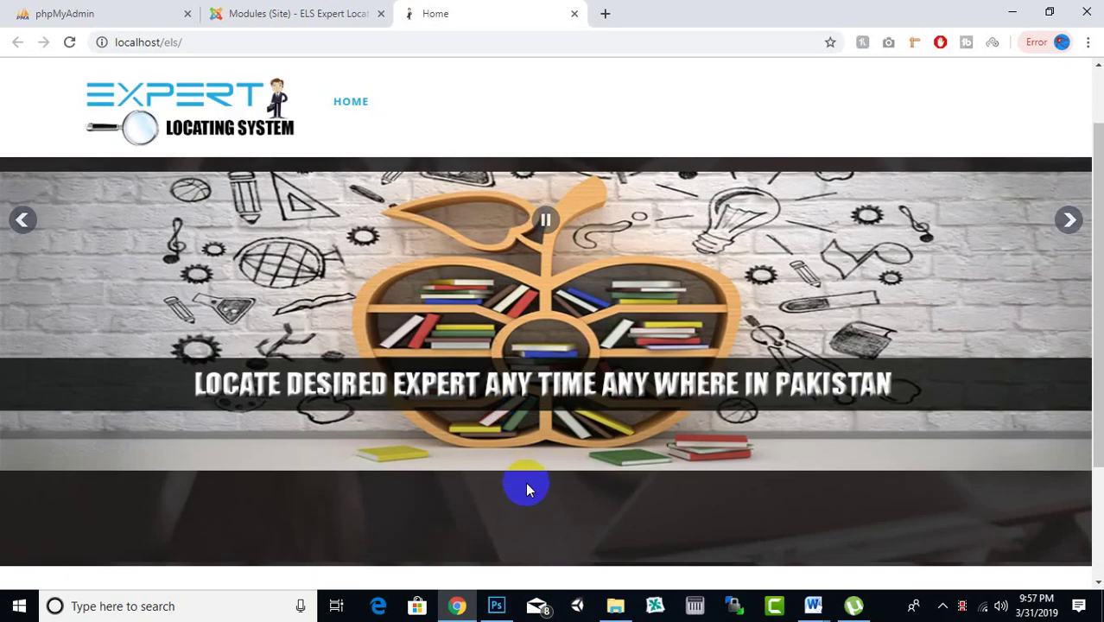
Open Google Images in a new browser tab and search for technology.
left_click(605, 13)
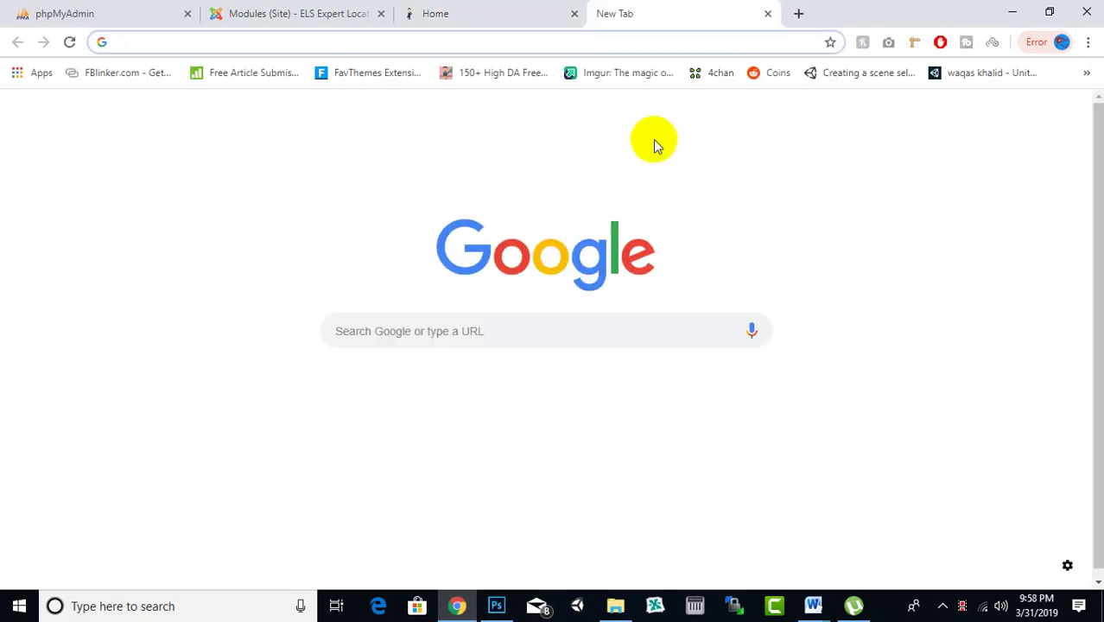
type("google.com")
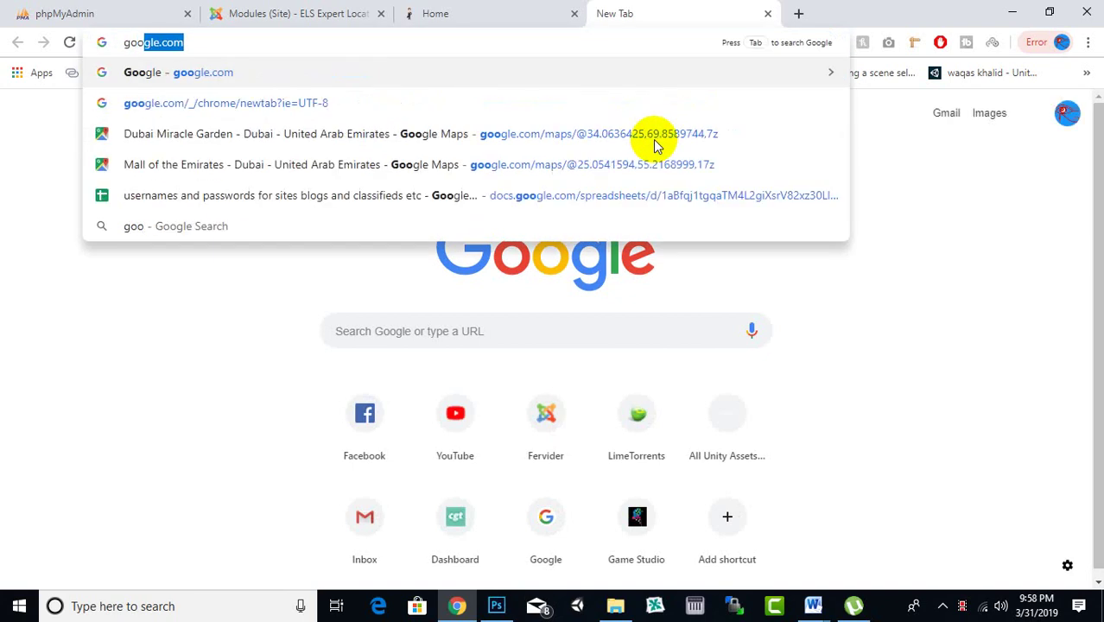
key("Return")
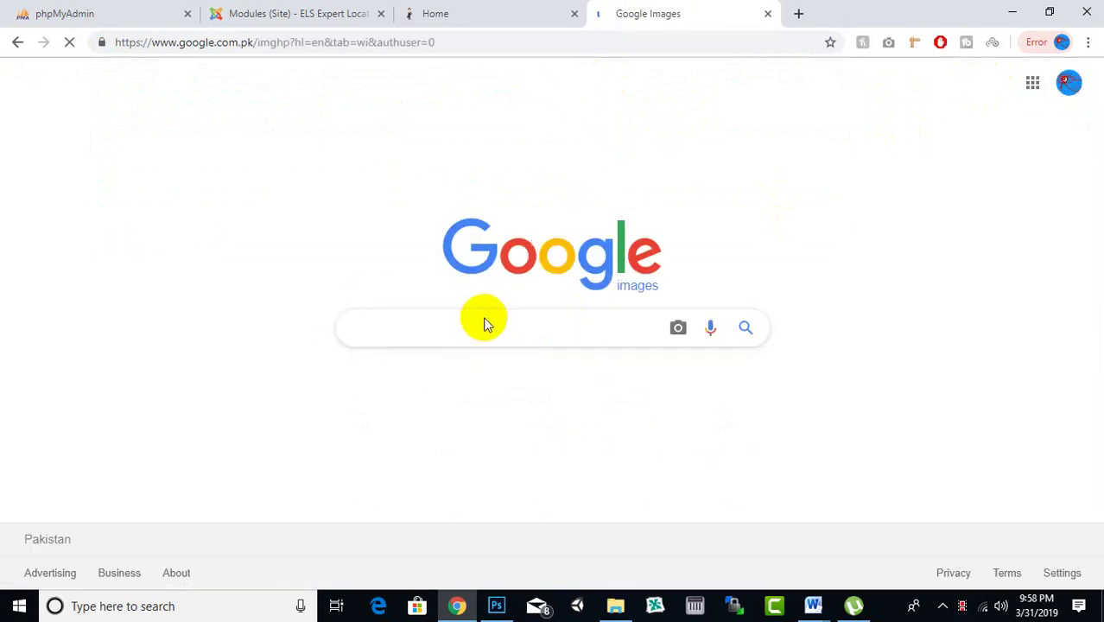
type("echno")
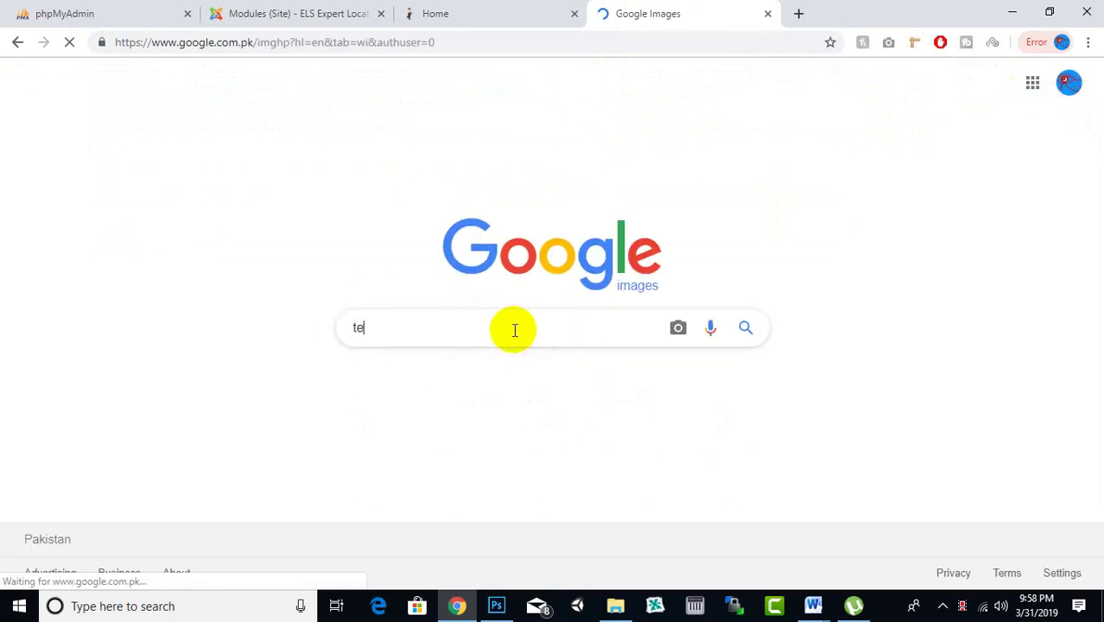
key("Down")
key("Down")
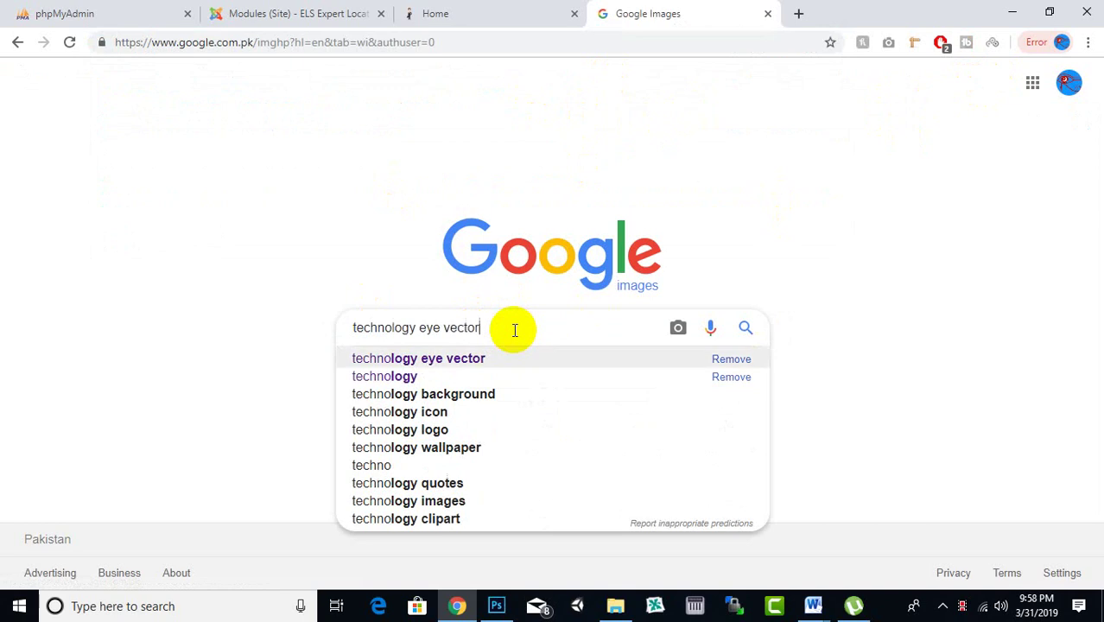
key("Return")
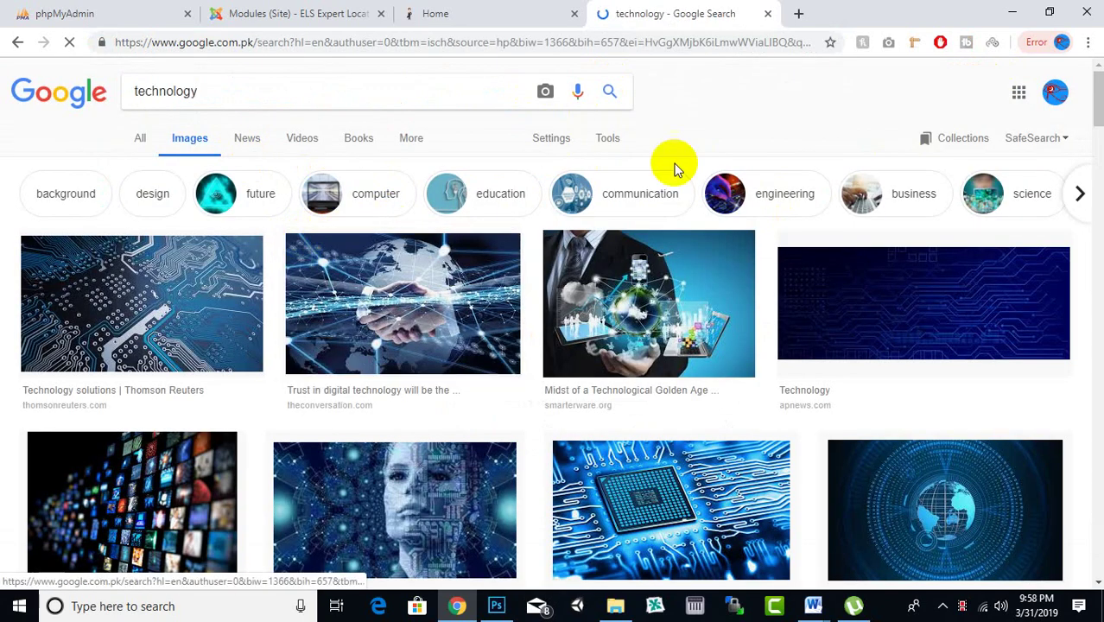
Open the 775 × 300 dark blue circuit image result in a new tab and browse the remaining technology results.
scroll(771, 137, "down", 3)
right_click(876, 102)
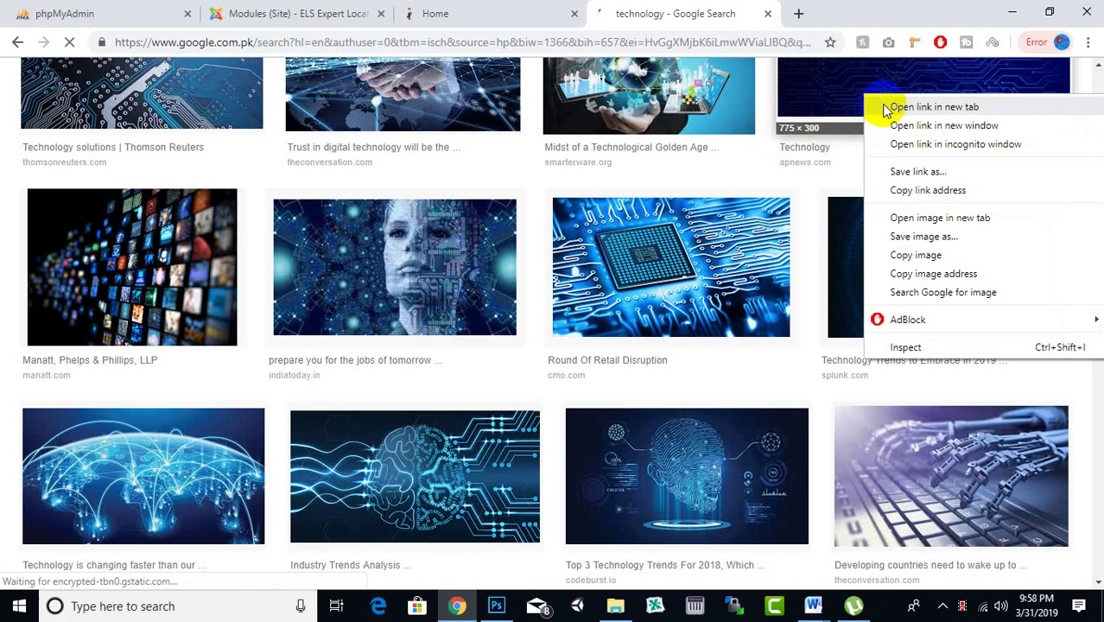
left_click(890, 107)
scroll(468, 227, "down", 5)
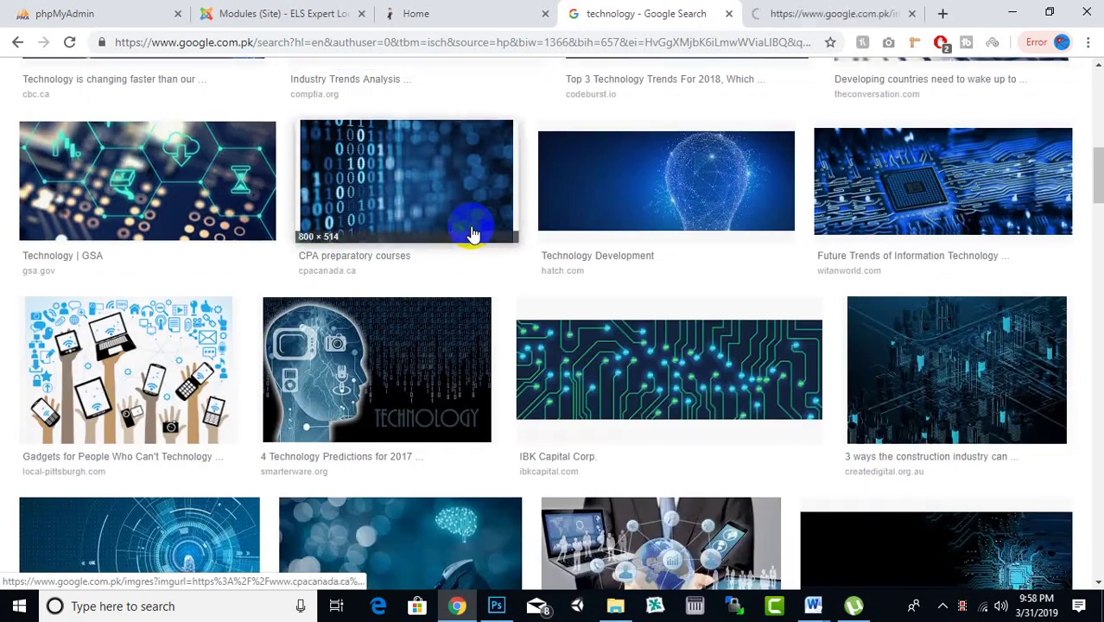
scroll(471, 233, "down", 1)
scroll(472, 233, "down", 7)
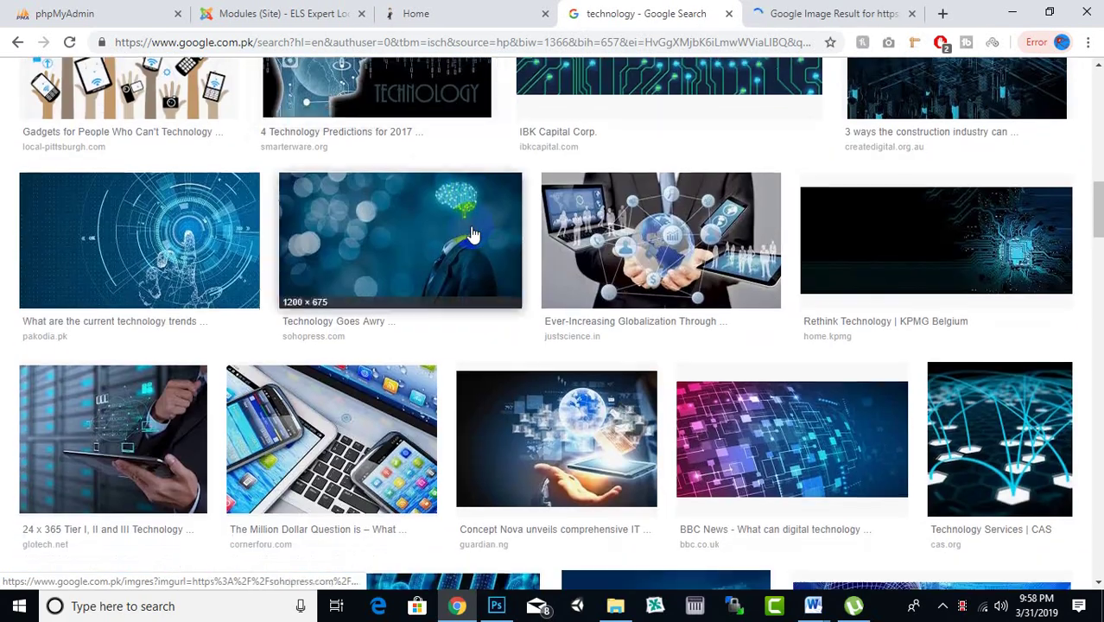
scroll(488, 226, "down", 3)
scroll(271, 284, "up", 3)
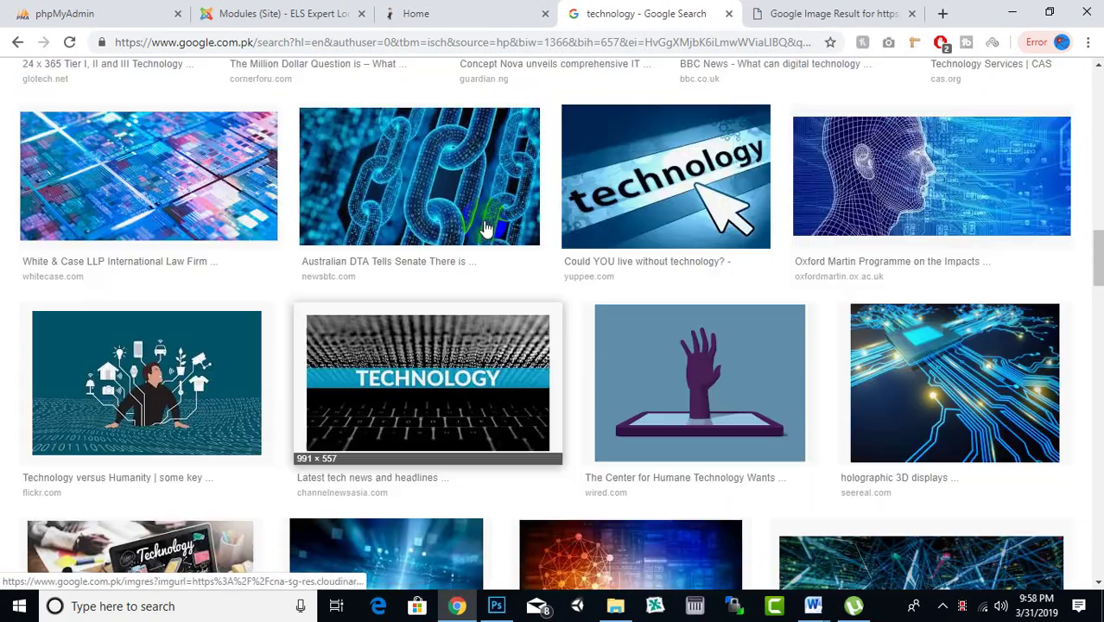
scroll(273, 292, "down", 5)
Save the dark blue circuit image as 775.jpeg in the els site's images folder.
left_click(794, 14)
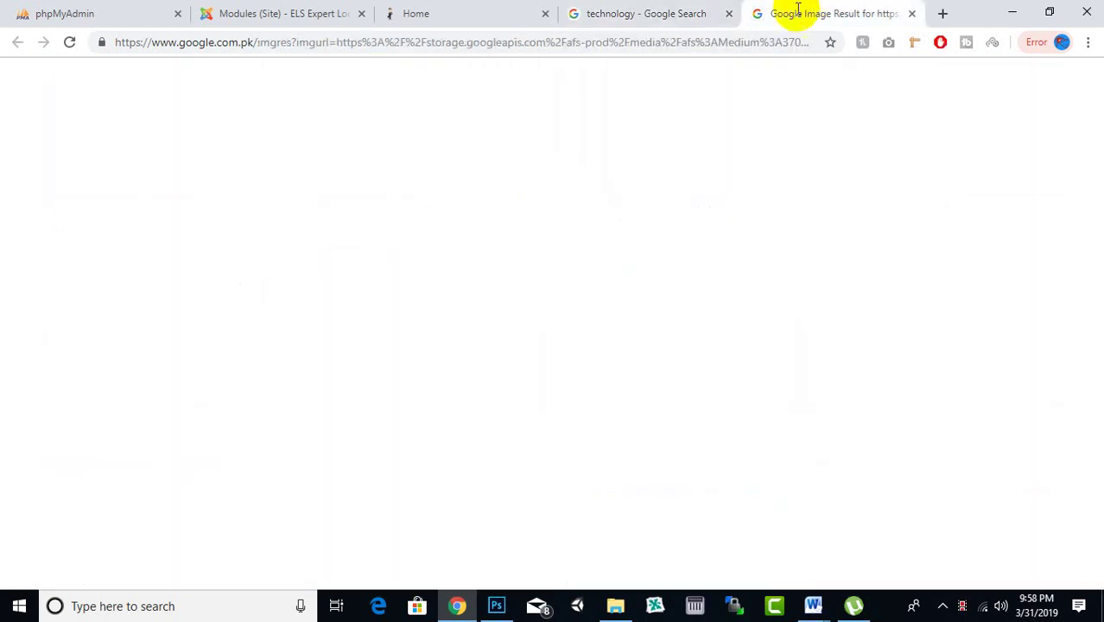
right_click(488, 273)
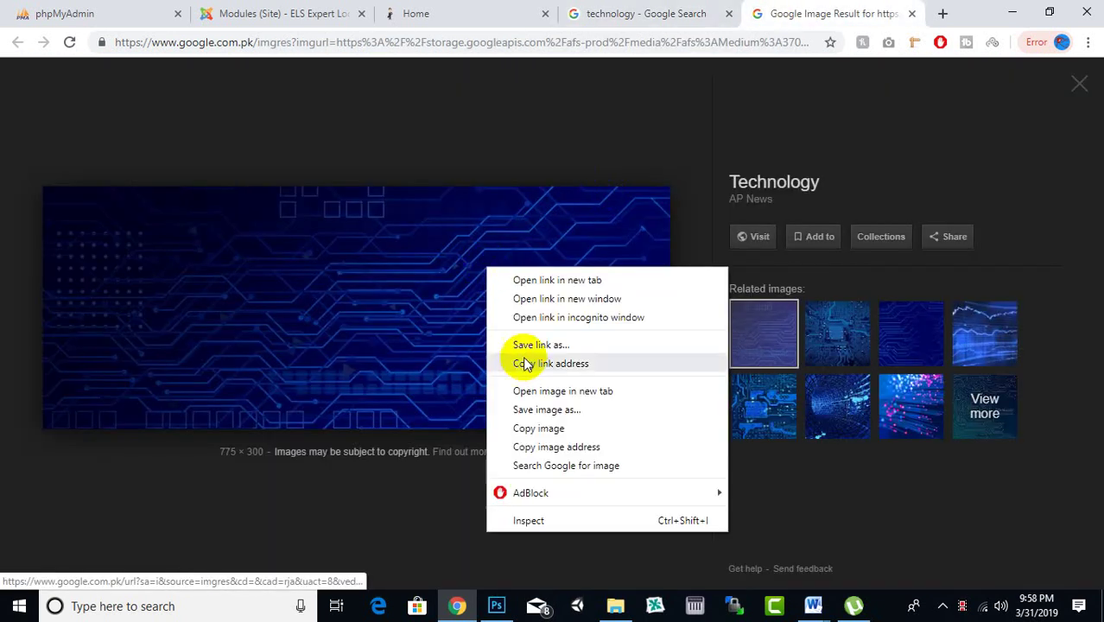
left_click(529, 408)
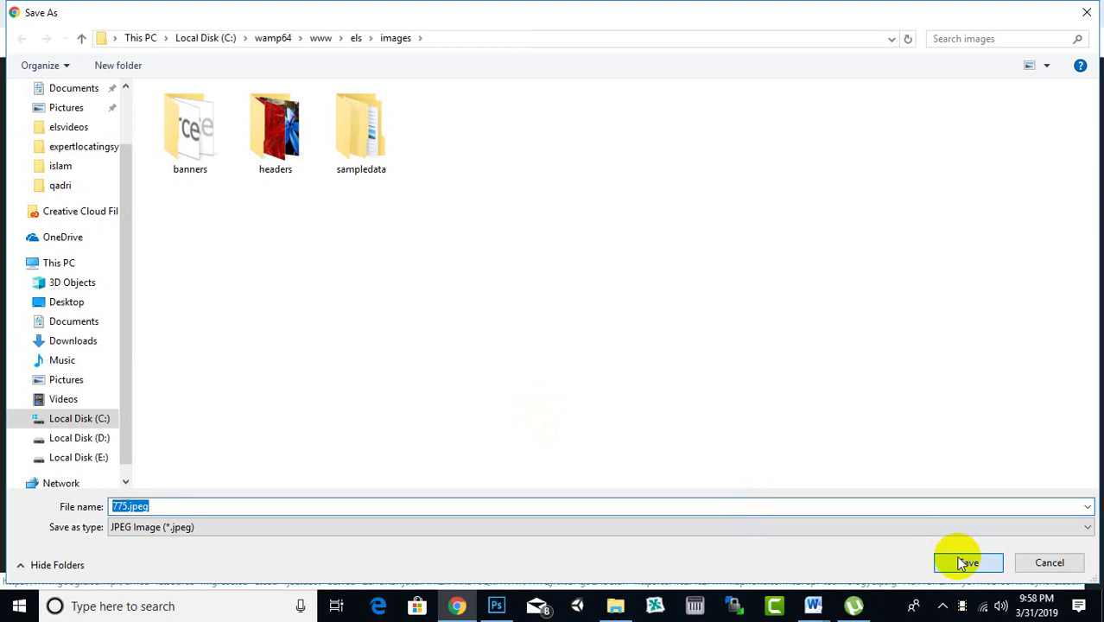
left_click(961, 562)
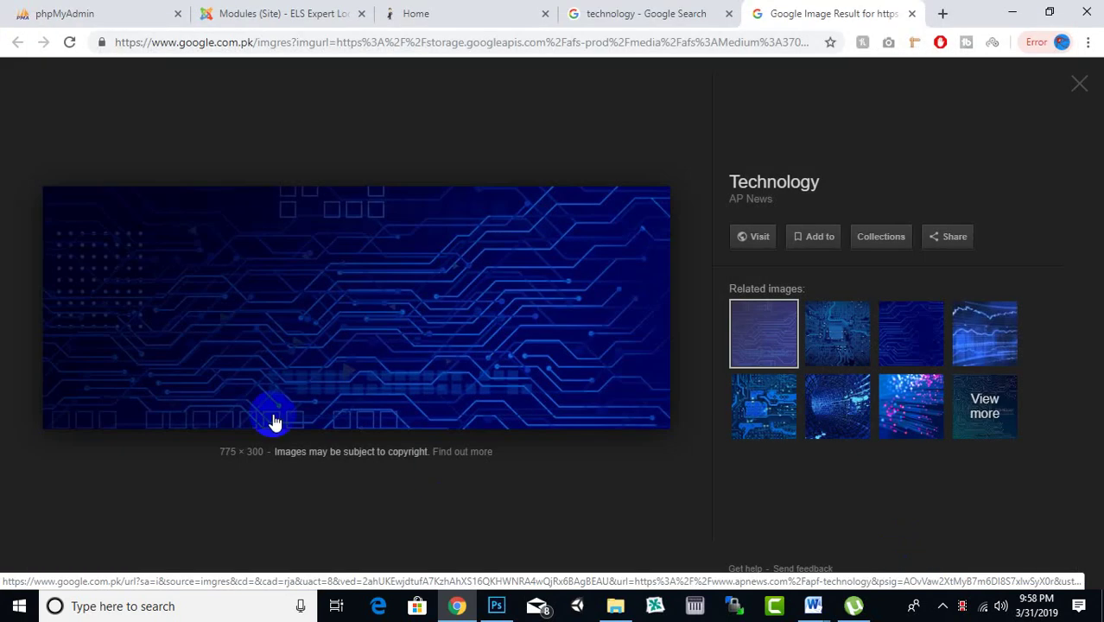
Place 775.jpeg in the 1920 x 300 Photoshop document and stretch it horizontally to cover the full canvas width.
left_click_drag(76, 579, 534, 397)
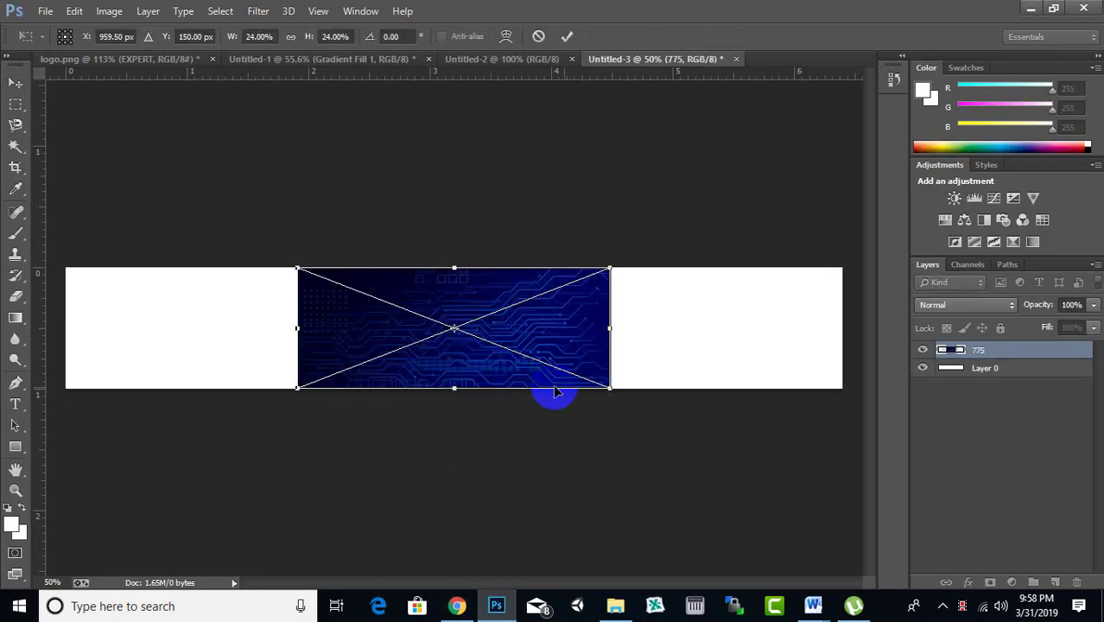
left_click_drag(614, 330, 843, 335)
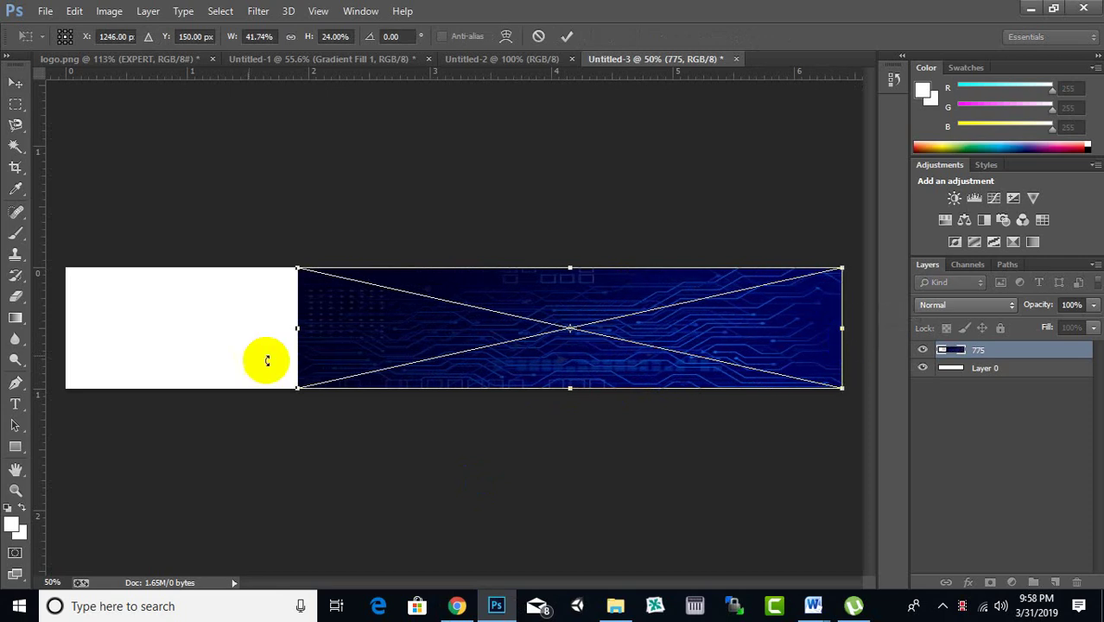
left_click_drag(302, 329, 65, 357)
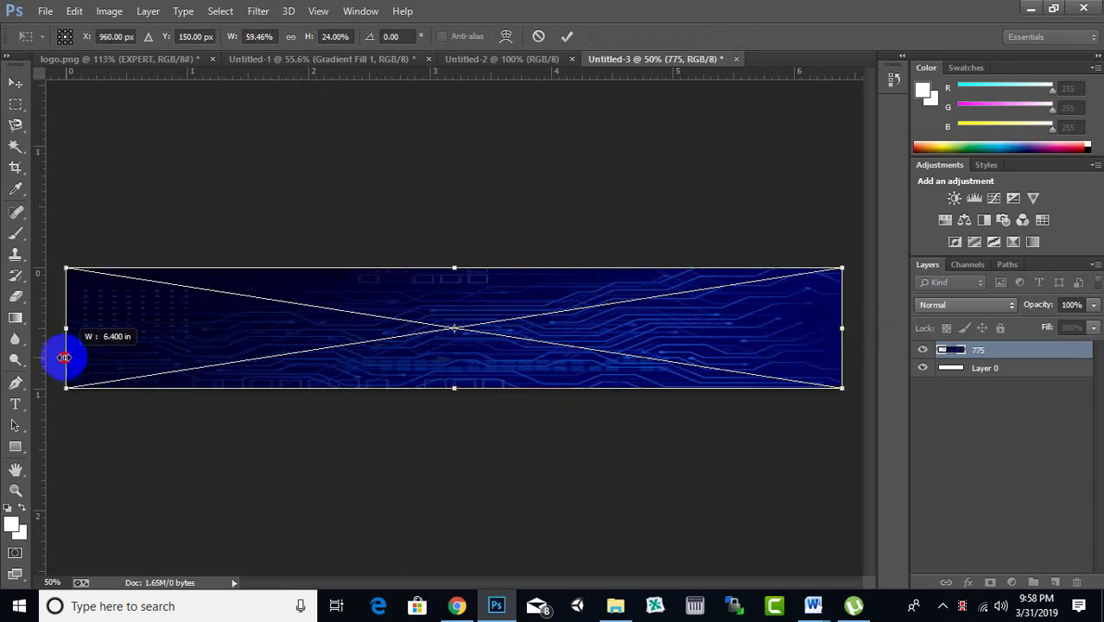
key("Return")
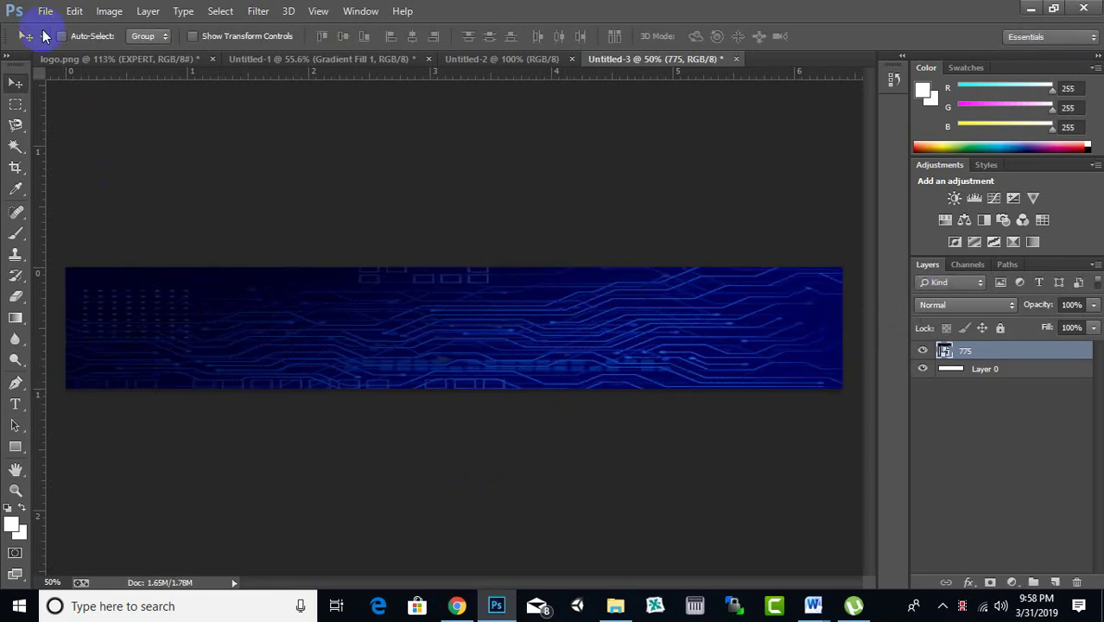
Start saving the banner under a new file on the Desktop with JPEG as the file type.
left_click(42, 12)
left_click(124, 161)
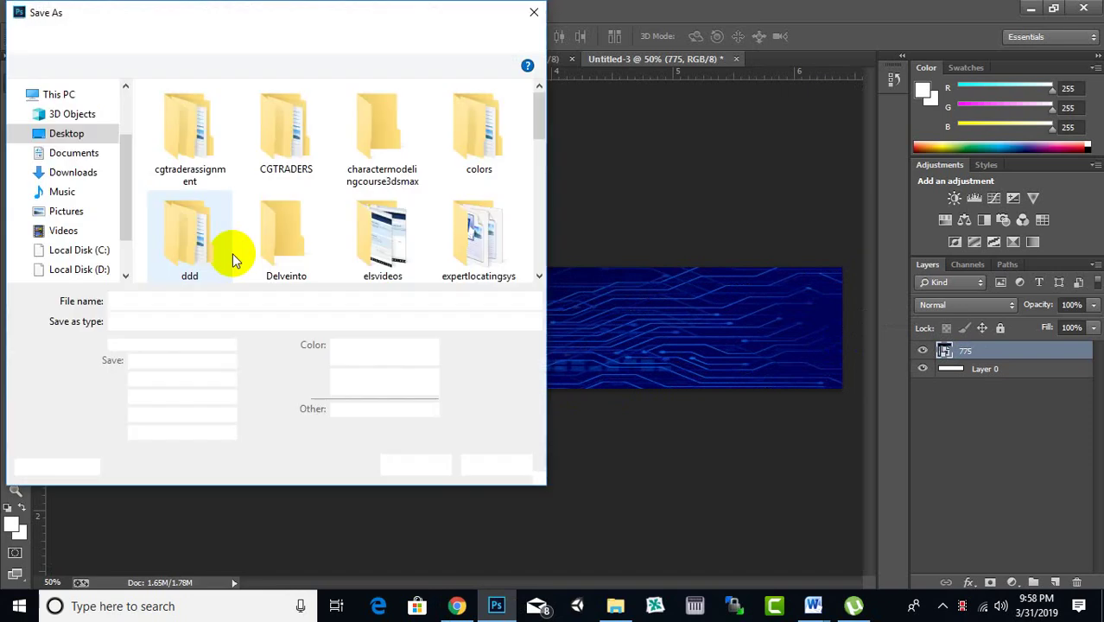
left_click(267, 321)
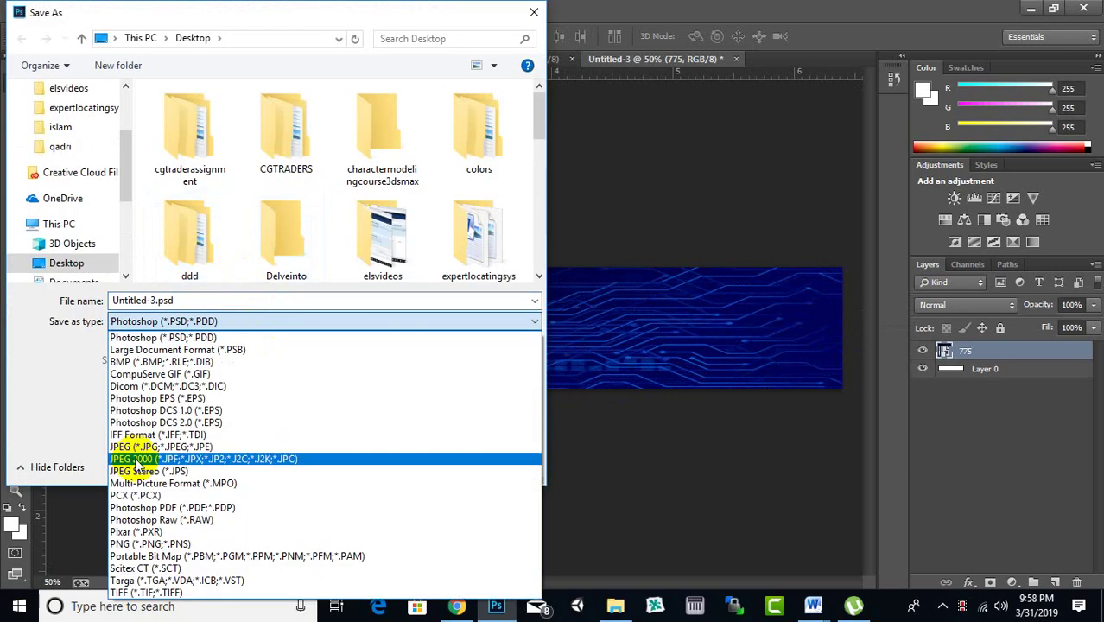
left_click(133, 448)
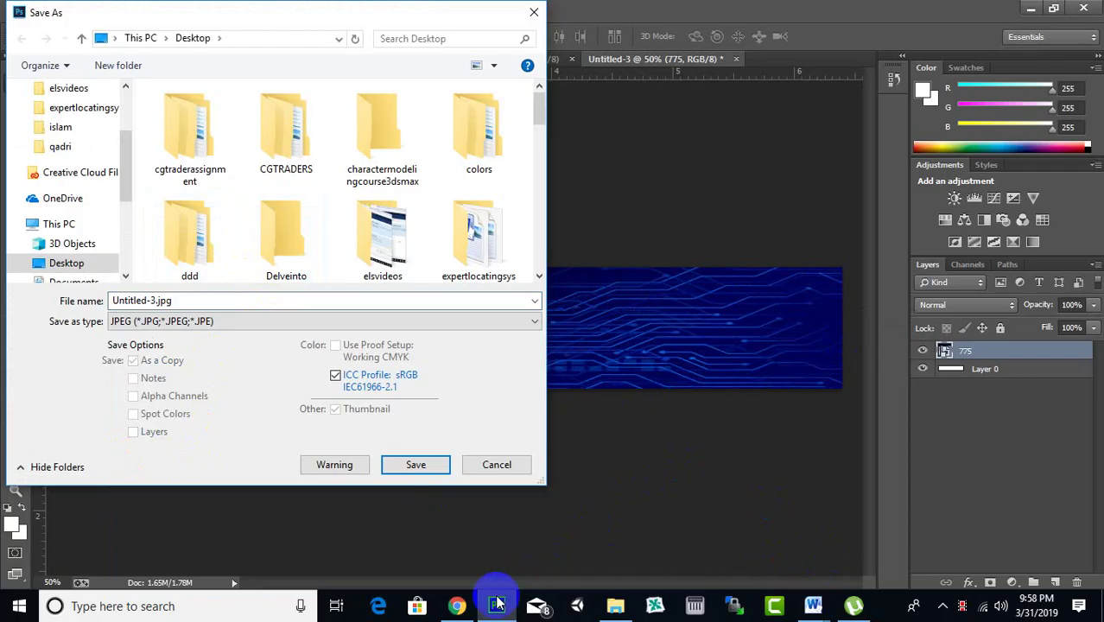
Switch to File Explorer and check the exact file name of bg_breadcrumb.jpg in the bg search results.
left_click(456, 607)
left_click(618, 607)
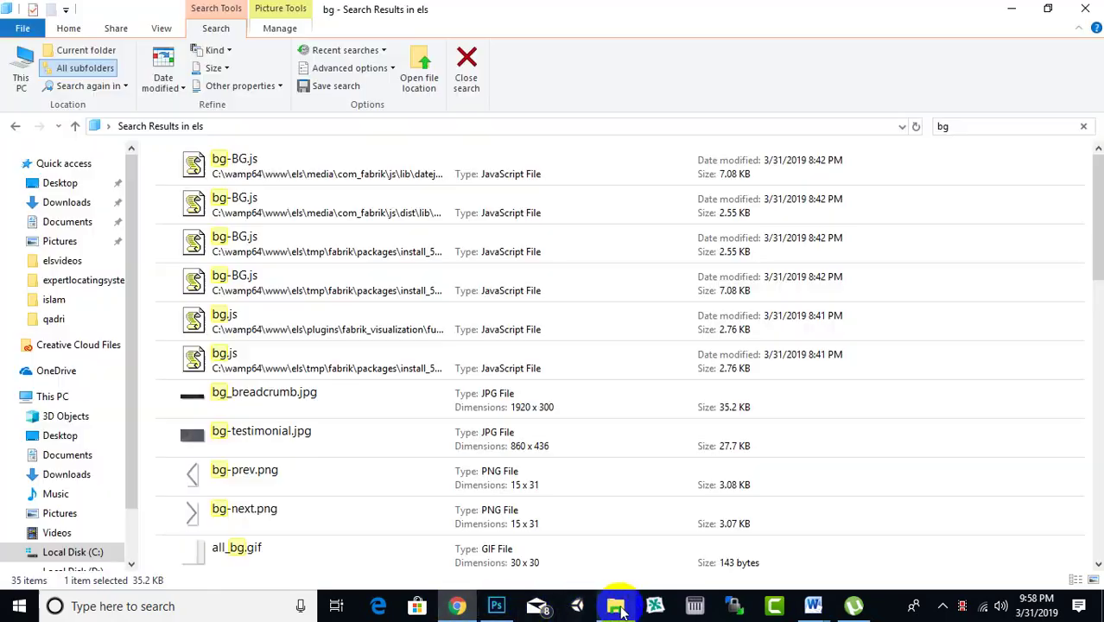
left_click(280, 397)
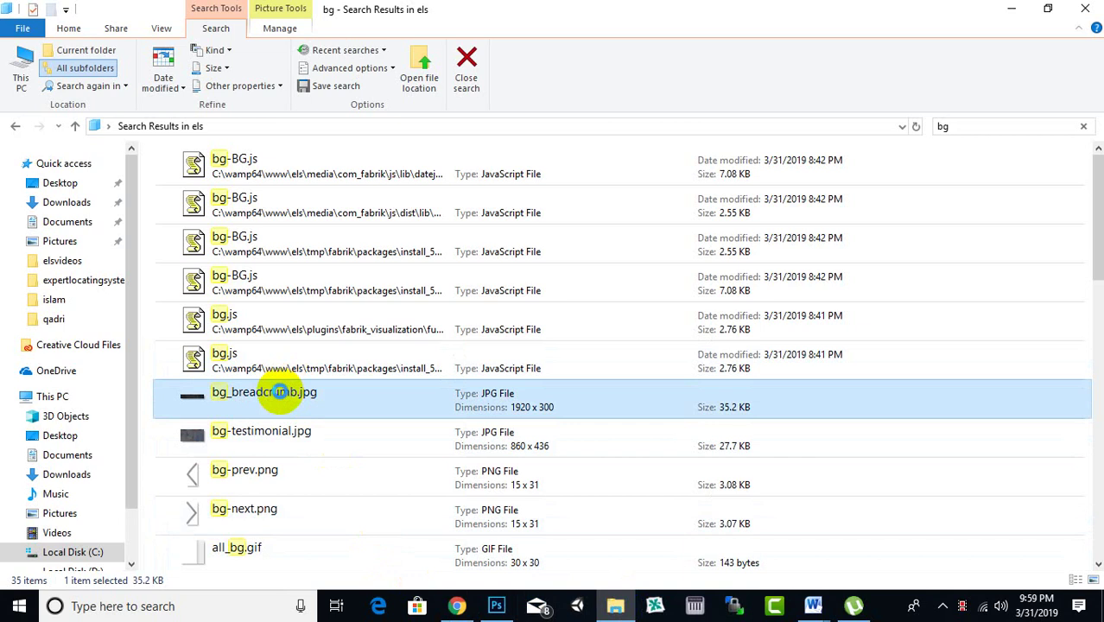
right_click(281, 393)
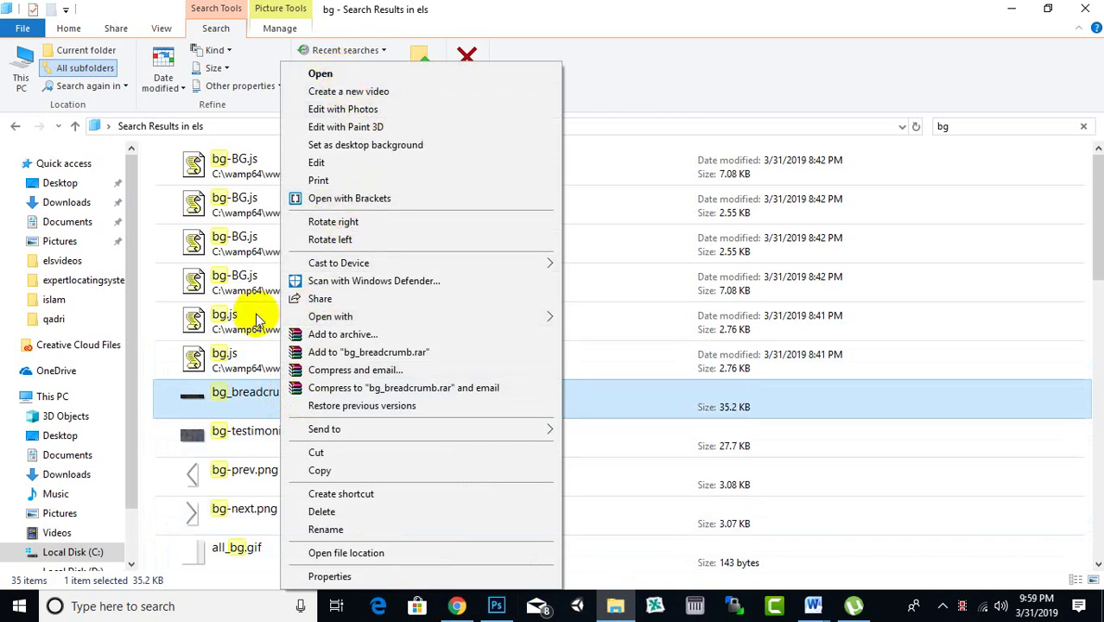
mouse_move(369, 320)
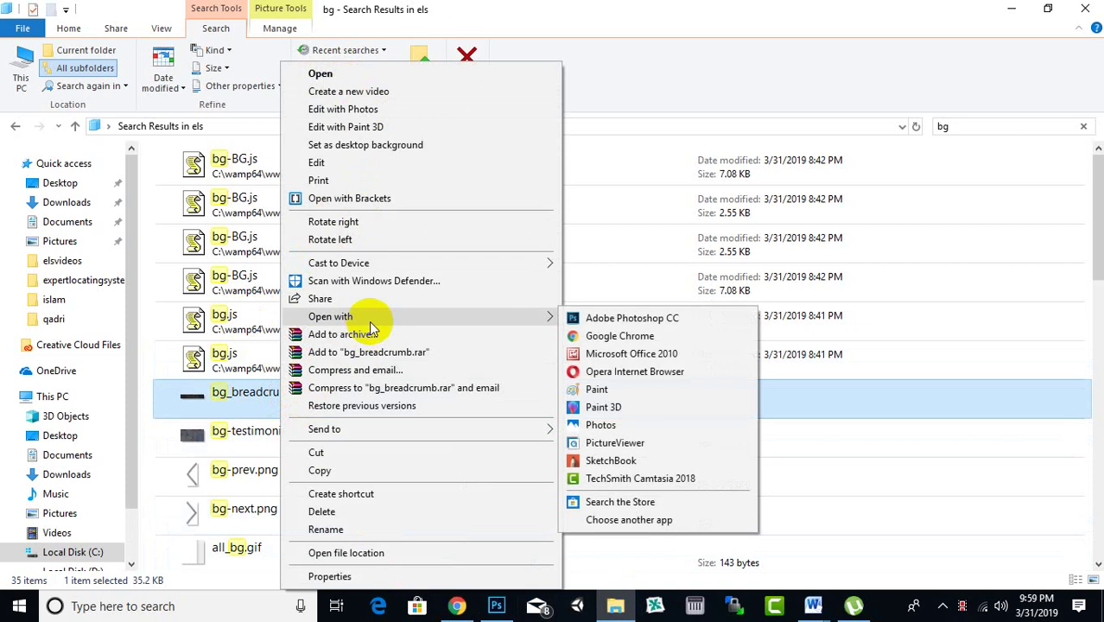
left_click(670, 11)
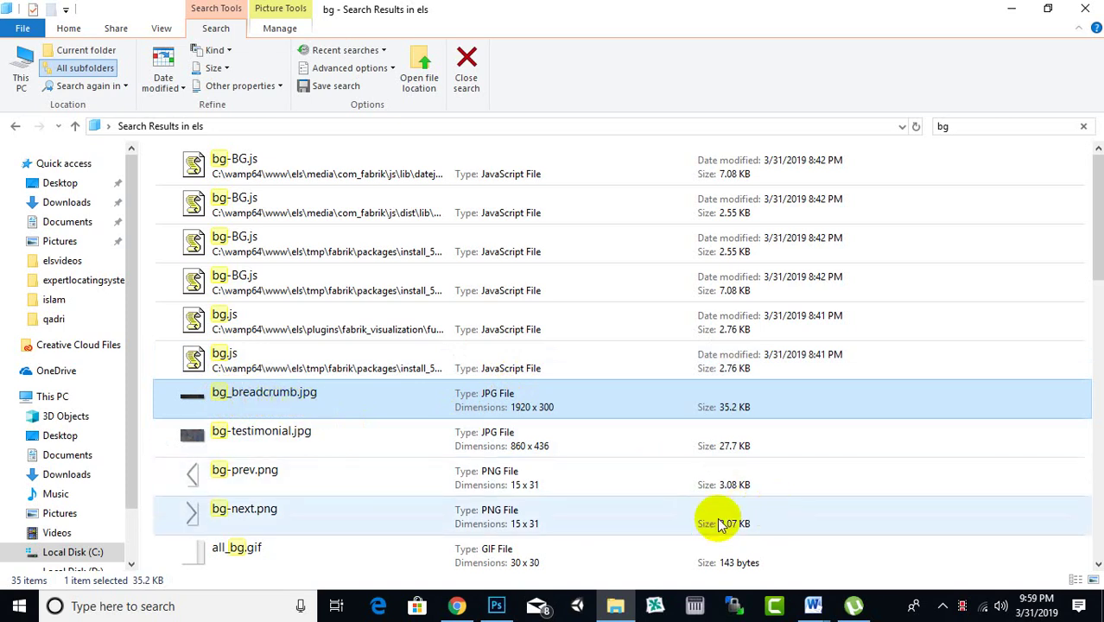
Switch back to Photoshop and save the banner to the Desktop as bg_breadcrumb.jpg, accepting the JPEG options.
left_click(498, 601)
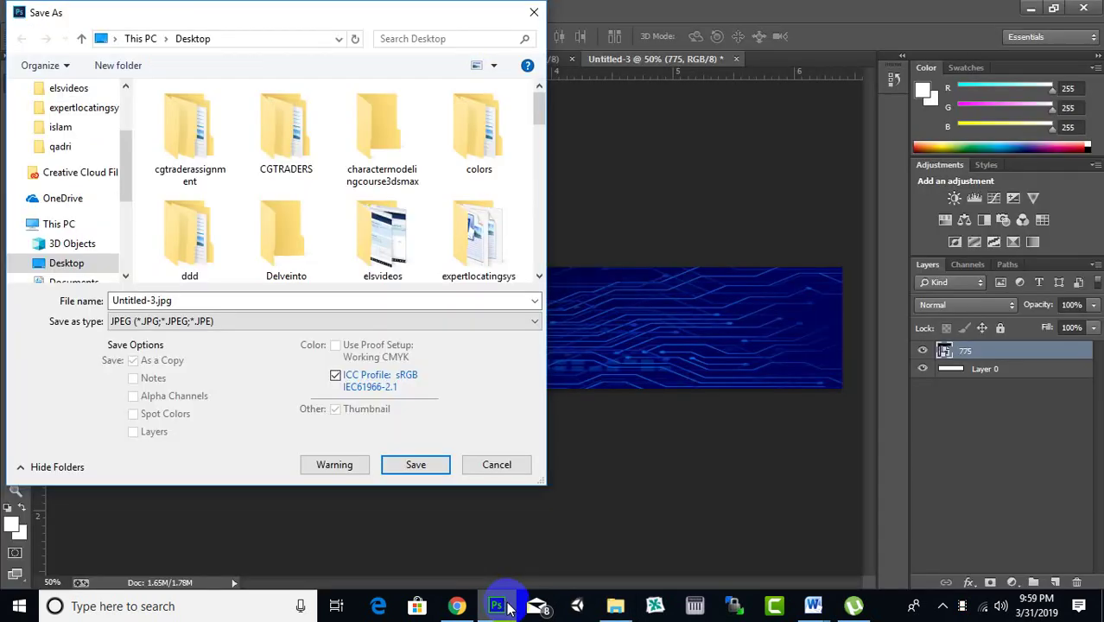
left_click(290, 305)
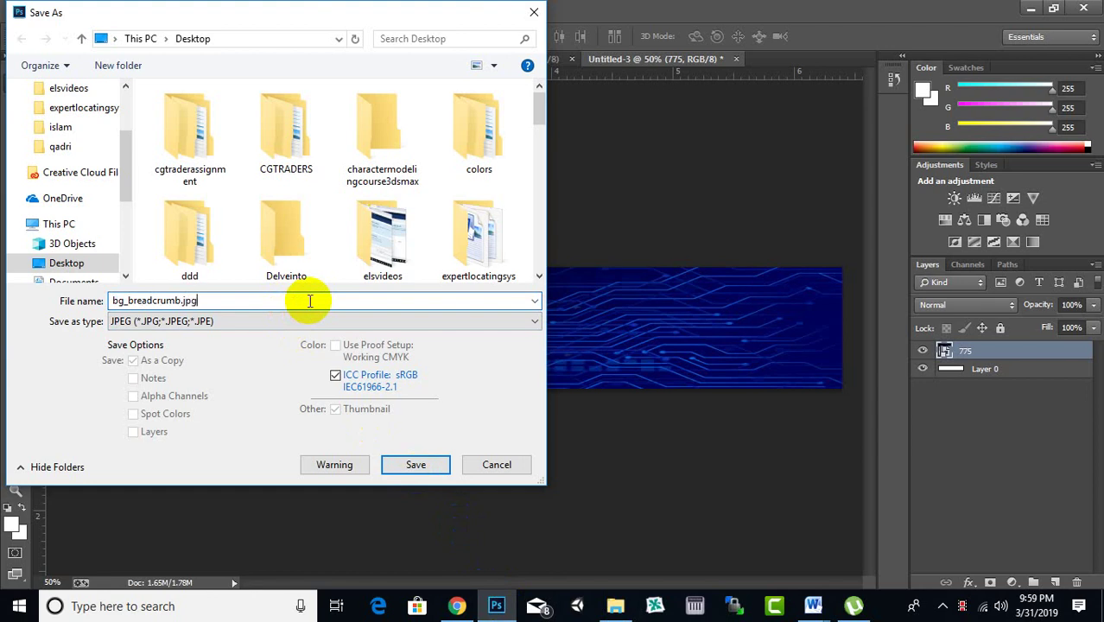
left_click(410, 458)
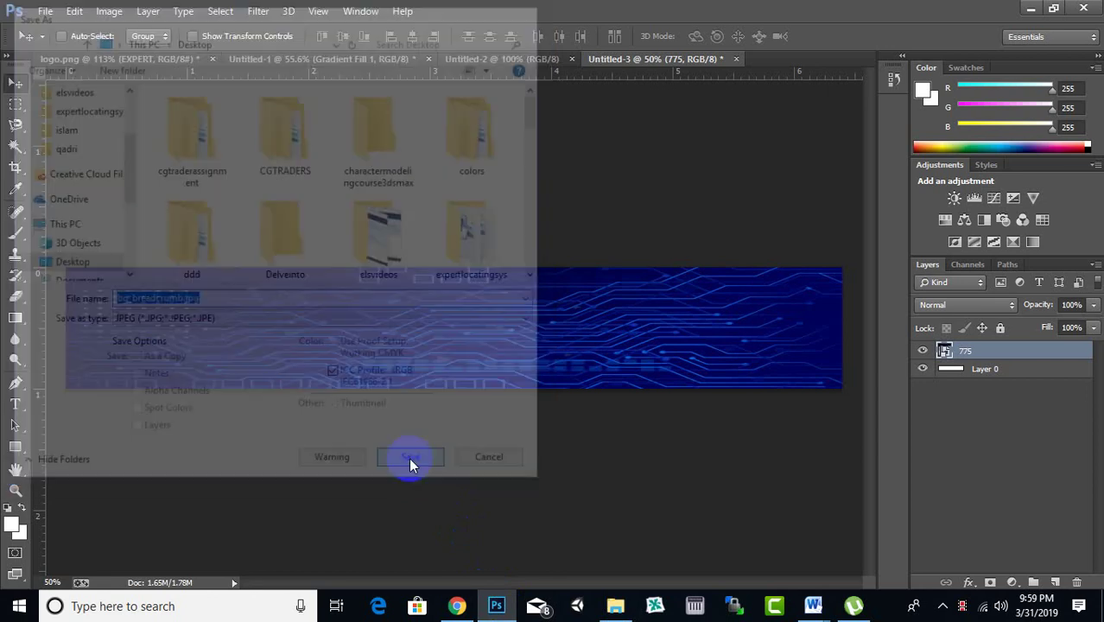
left_click(655, 150)
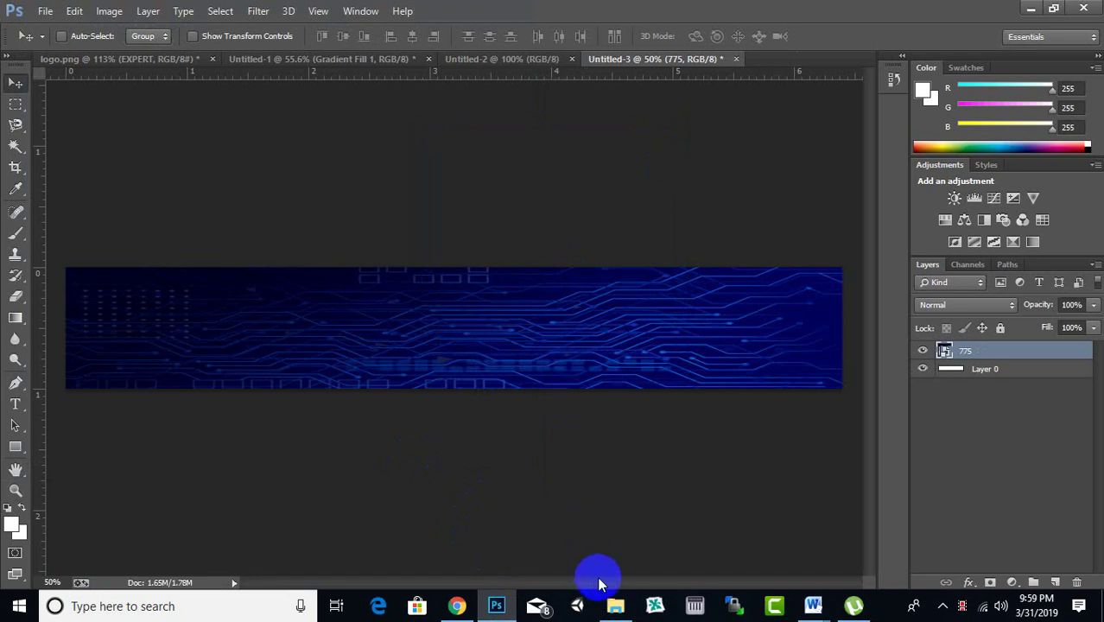
Switch to File Explorer, open the site's existing bg_breadcrumb.jpg from the search results, and close the image viewer.
left_click(612, 600)
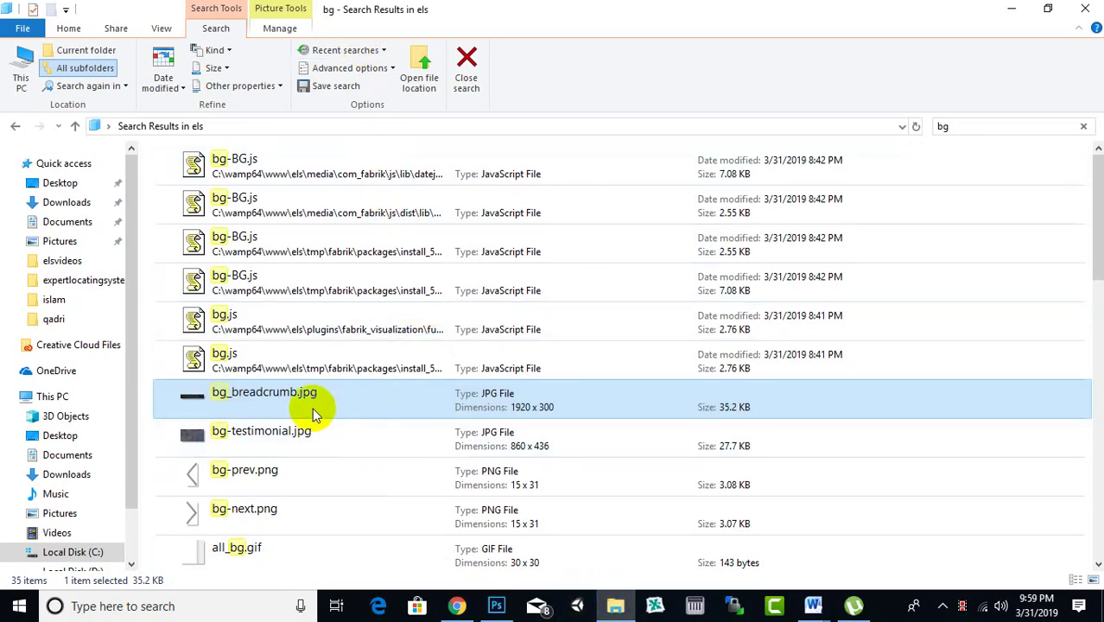
right_click(257, 406)
left_click(218, 408)
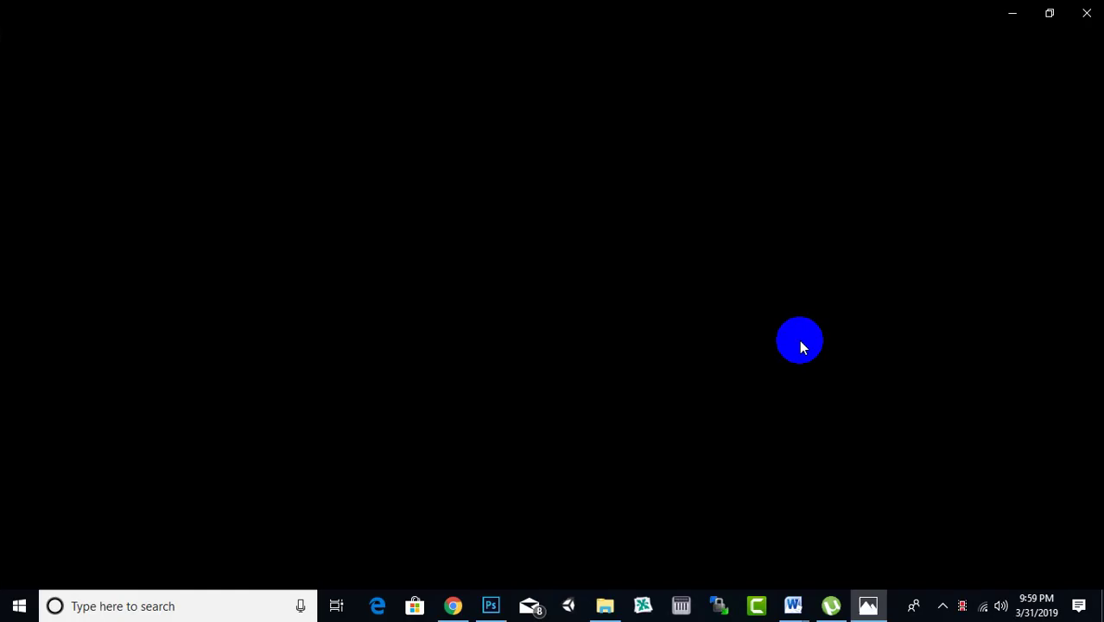
left_click(1089, 17)
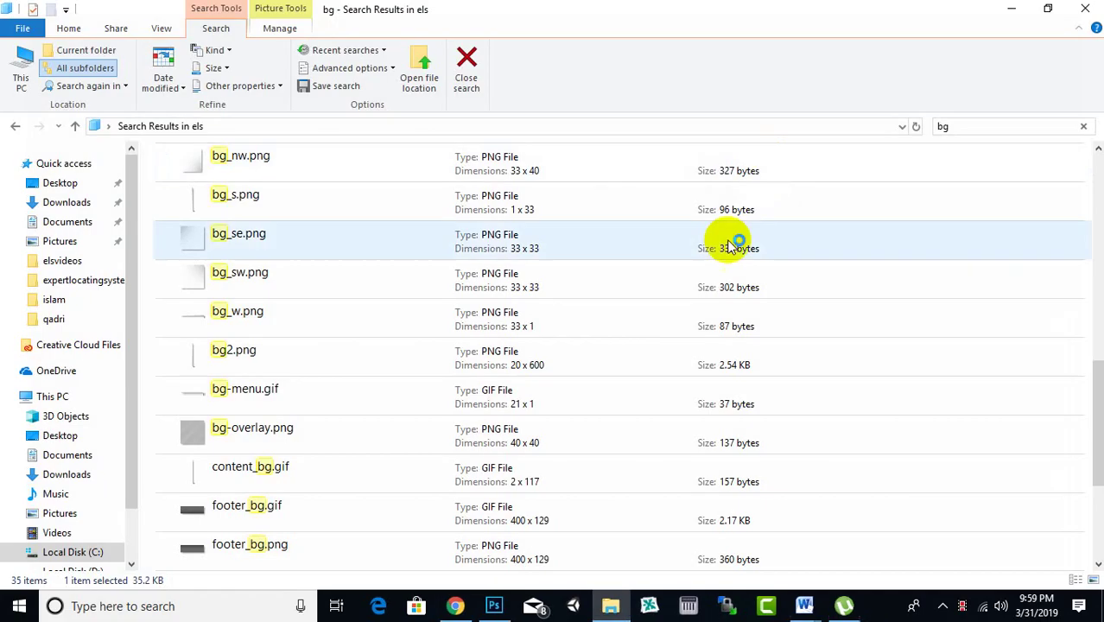
Clear the bg search to return to the els folder and select its modules folder.
left_click(986, 131)
key("BackSpace")
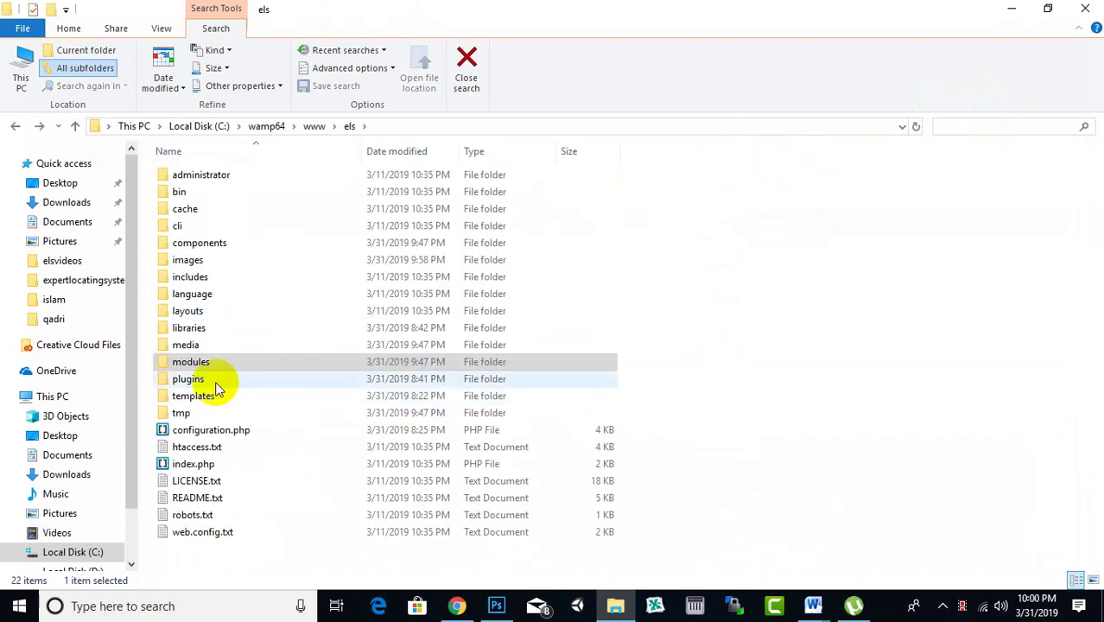
left_click(186, 362)
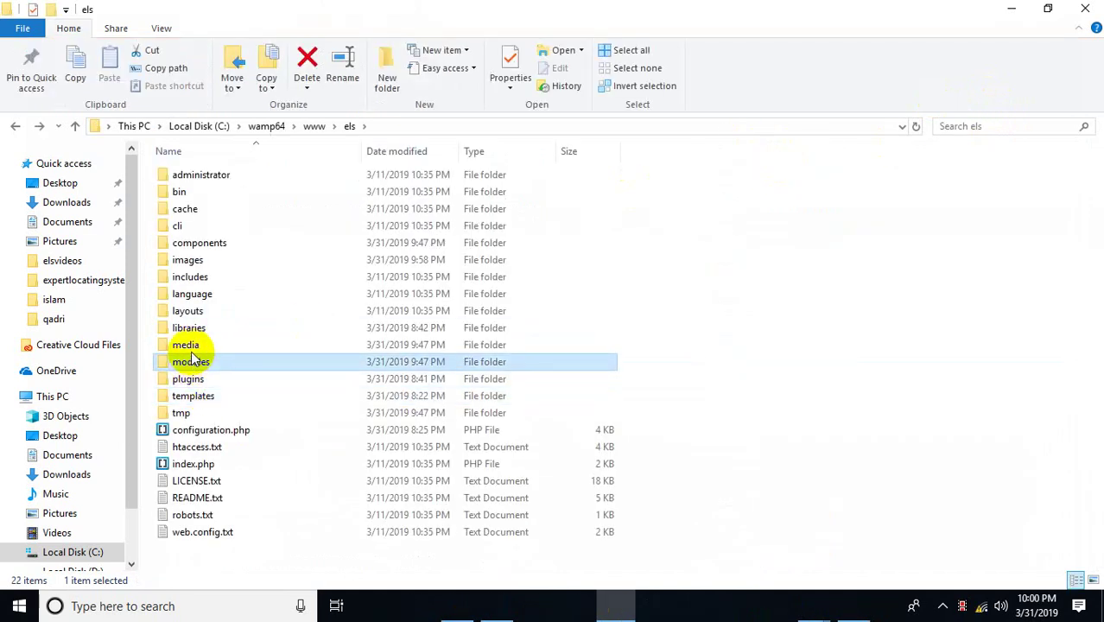
Look through the site's components folder and its modules folder inside els.
left_click(197, 261)
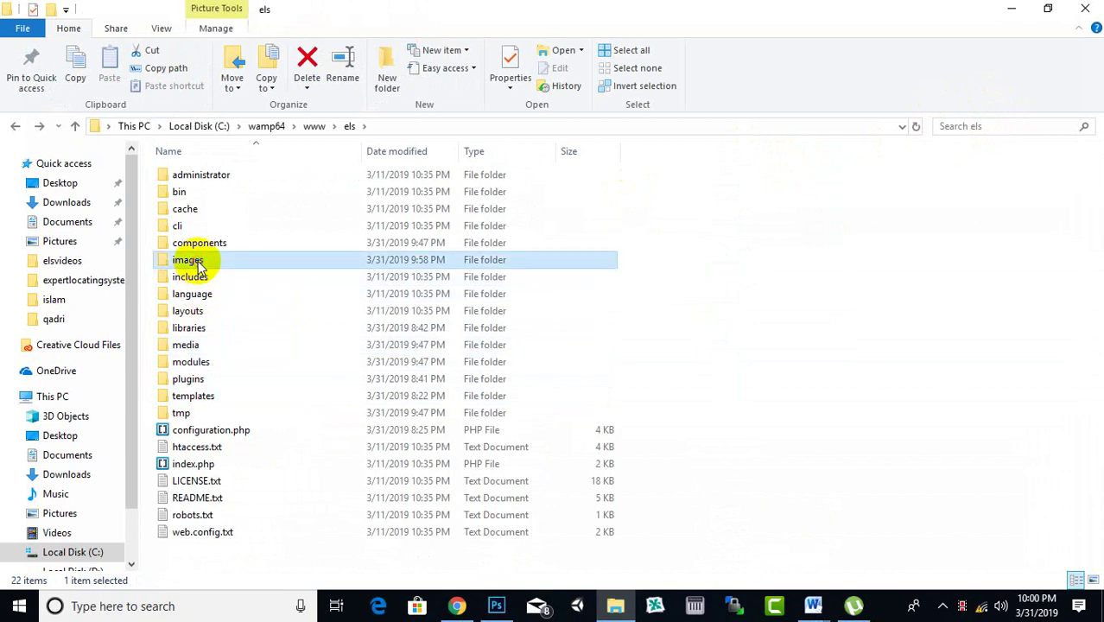
left_click(209, 246)
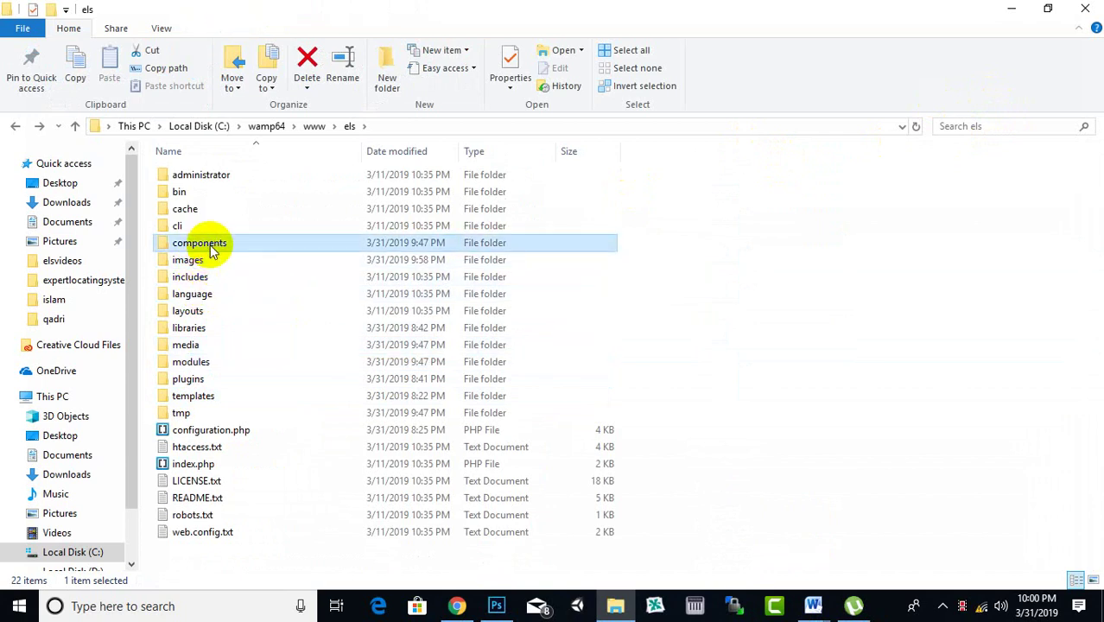
double_click(210, 246)
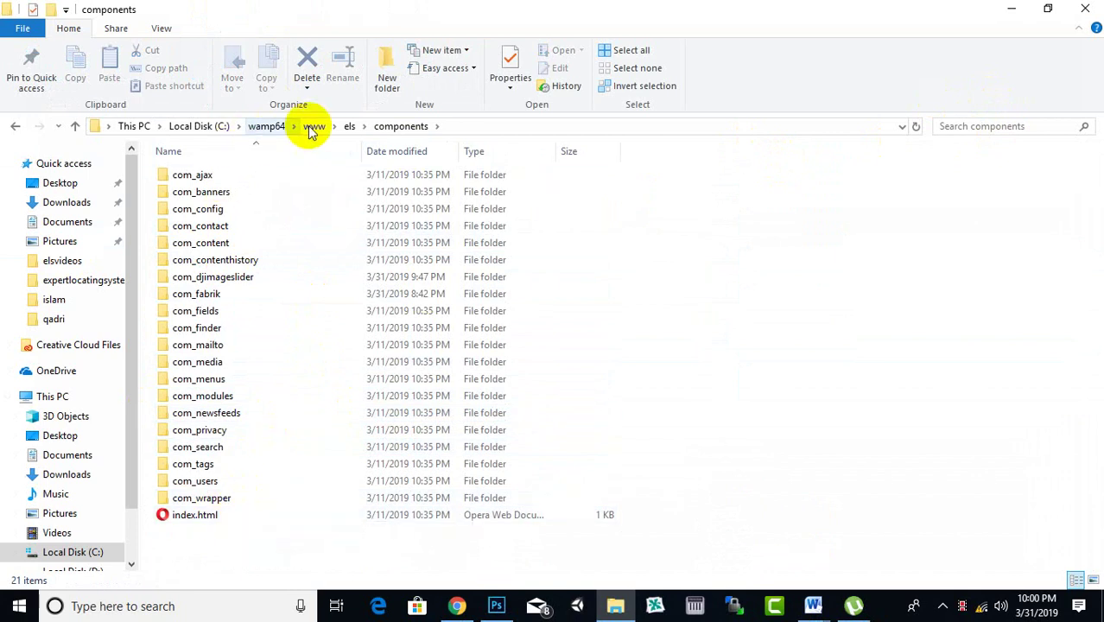
left_click(349, 127)
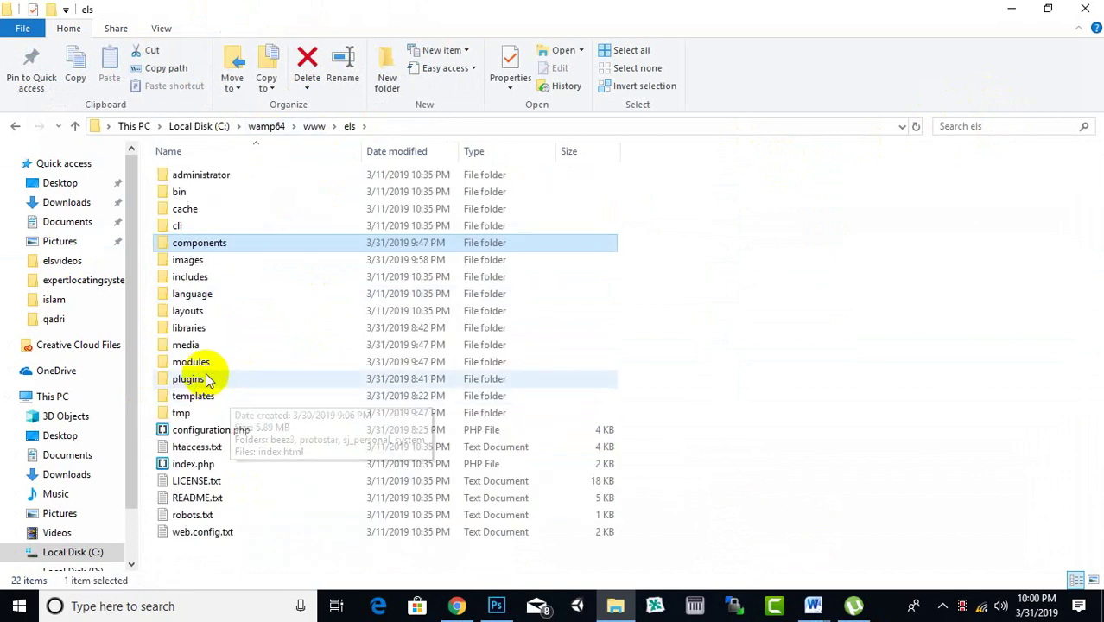
double_click(195, 363)
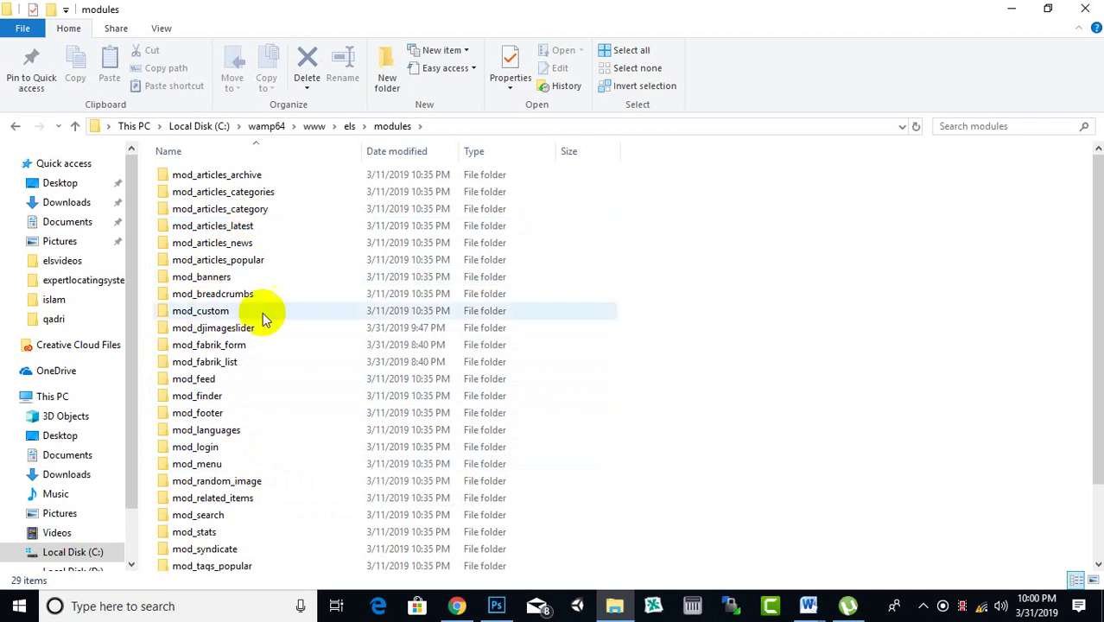
scroll(264, 318, "down", 2)
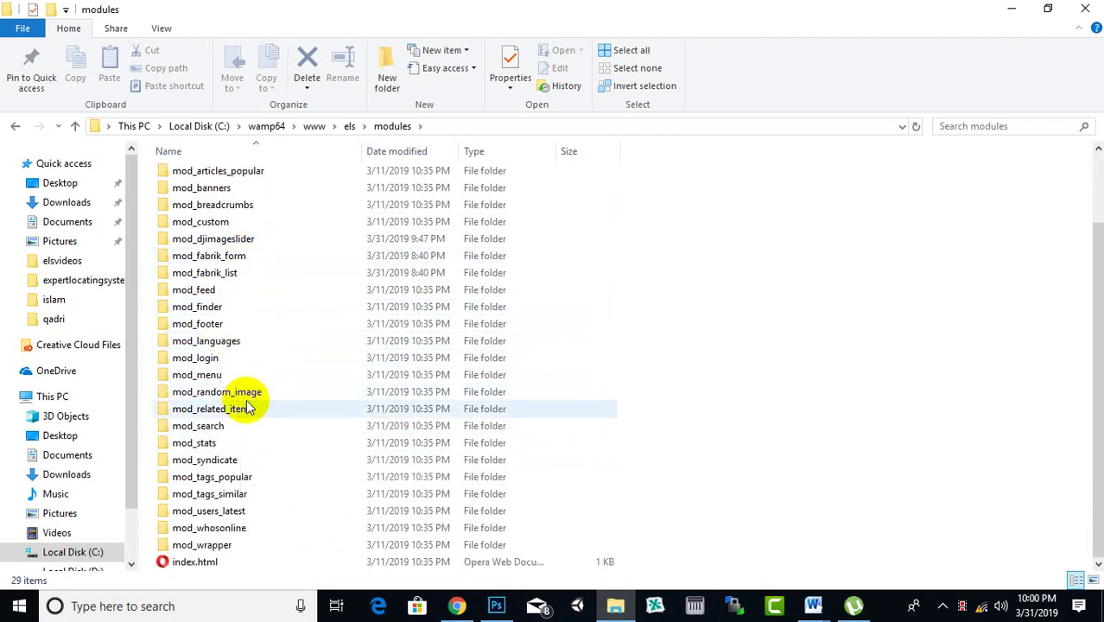
scroll(285, 343, "up", 2)
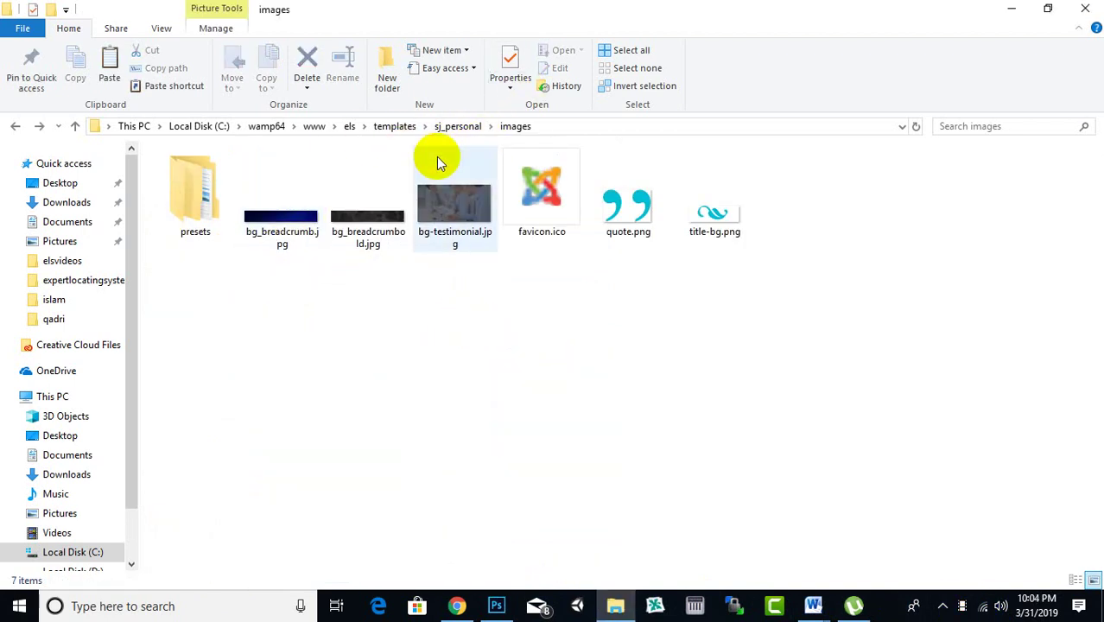
Close File Explorer, switch to Chrome and view the site's home page with the new background, advancing the slider through its slides.
left_click(1082, 10)
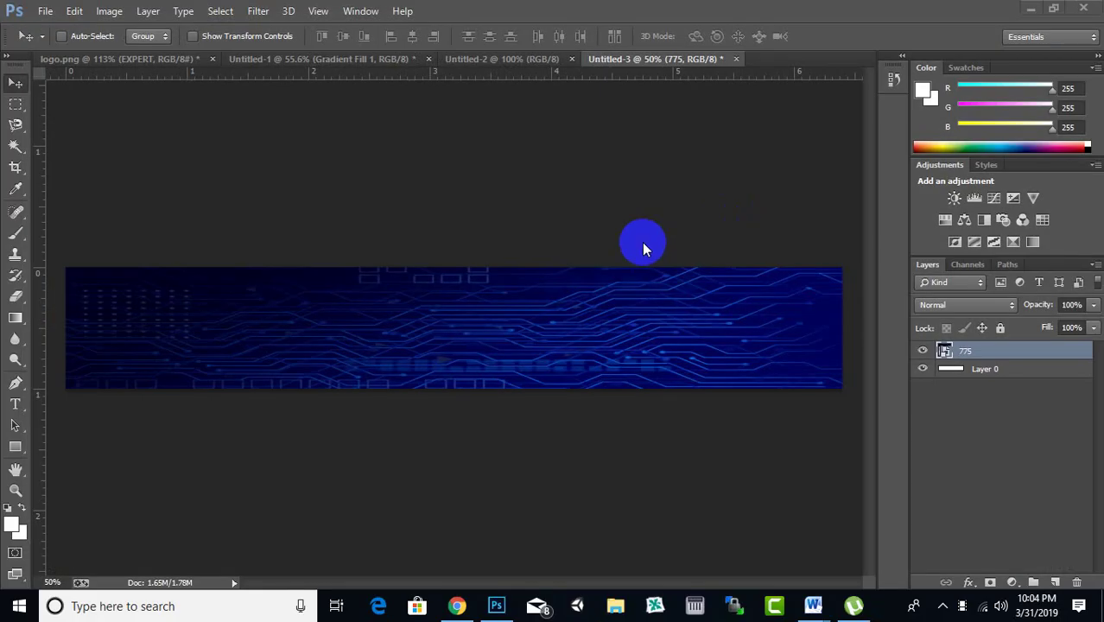
left_click(456, 606)
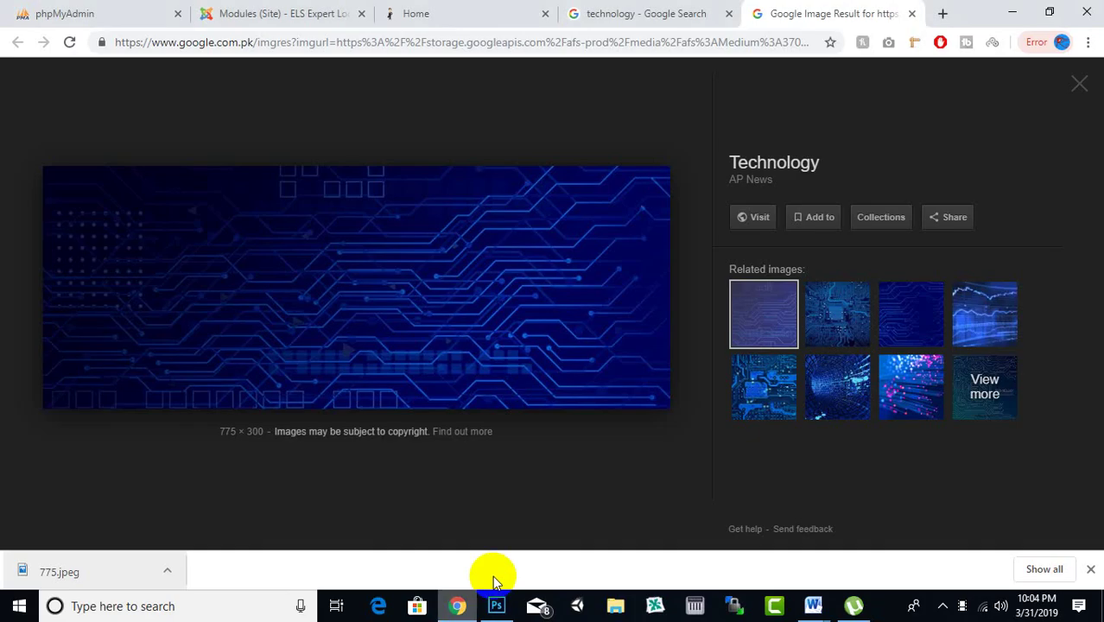
left_click(413, 13)
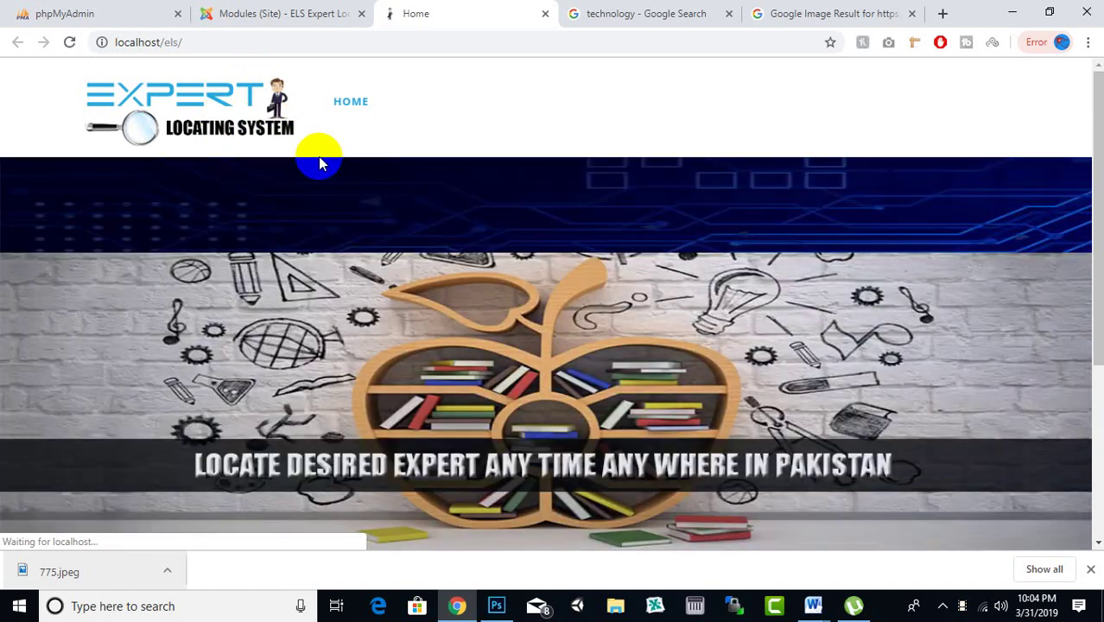
scroll(346, 151, "down", 3)
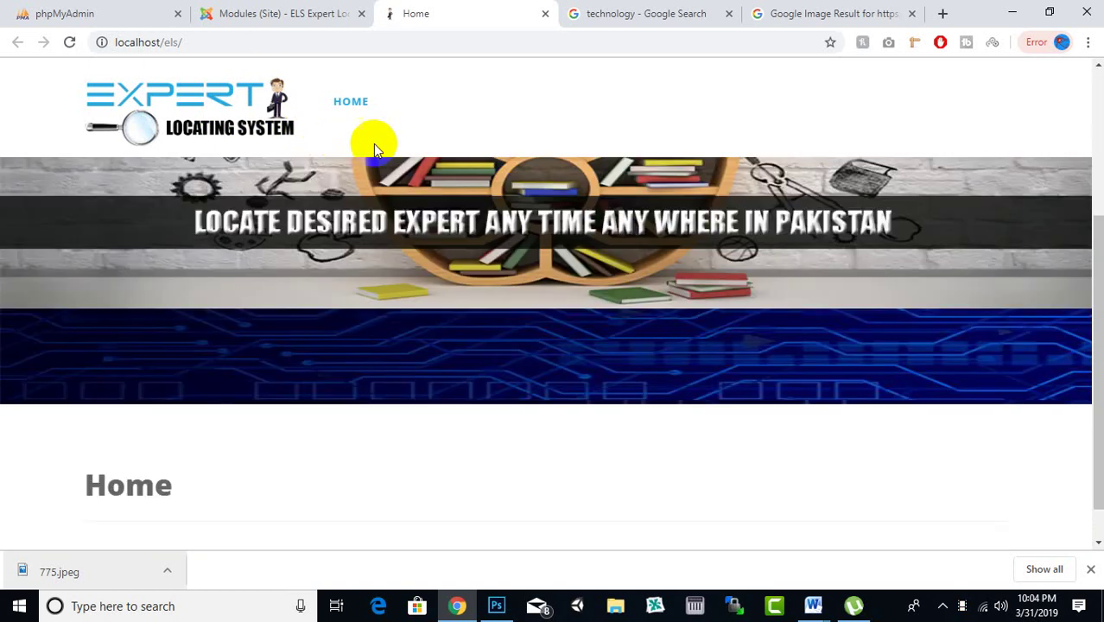
scroll(616, 248, "up", 2)
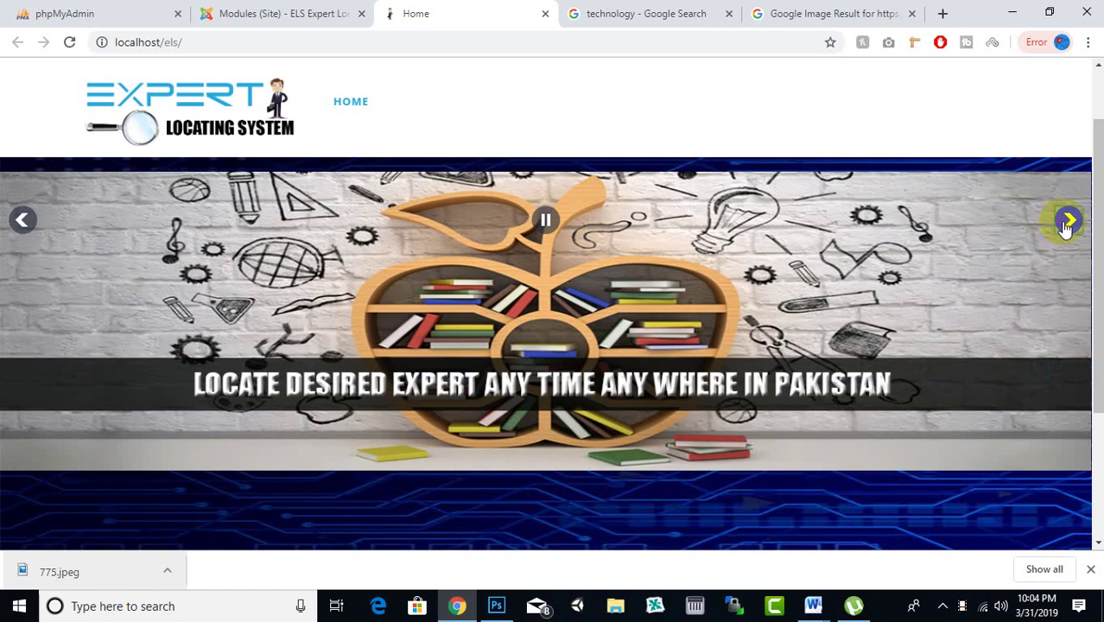
left_click(1065, 223)
left_click(1066, 223)
left_click(1065, 223)
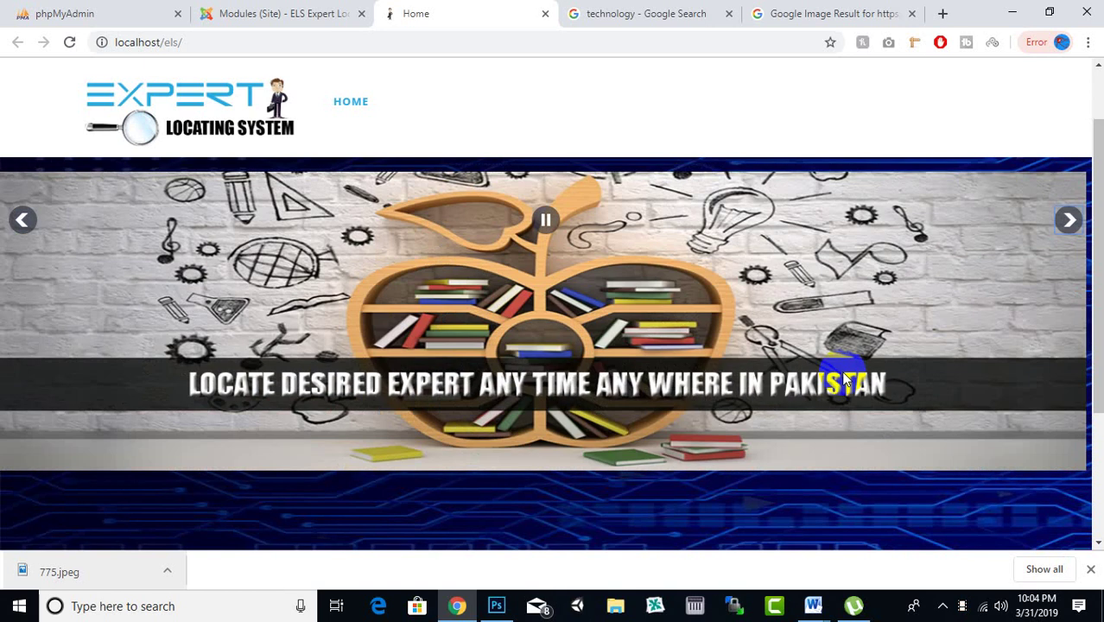
Examine the home page from the slider background down to the Home heading and footer, and dismiss the downloads bar.
scroll(822, 388, "down", 3)
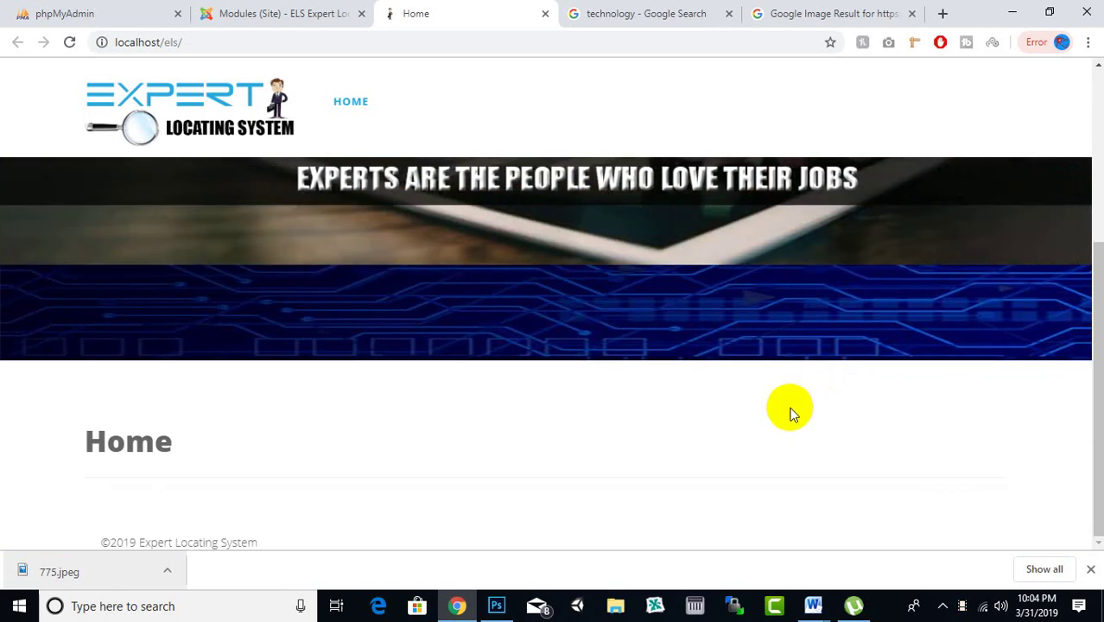
scroll(789, 407, "up", 3)
scroll(810, 545, "down", 3)
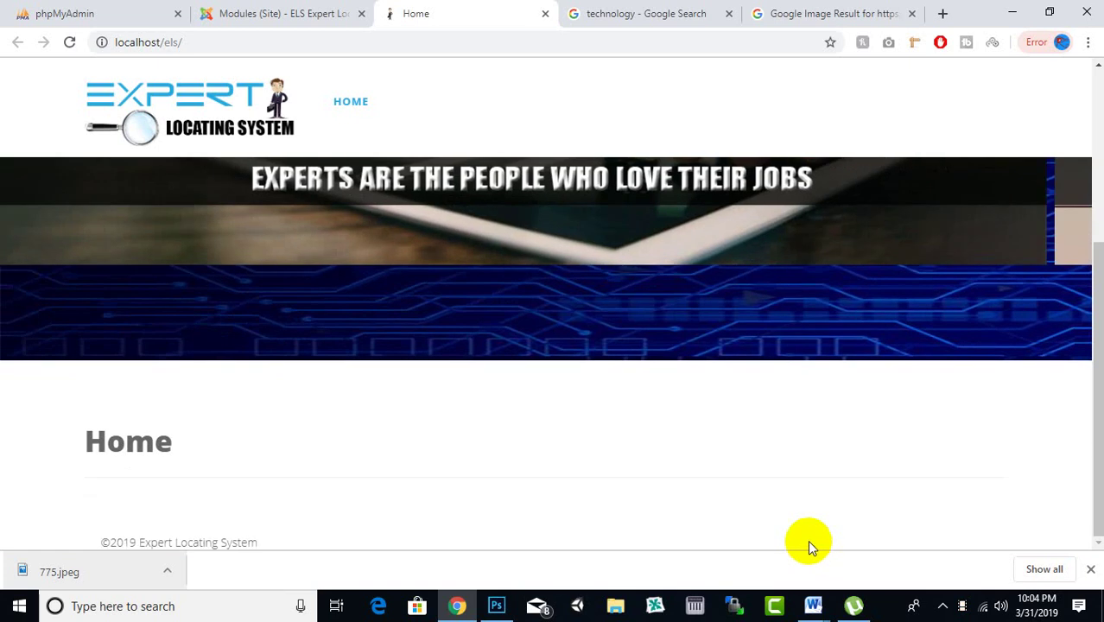
scroll(771, 425, "up", 3)
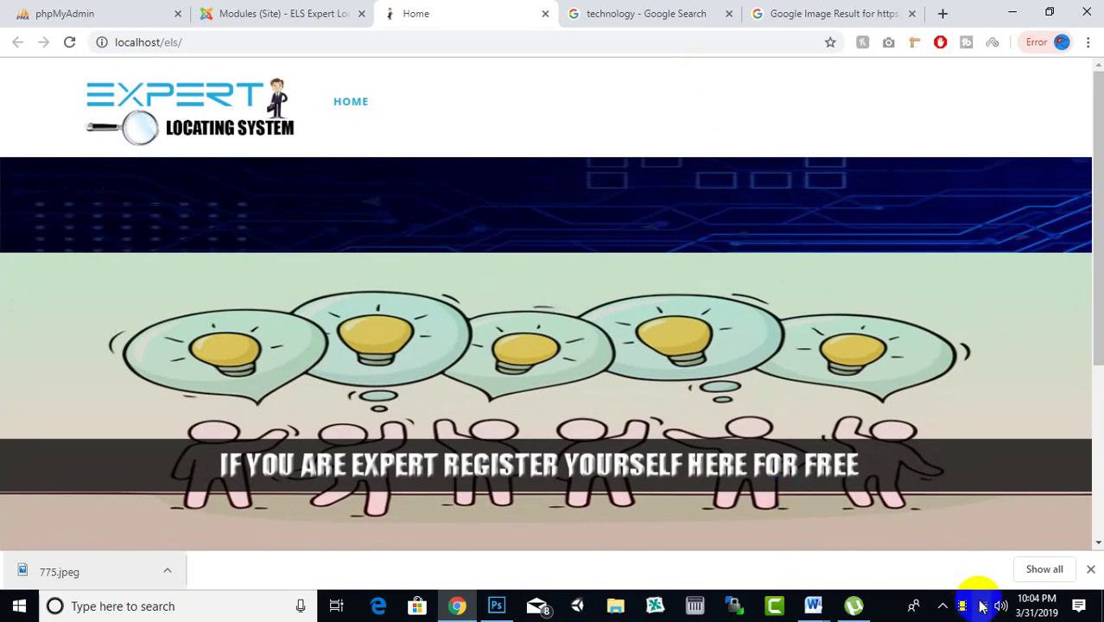
scroll(578, 352, "down", 3)
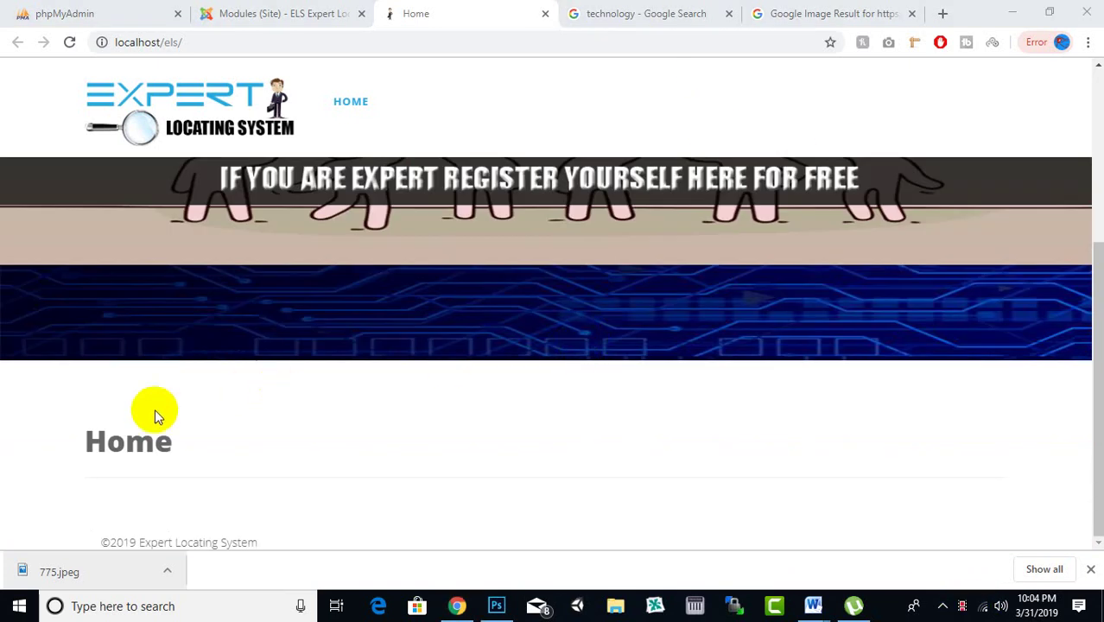
left_click_drag(170, 438, 75, 456)
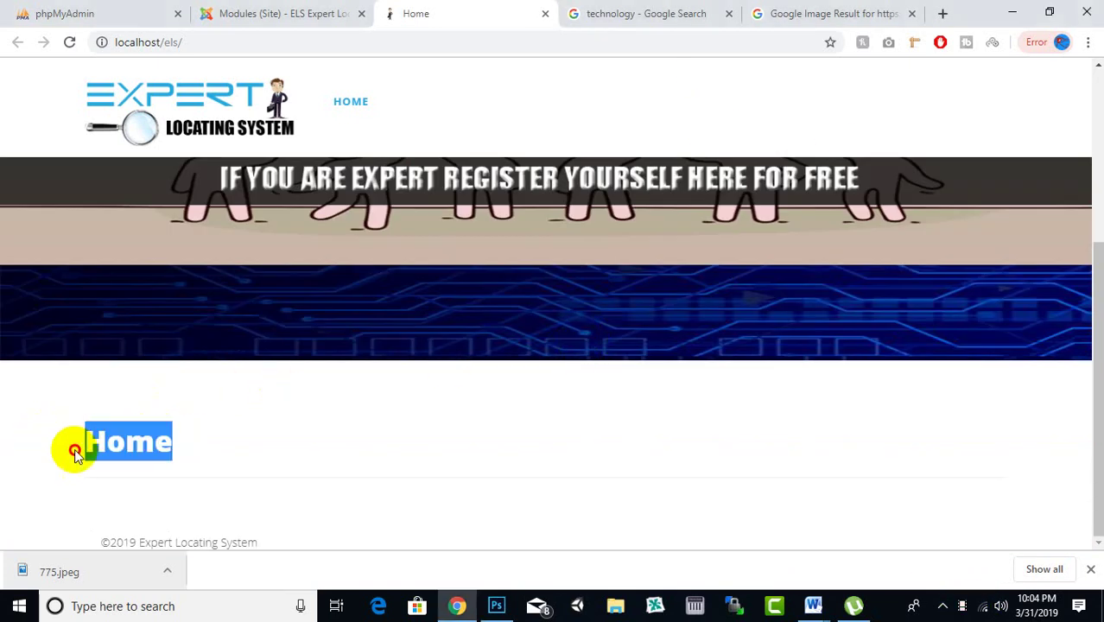
left_click(401, 432)
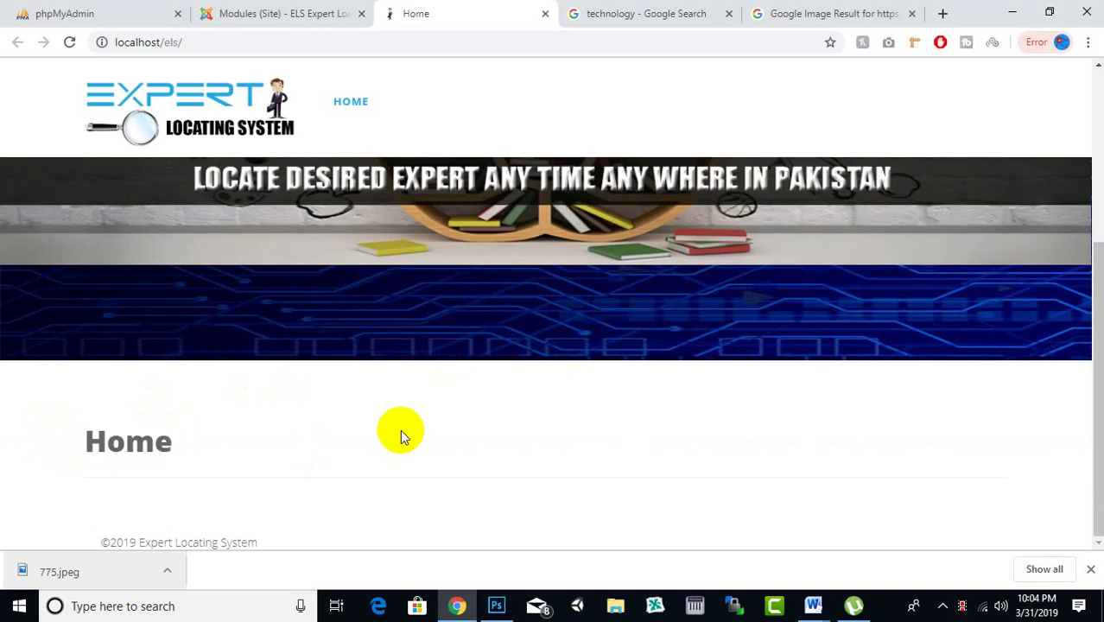
left_click(1092, 570)
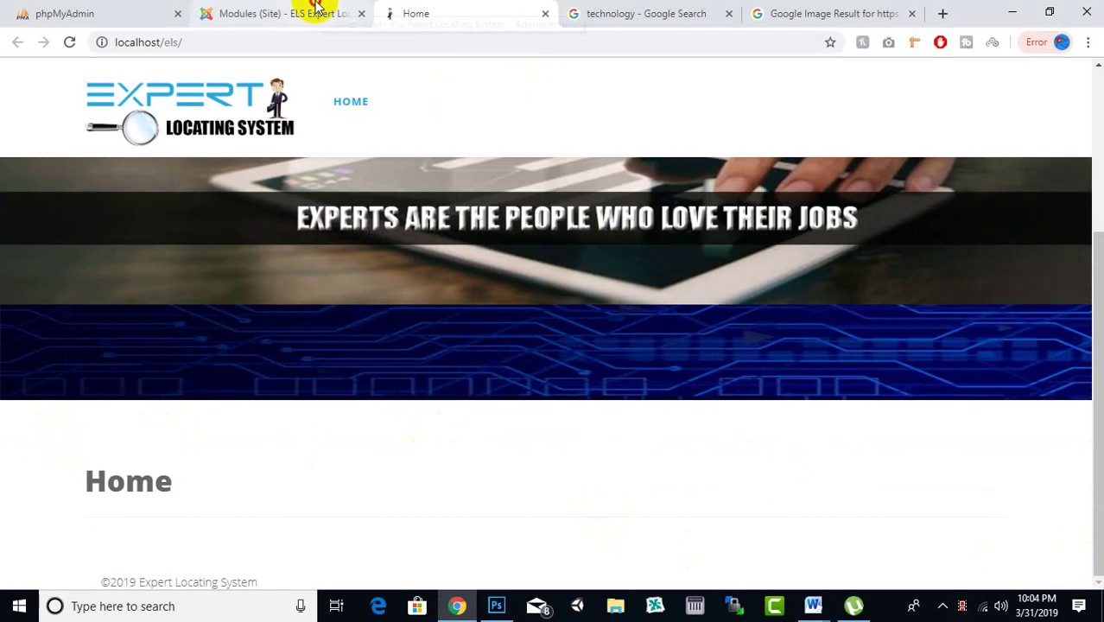
Go to the Joomla administrator, list the Main Menu items and try to open the Home item for editing.
left_click(316, 11)
scroll(469, 281, "down", 1)
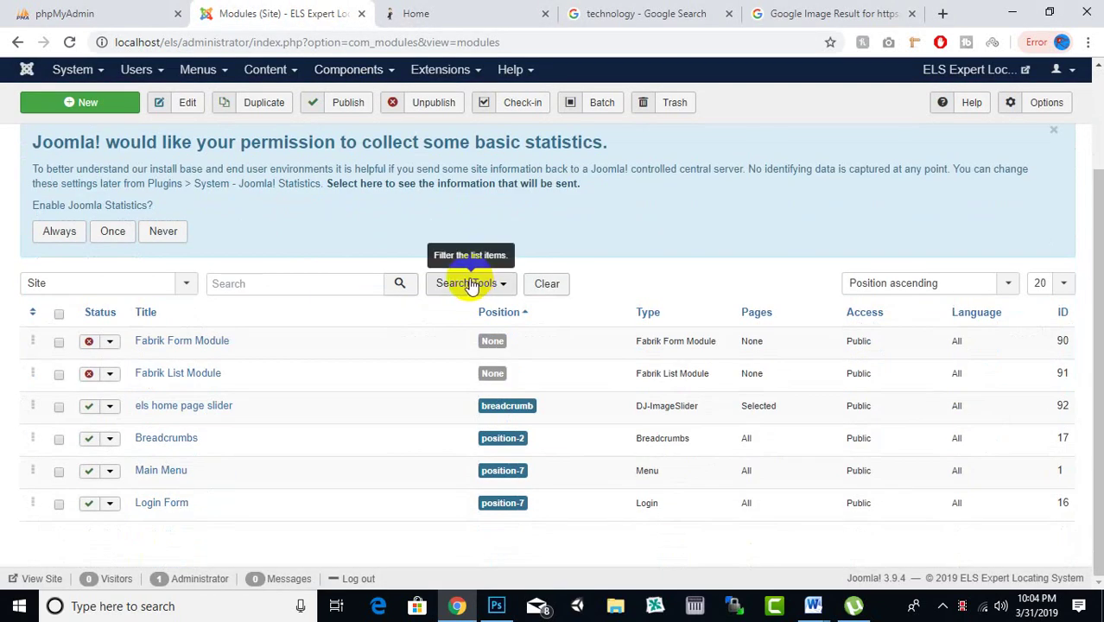
scroll(394, 224, "up", 1)
left_click(212, 71)
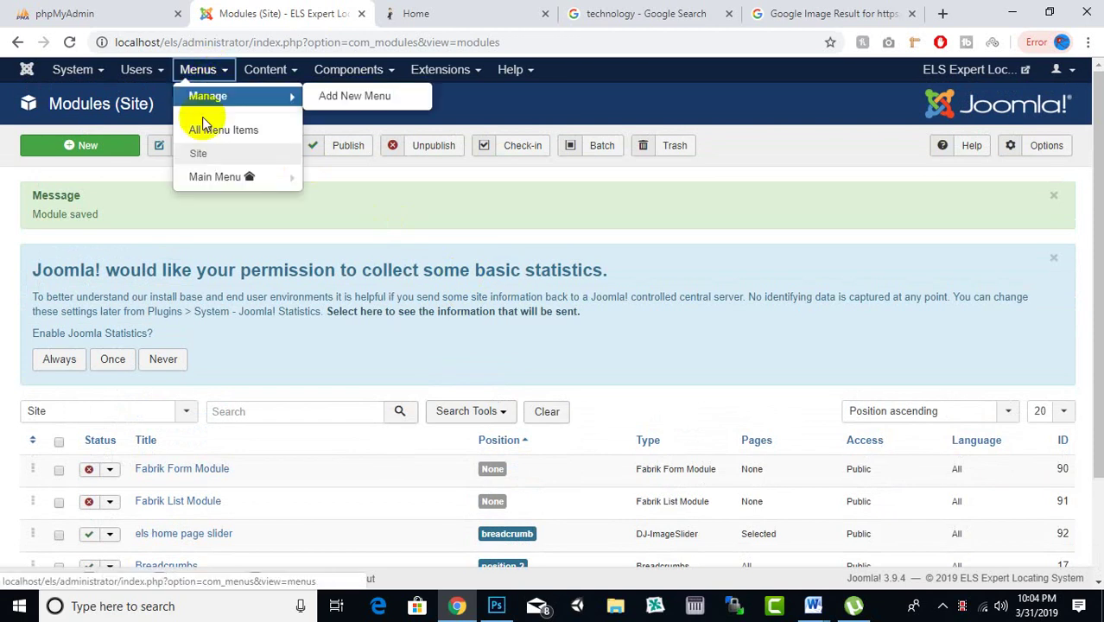
left_click(204, 174)
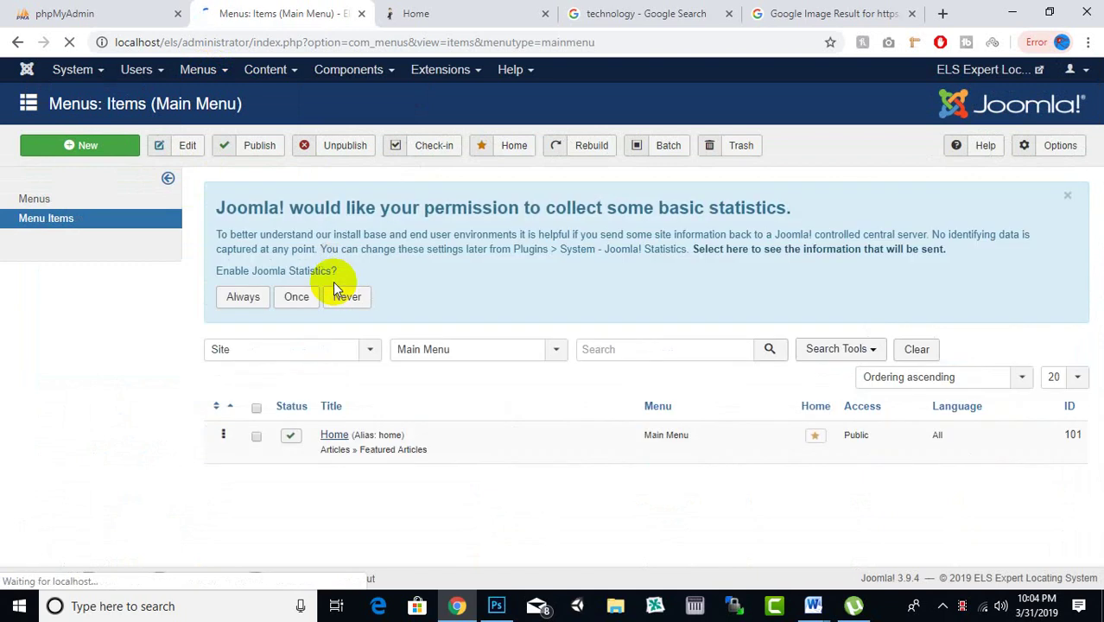
left_click(333, 436)
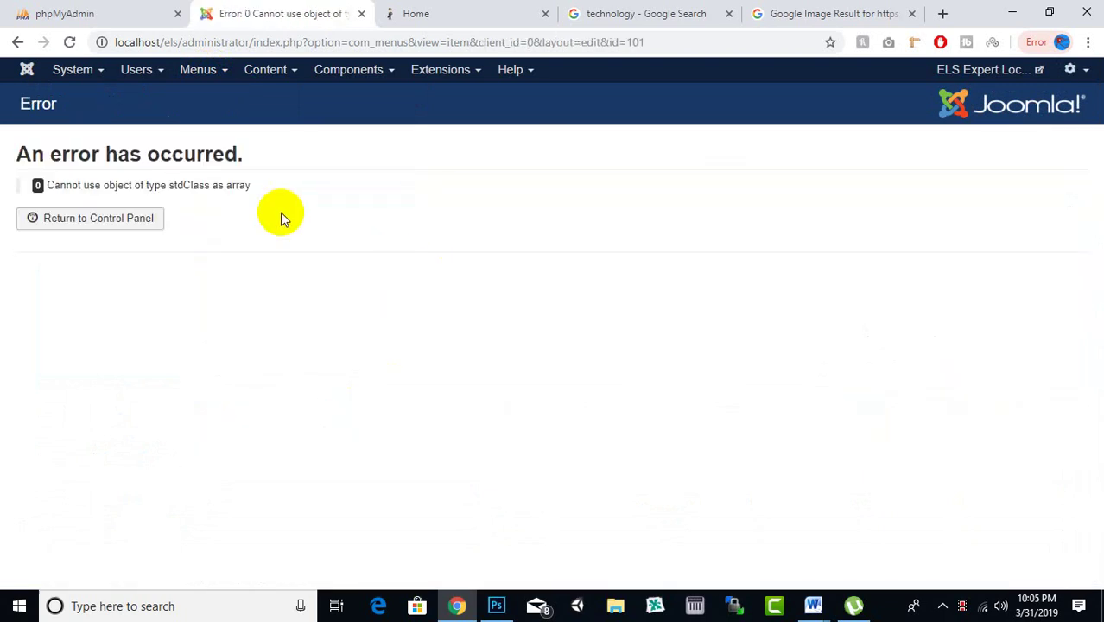
Return to the Main Menu items, check in the locked Home item and try to edit it again.
left_click(216, 71)
left_click(223, 175)
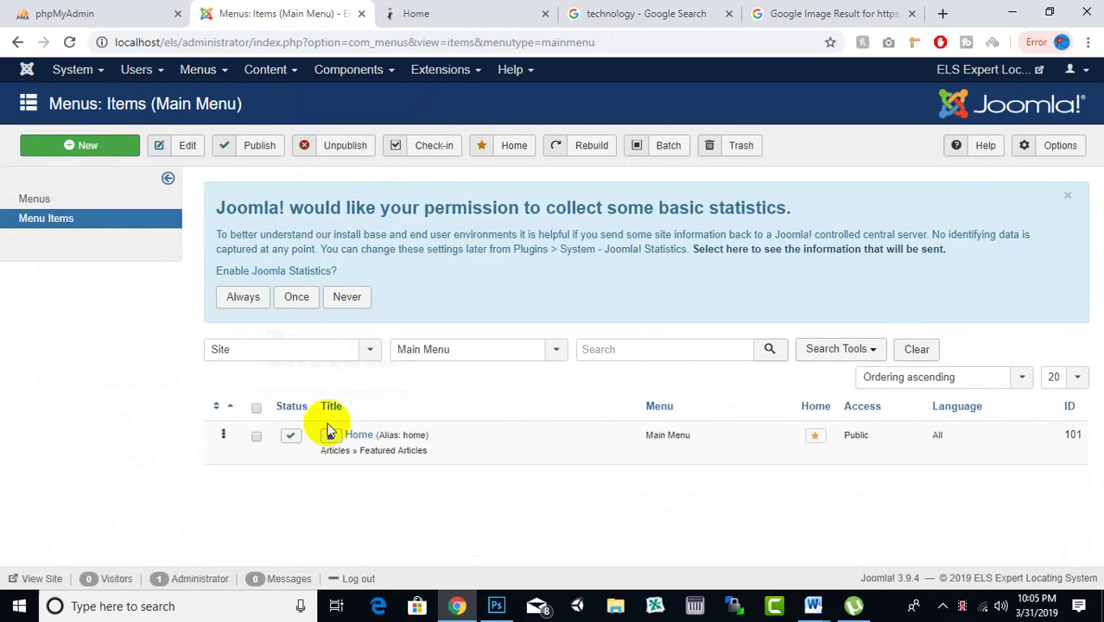
left_click(330, 434)
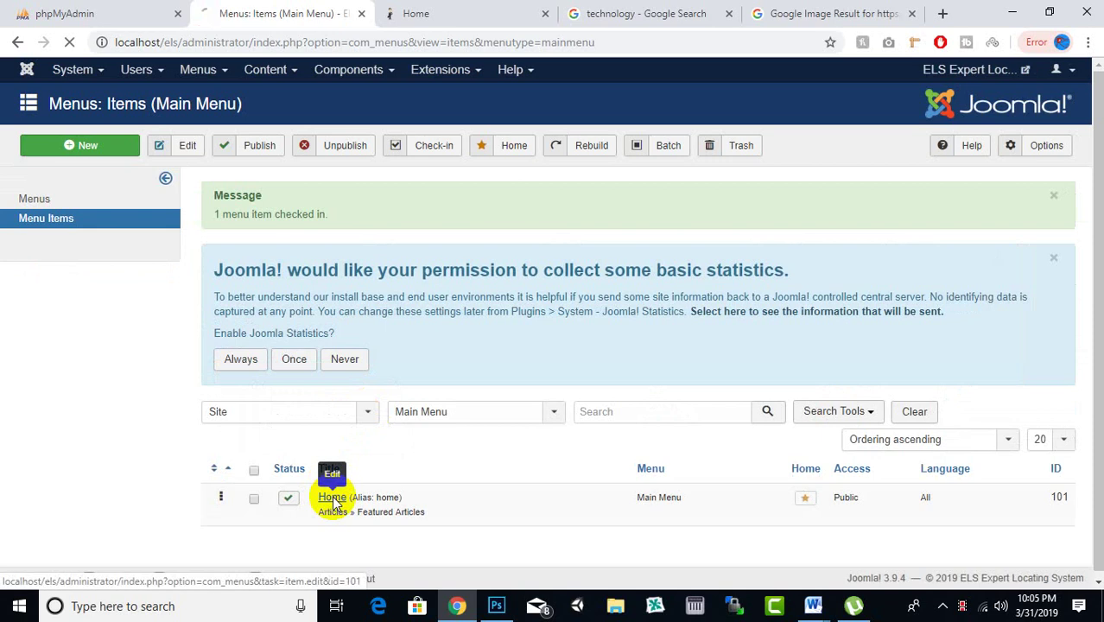
left_click(333, 499)
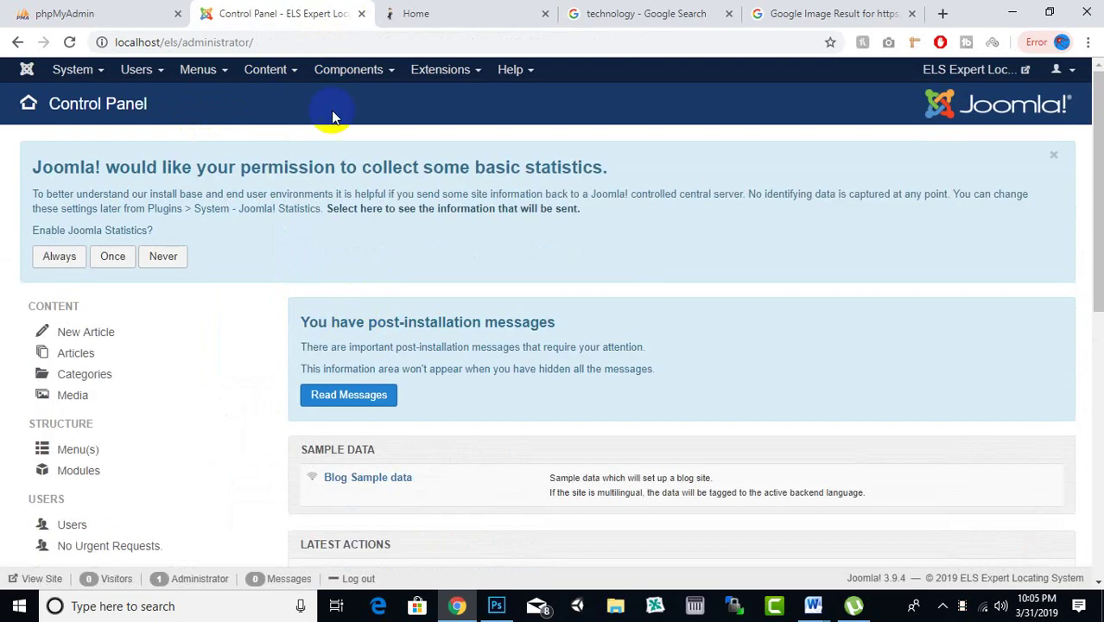
List the Main Menu items from the Control Panel, check in the Home item and try to create a new menu item.
left_click(198, 72)
mouse_move(210, 184)
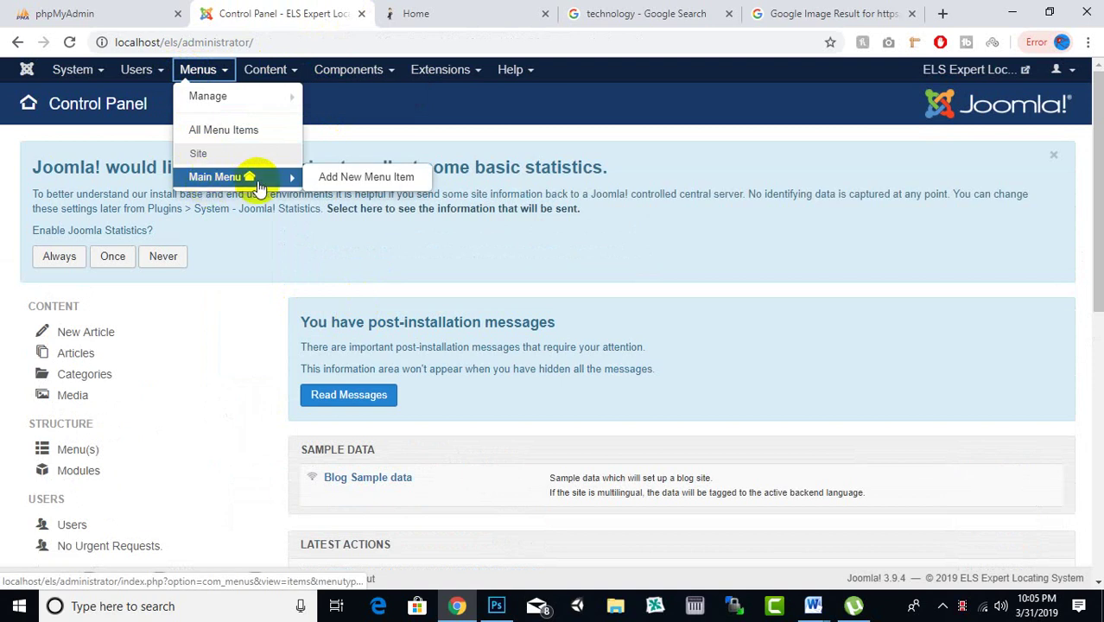
left_click(255, 182)
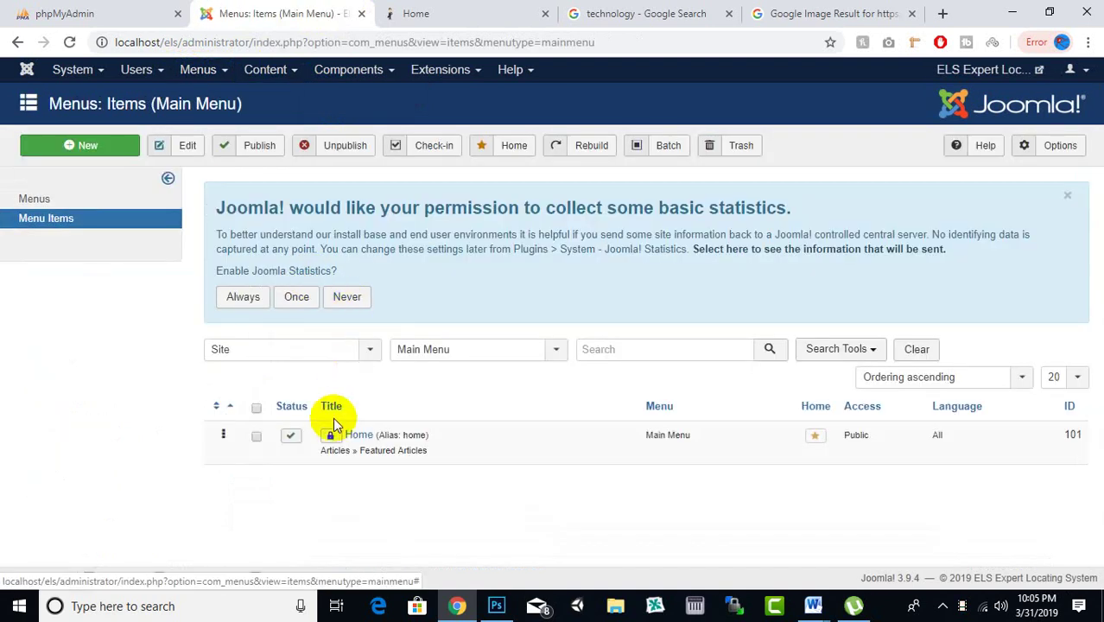
left_click(330, 435)
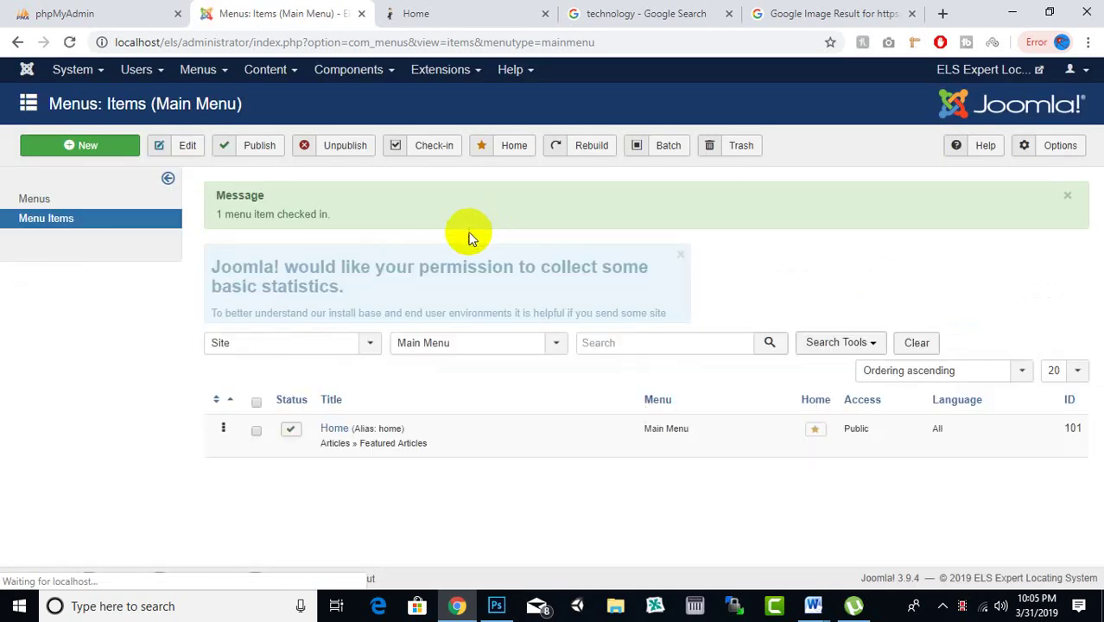
left_click(71, 145)
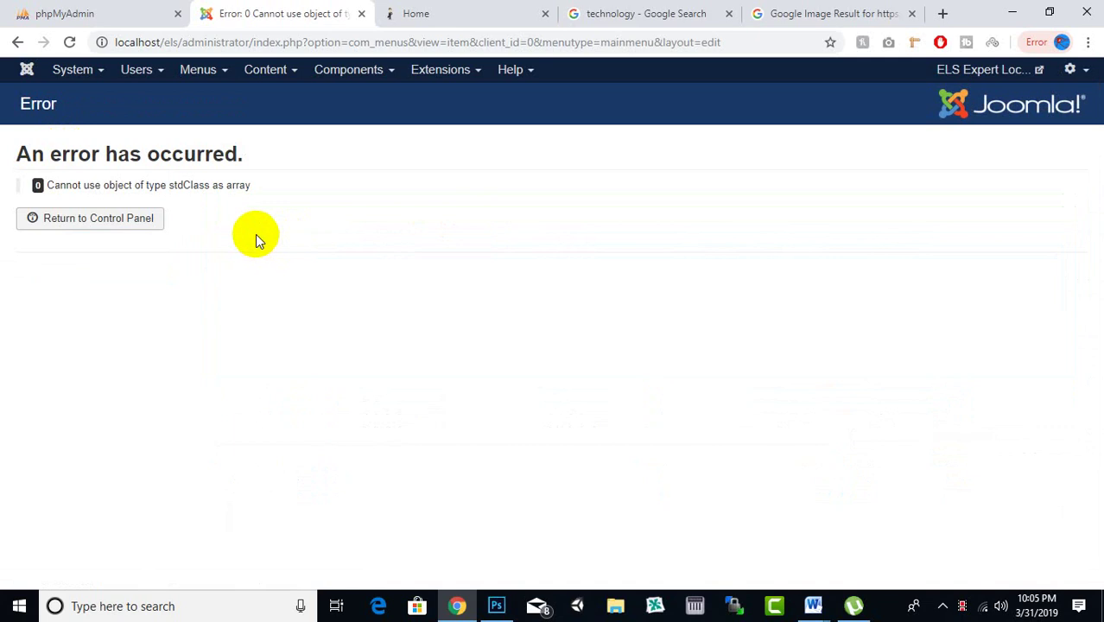
Copy the error text "Cannot use object of type stdClass as array" from the Joomla error page.
left_click_drag(94, 185, 174, 188)
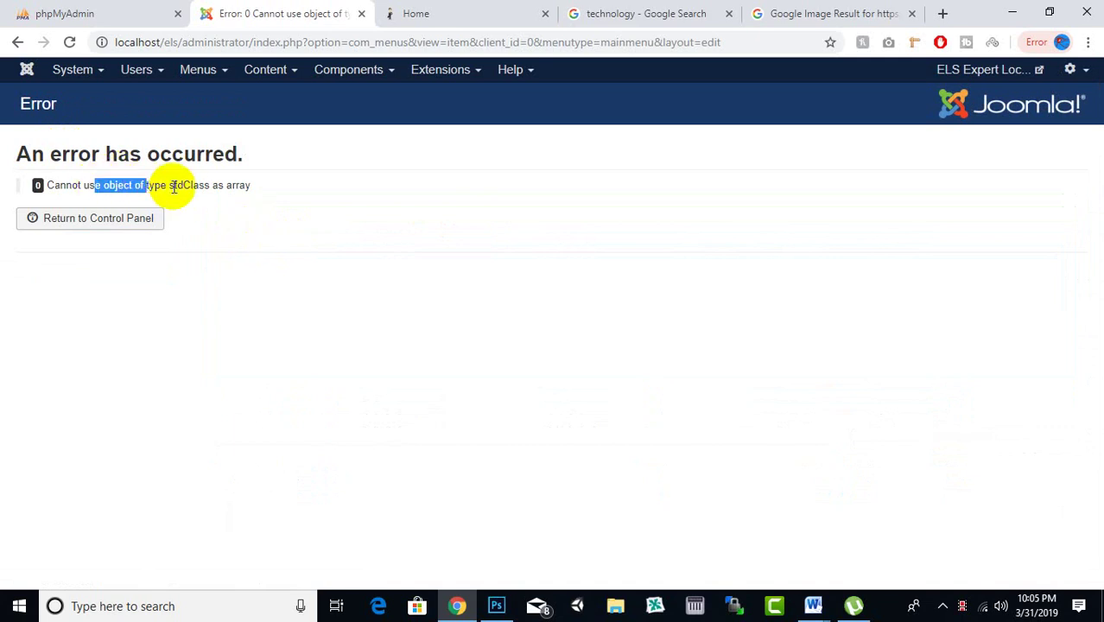
left_click(174, 187)
left_click(150, 223)
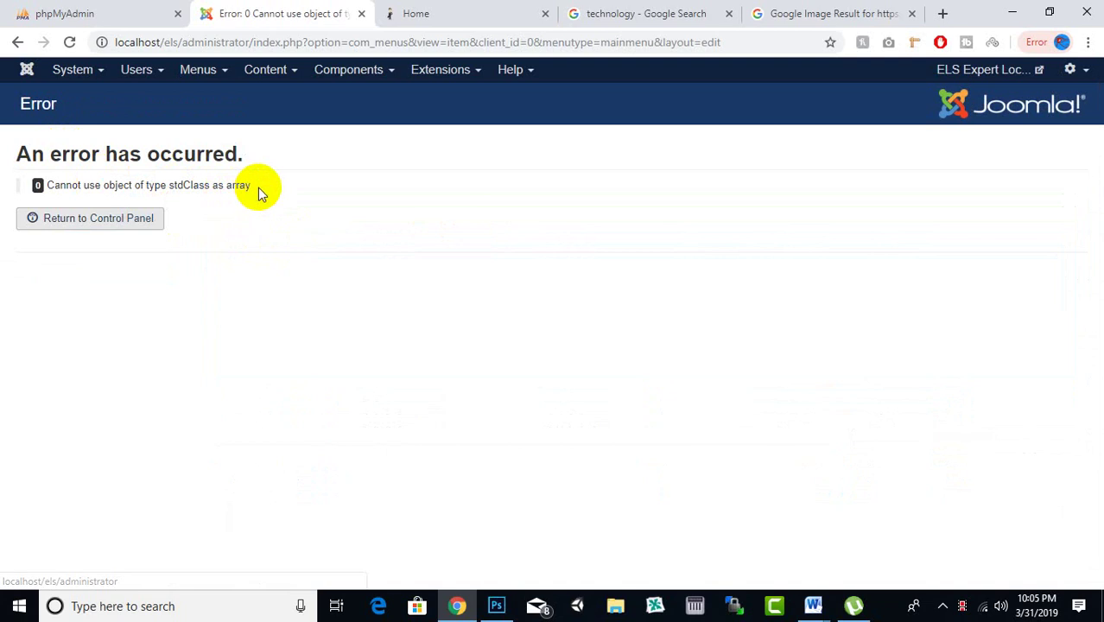
left_click_drag(257, 190, 48, 186)
right_click(86, 190)
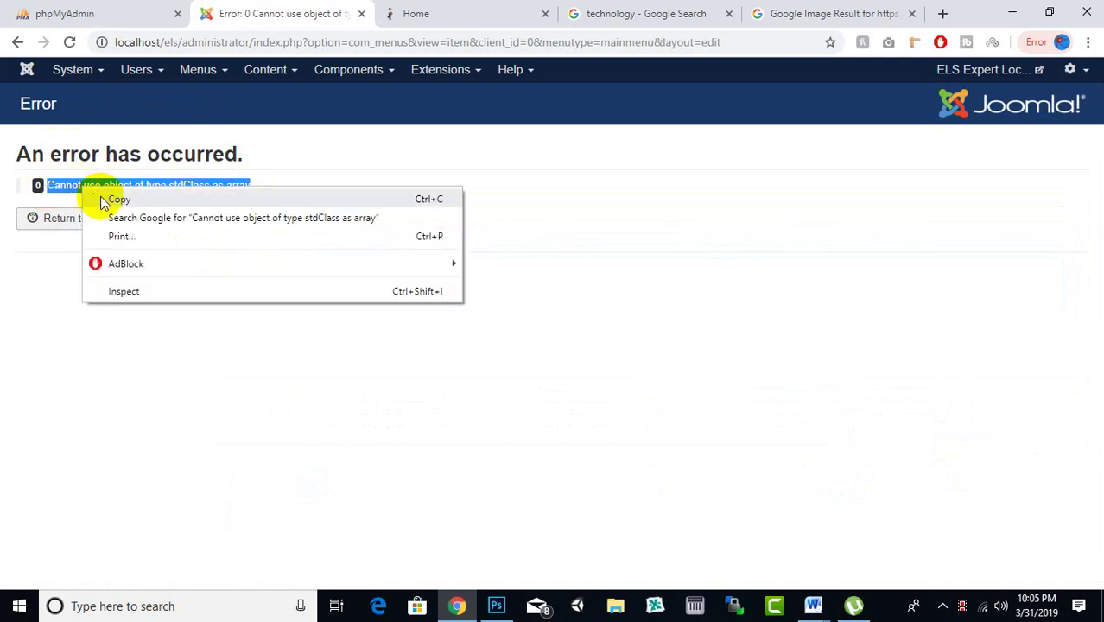
left_click(100, 197)
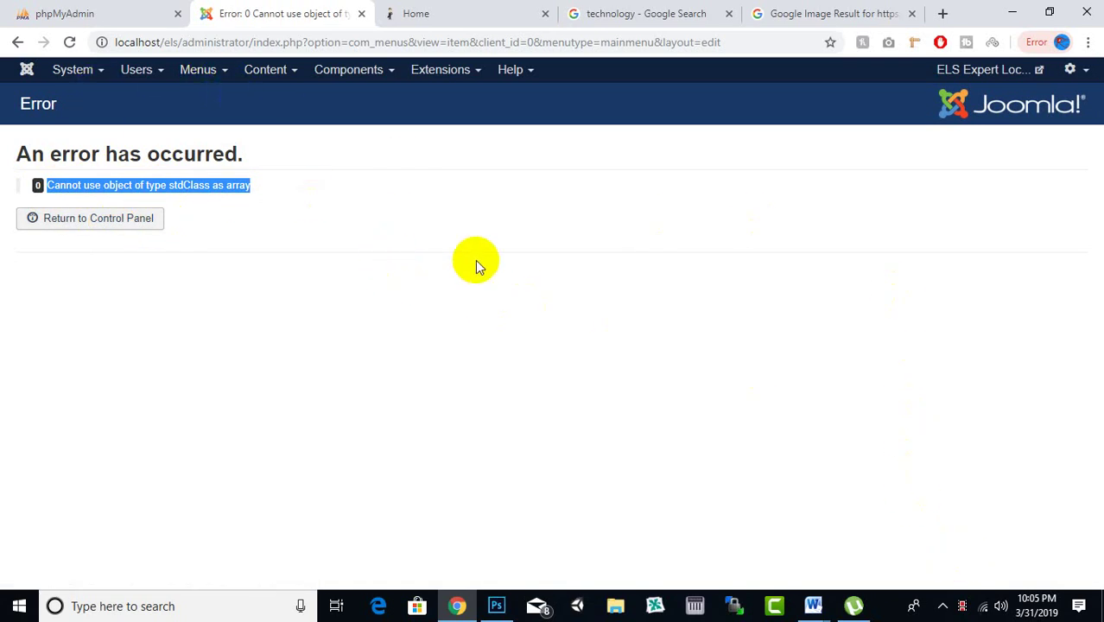
right_click(199, 185)
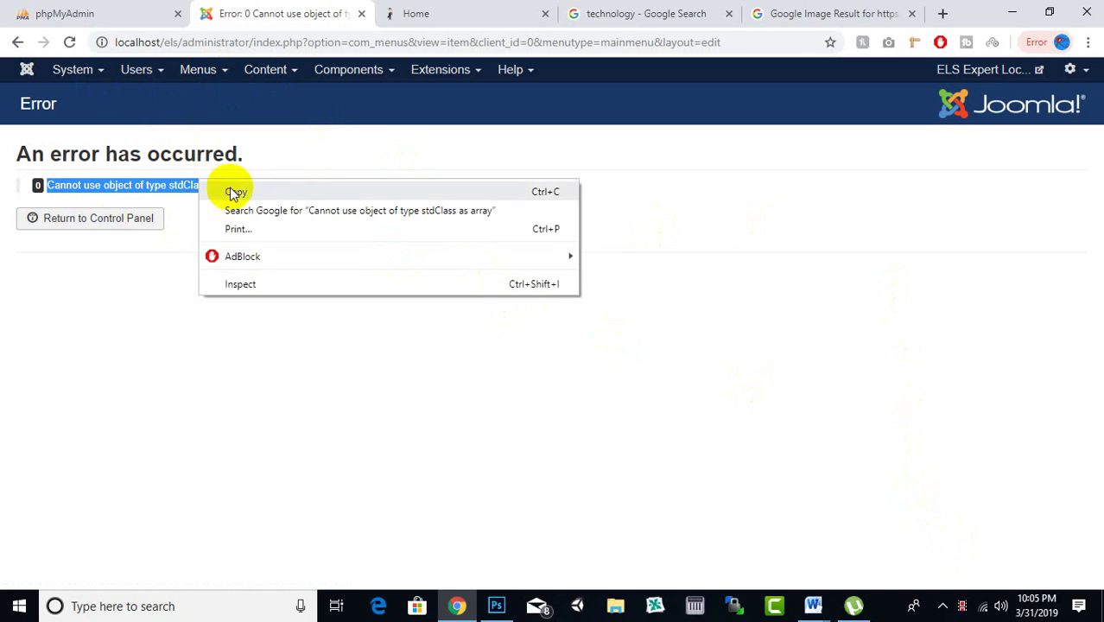
left_click(231, 187)
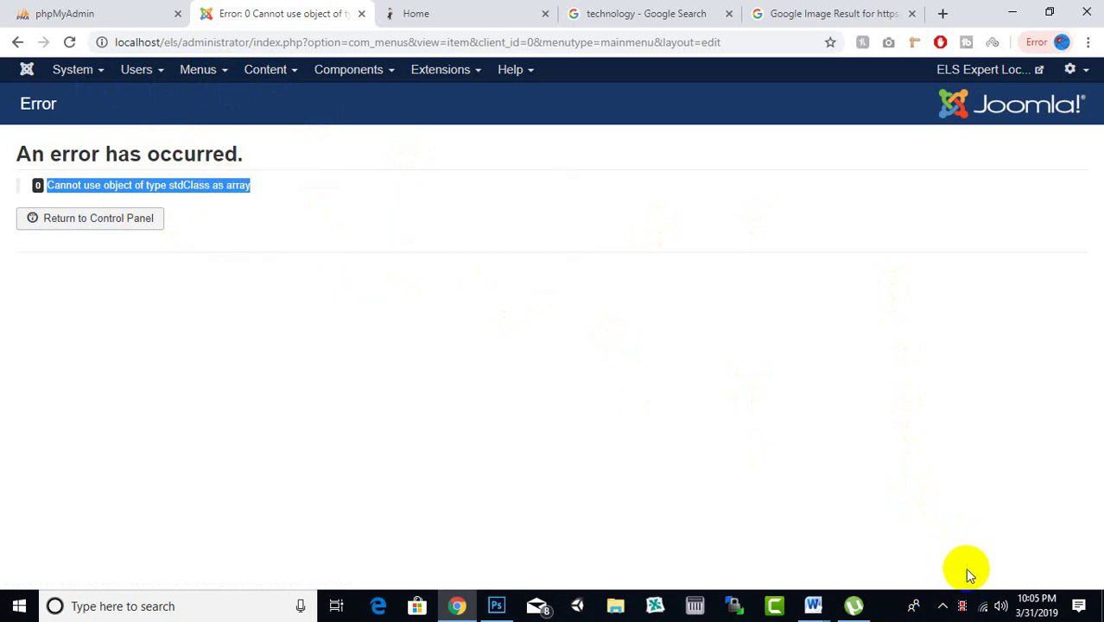